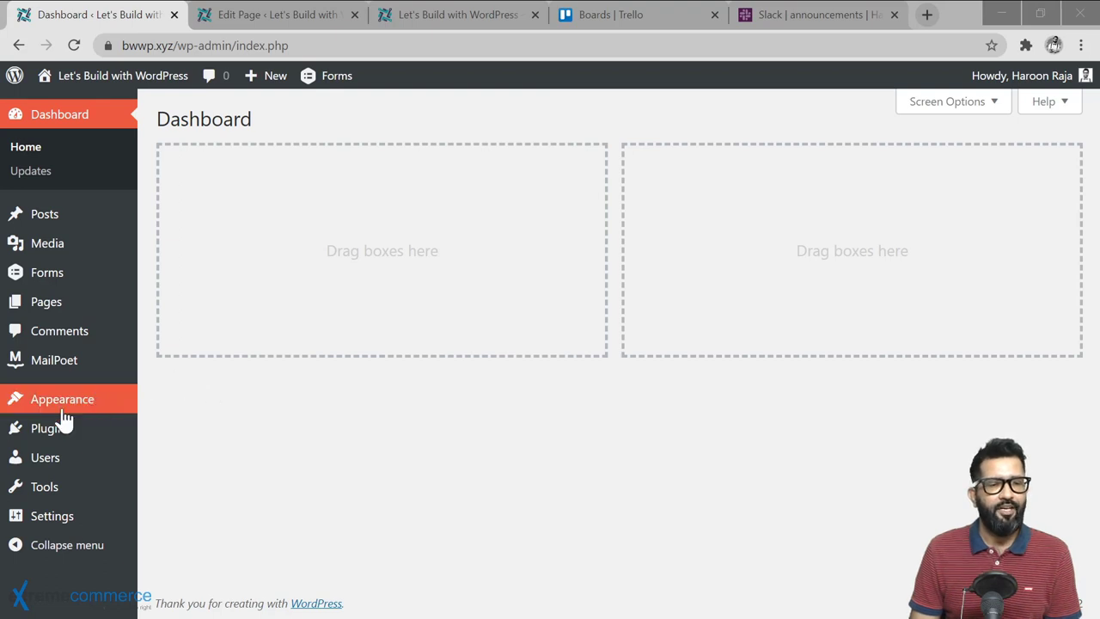
# Step: Search for 'gravity forms mailpoet', then install and activate the Add-on Gravity Forms – MailPoet 3 plugin
pyautogui.click(170, 456)
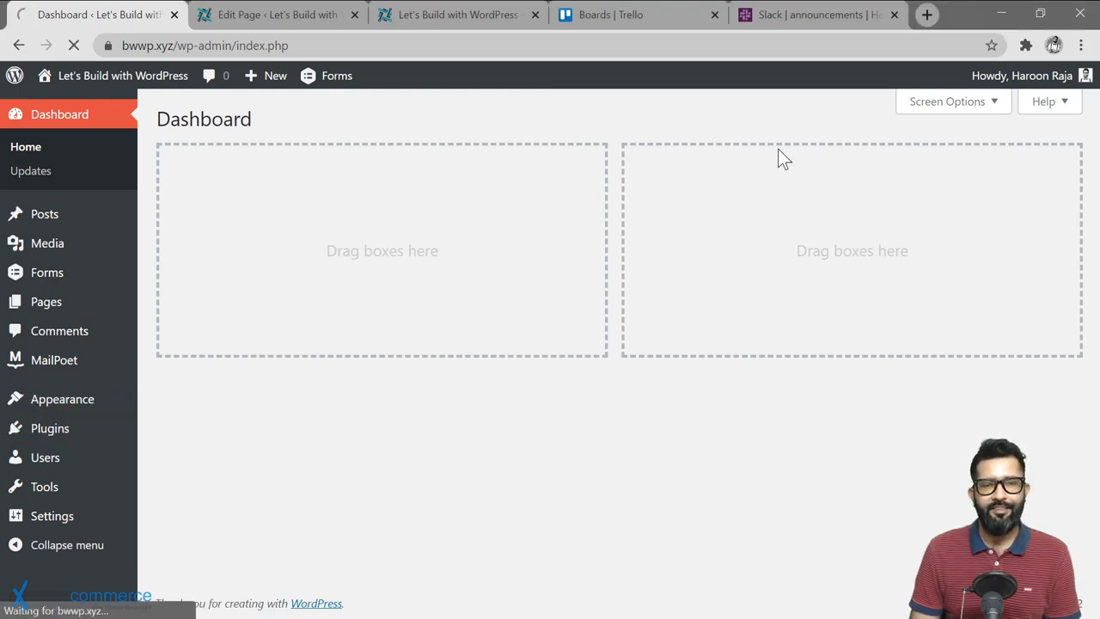
pyautogui.click(937, 168)
pyautogui.write('gra')
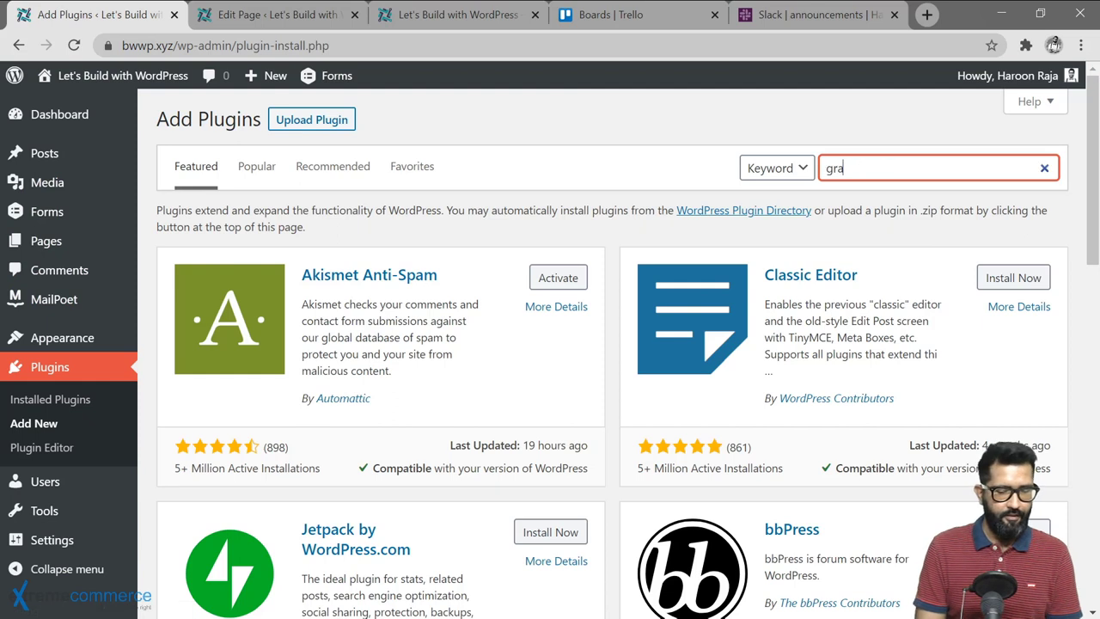
pyautogui.write('vity forms mail')
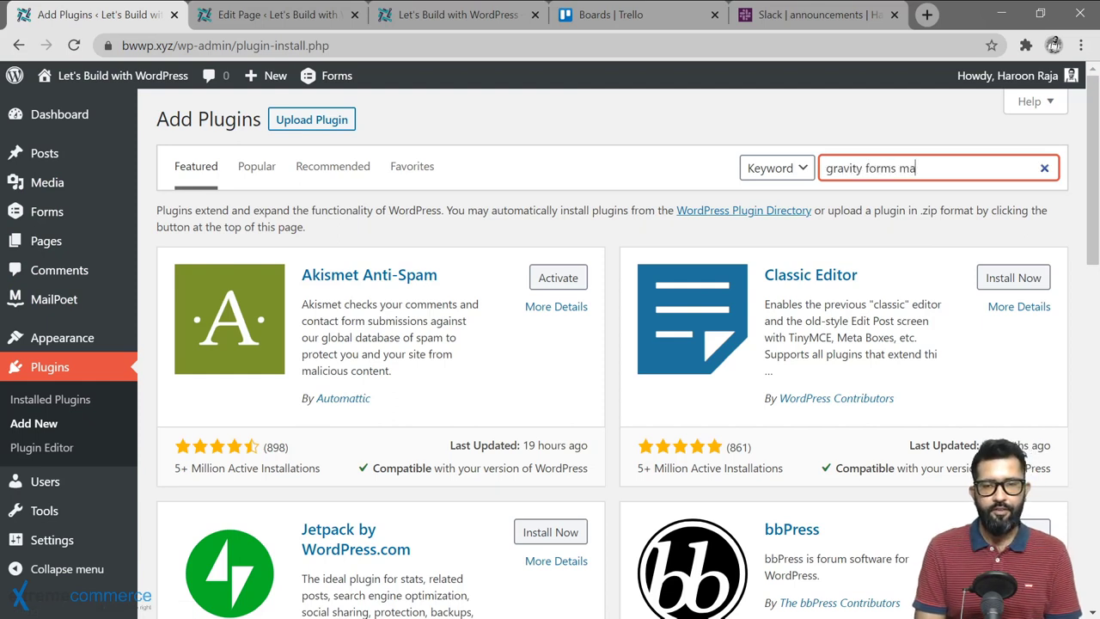
pyautogui.write('poet')
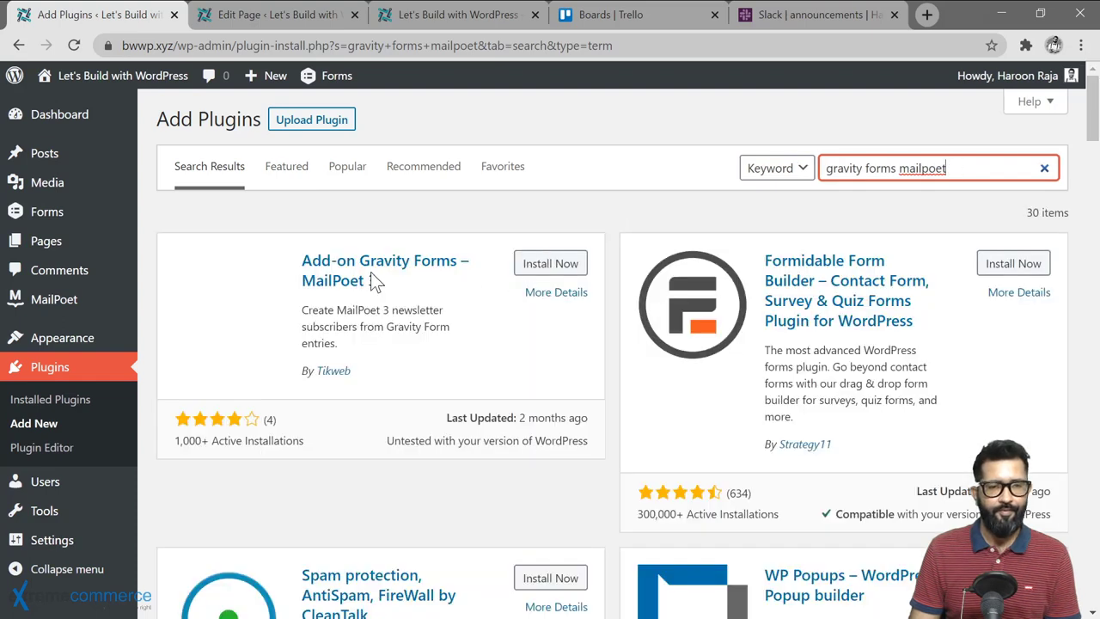
pyautogui.click(443, 283)
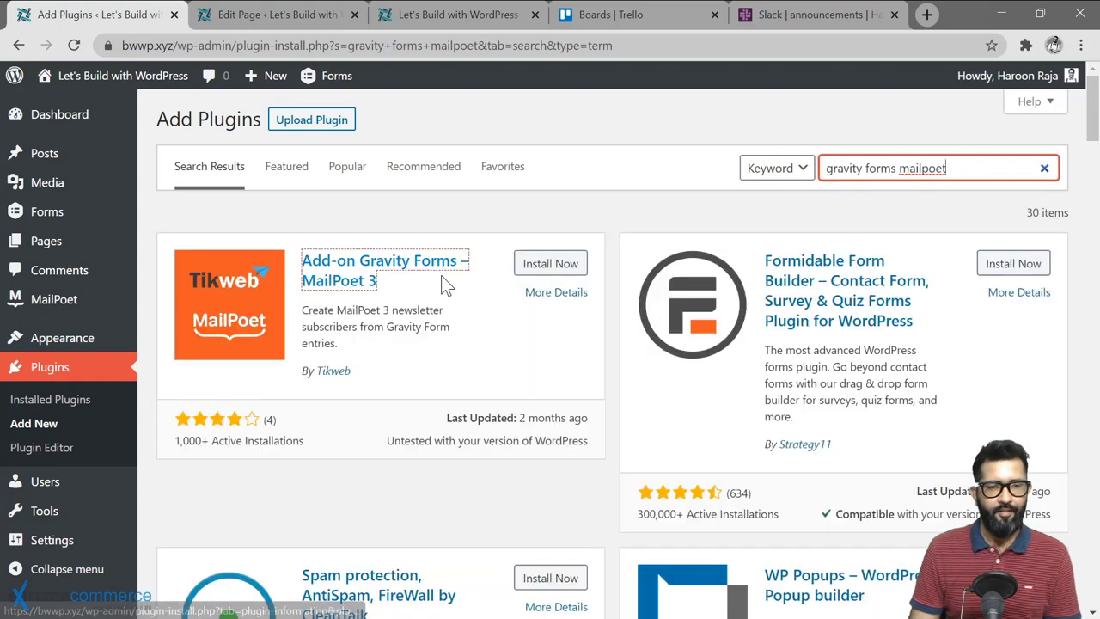
pyautogui.click(565, 274)
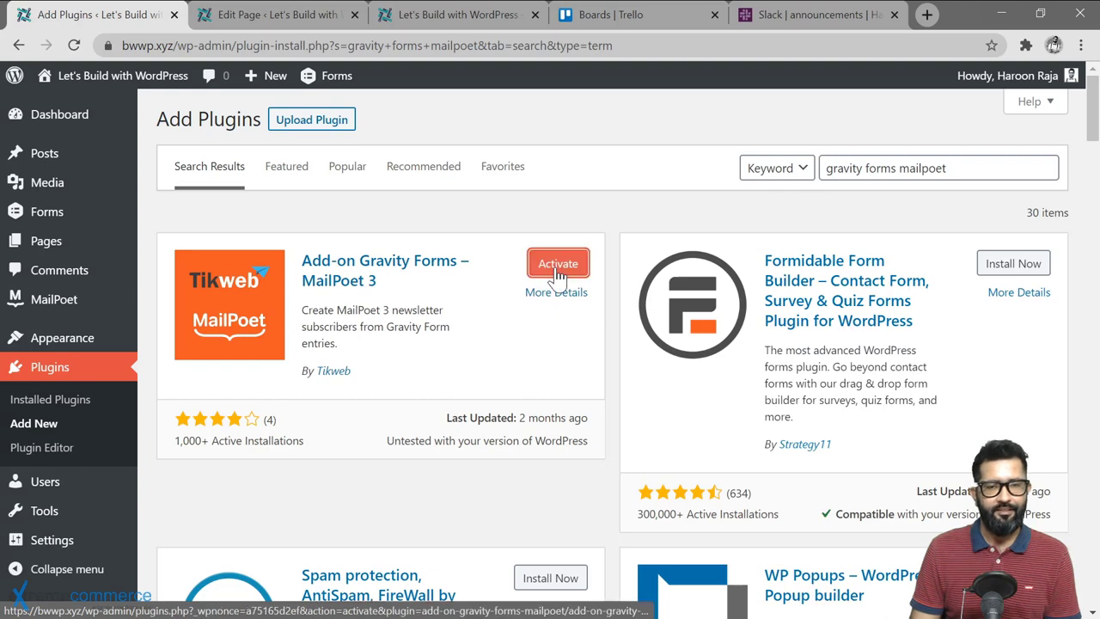
pyautogui.click(558, 264)
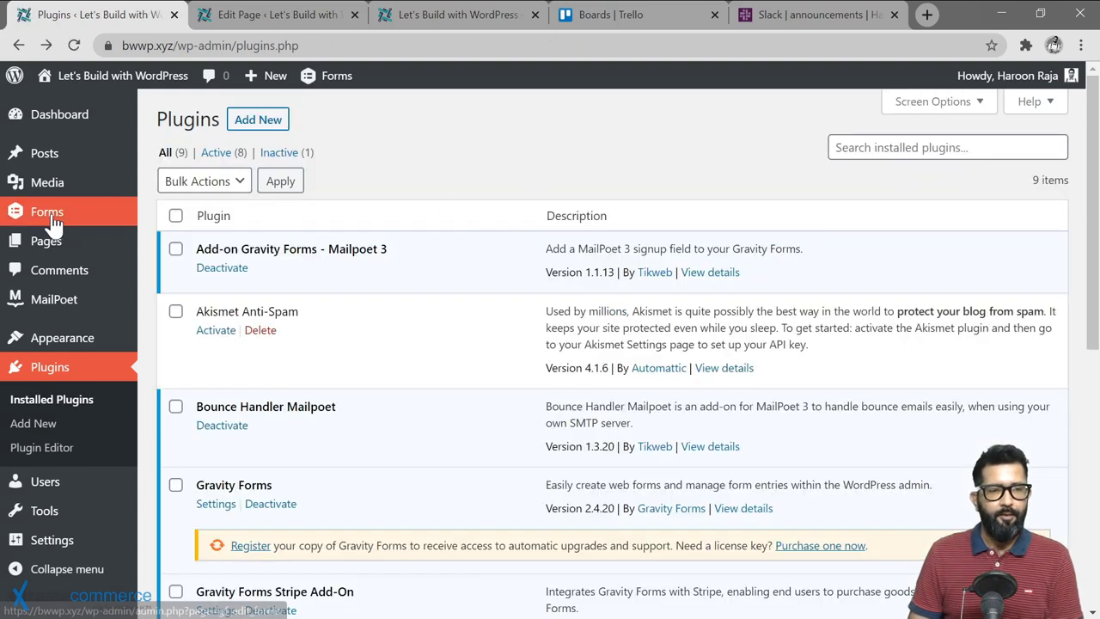
# Step: Open the Gravity Forms forms list showing Student feedback
pyautogui.moveTo(51, 221)
pyautogui.click(179, 217)
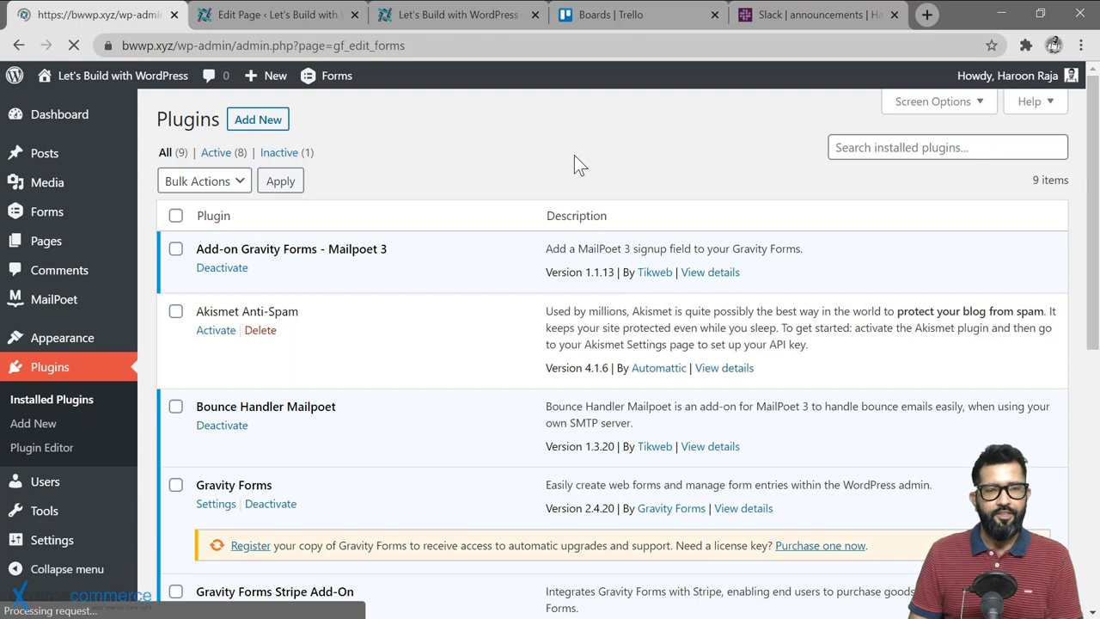
pyautogui.moveTo(330, 271)
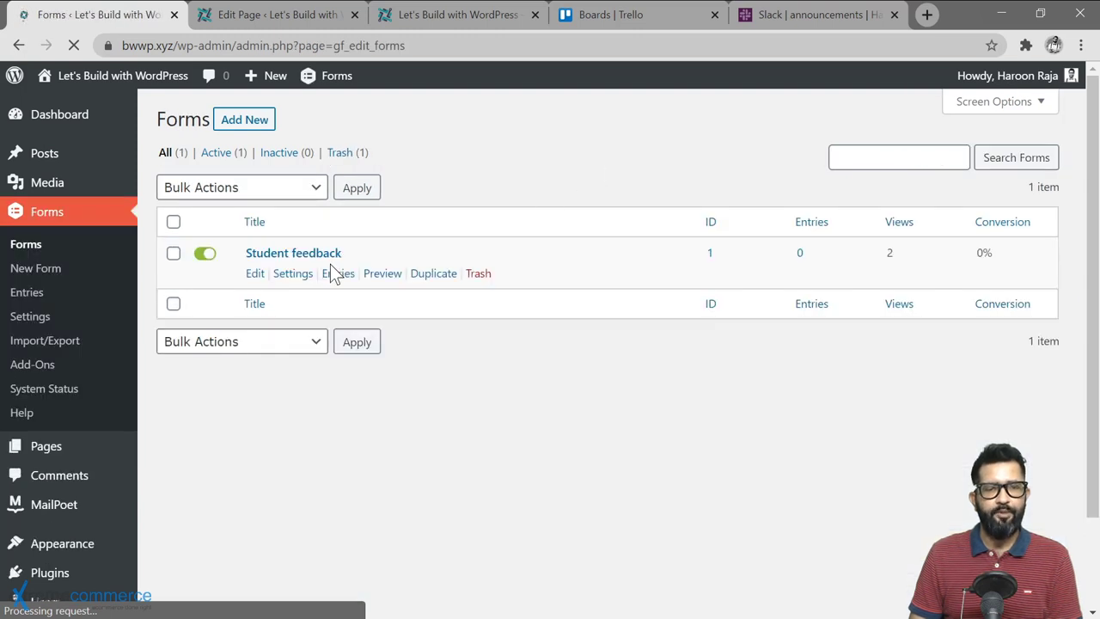
# Step: Edit the Student feedback form and go to its Settings > Mailpoet feeds page
pyautogui.click(255, 273)
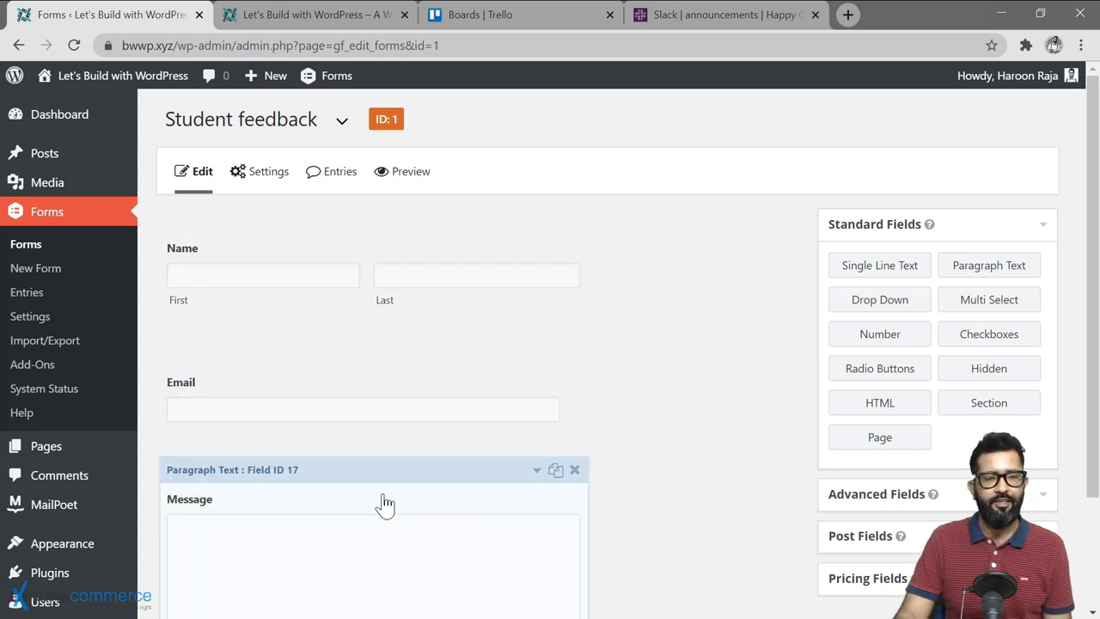
pyautogui.moveTo(256, 180)
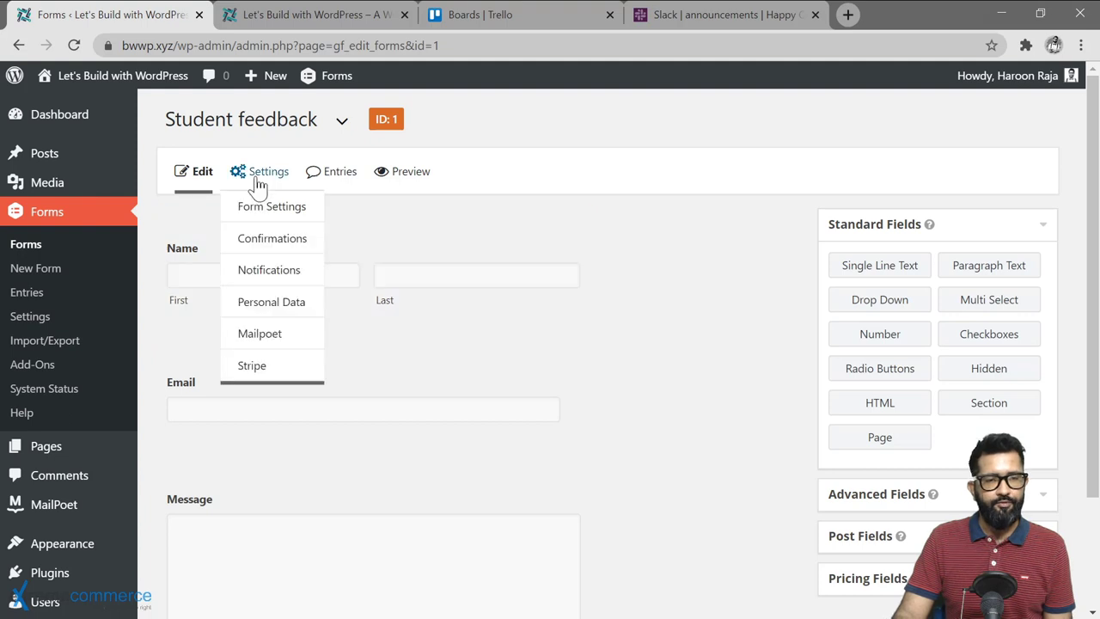
pyautogui.click(265, 342)
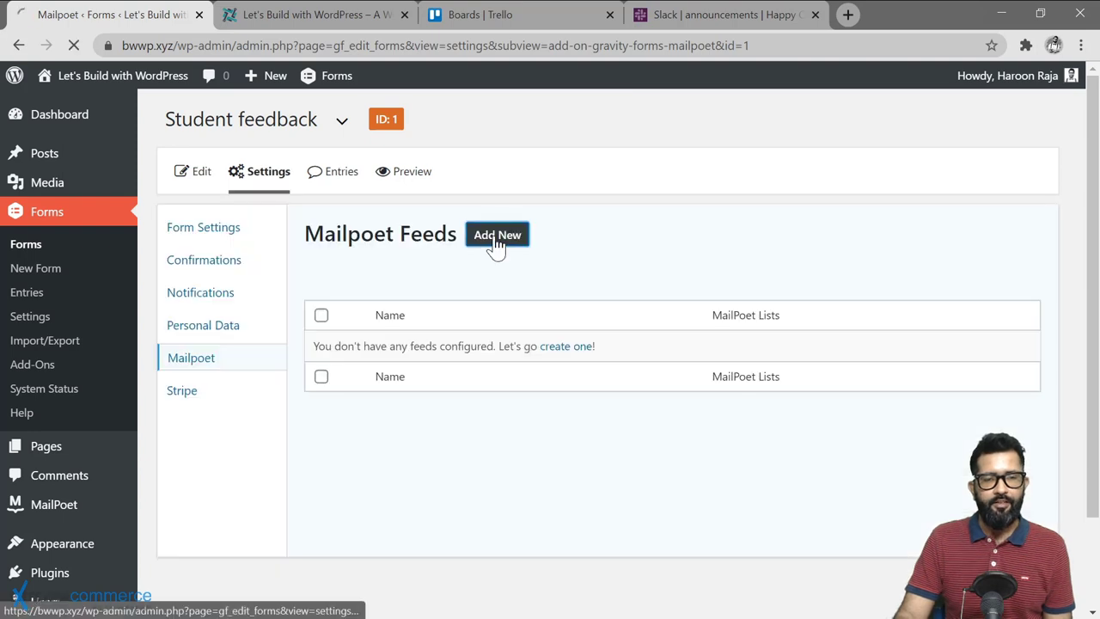
# Step: Add a MailPoet feed named 'Newsletter subscription', keeping Name (First) mapped to First Name
pyautogui.click(493, 244)
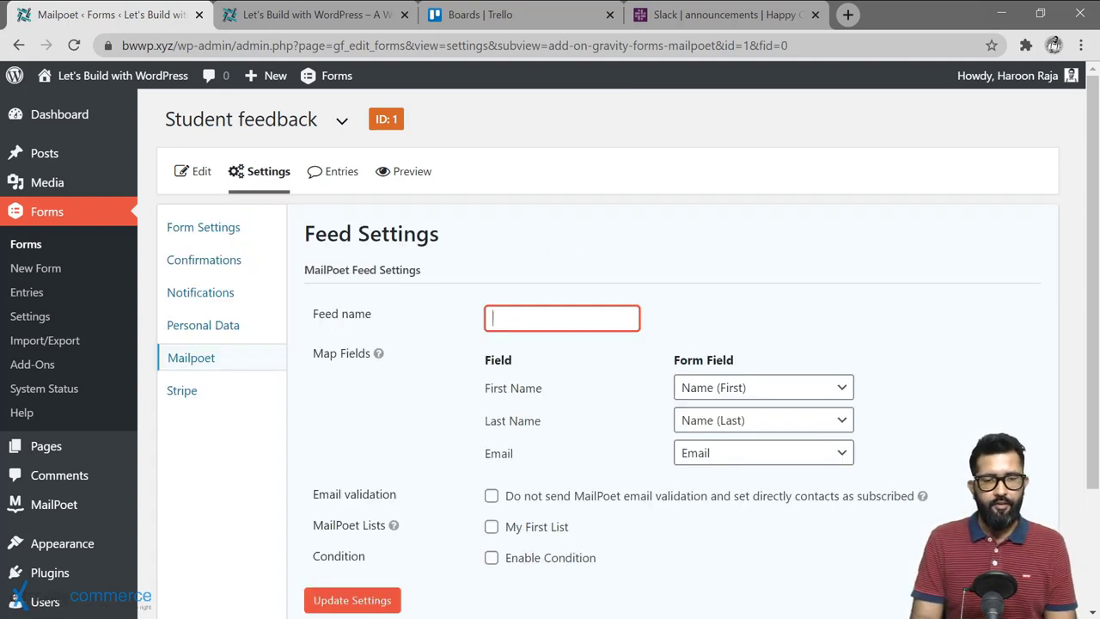
pyautogui.write('Newsletter subscription')
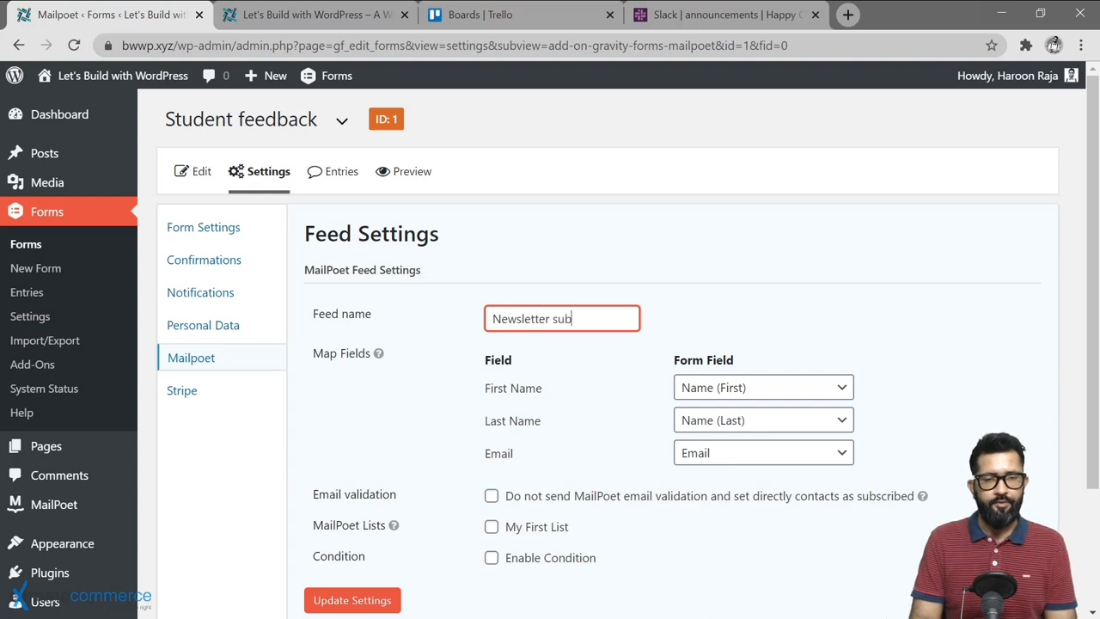
pyautogui.click(607, 406)
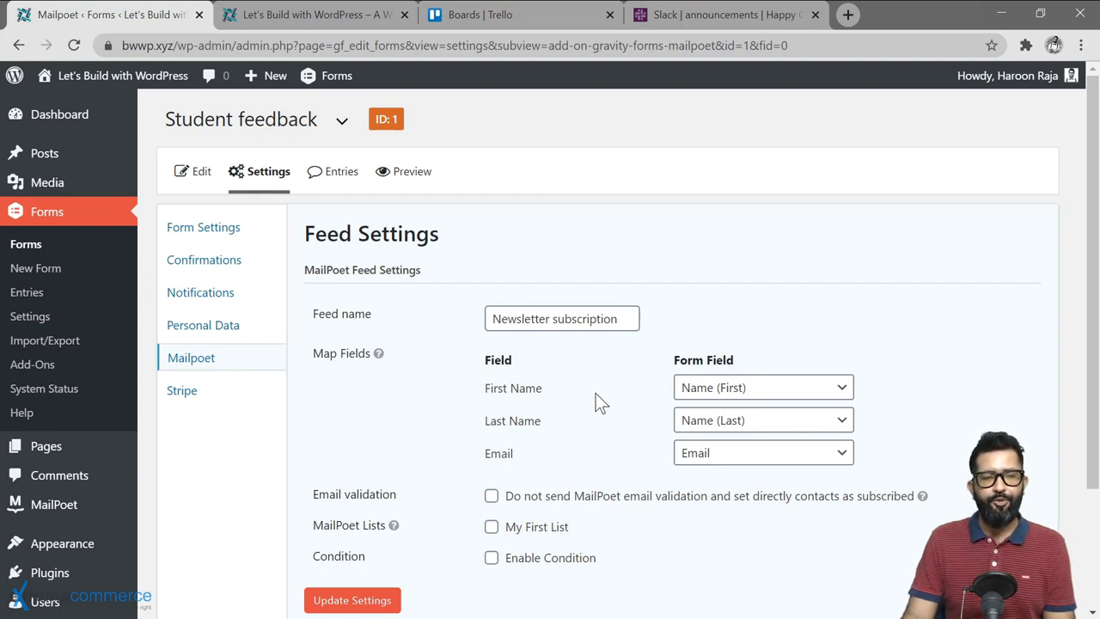
pyautogui.click(785, 397)
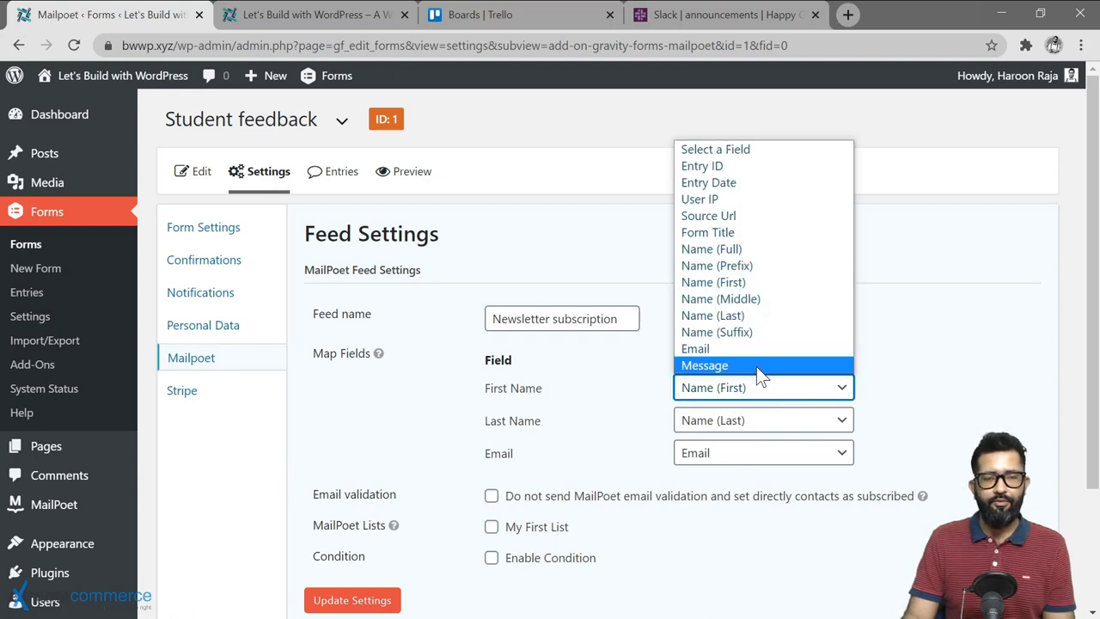
pyautogui.click(763, 286)
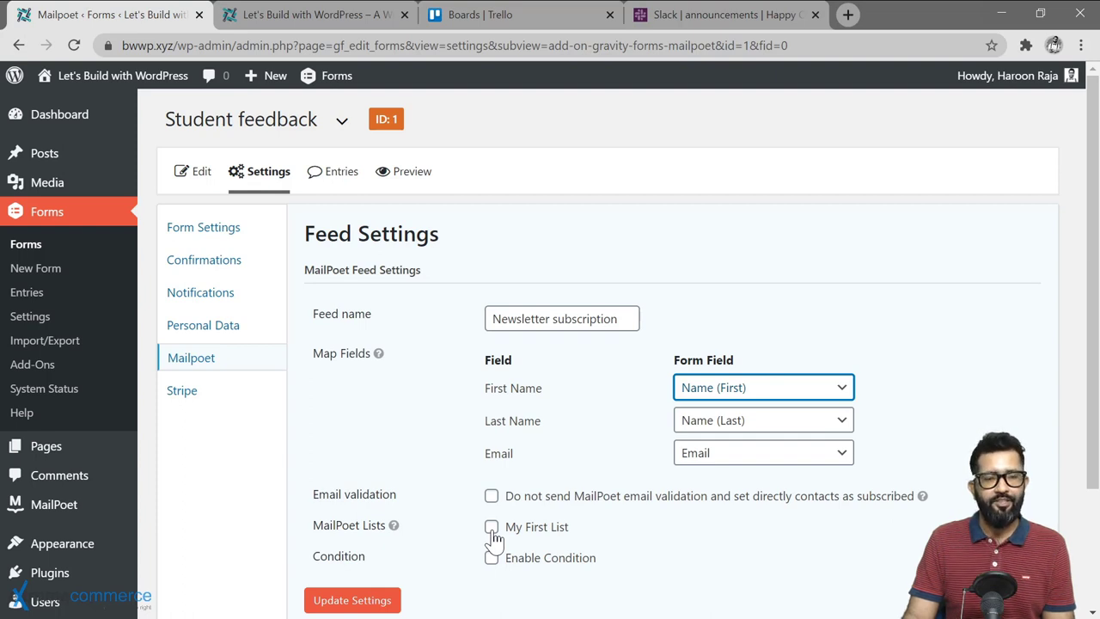
# Step: Subscribe entries to My First List, save the feed, and view the live site's form
pyautogui.click(493, 531)
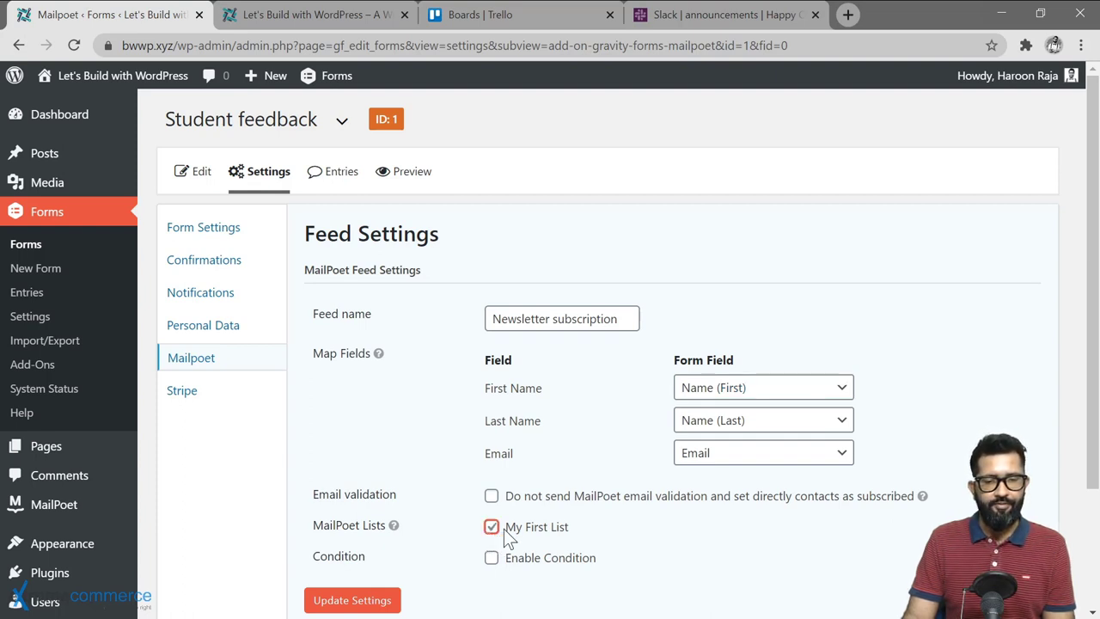
pyautogui.click(354, 601)
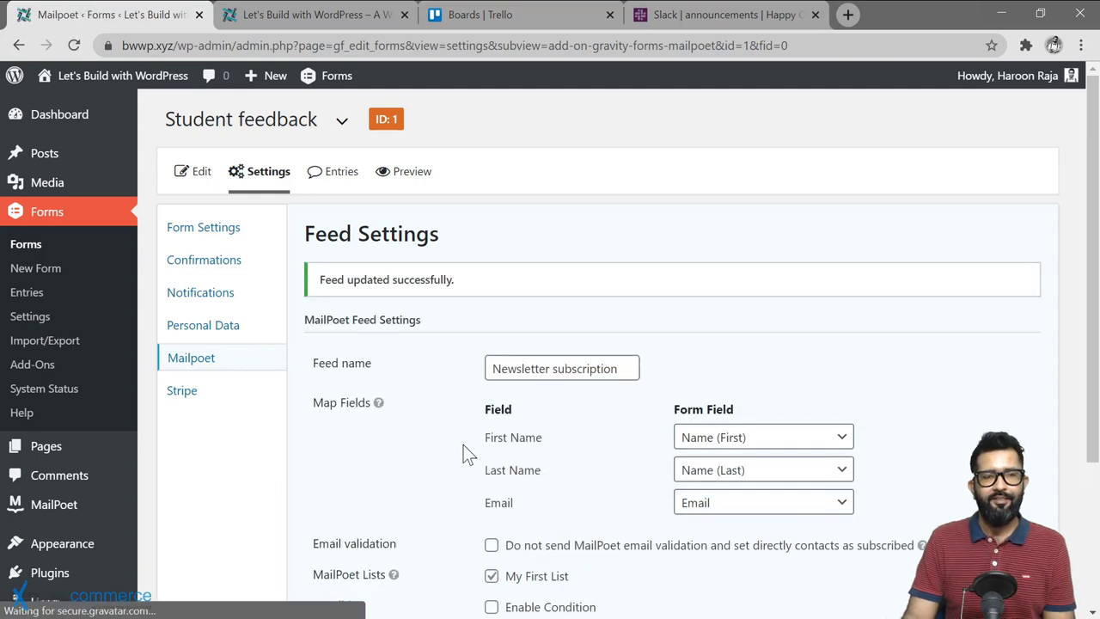
pyautogui.click(308, 14)
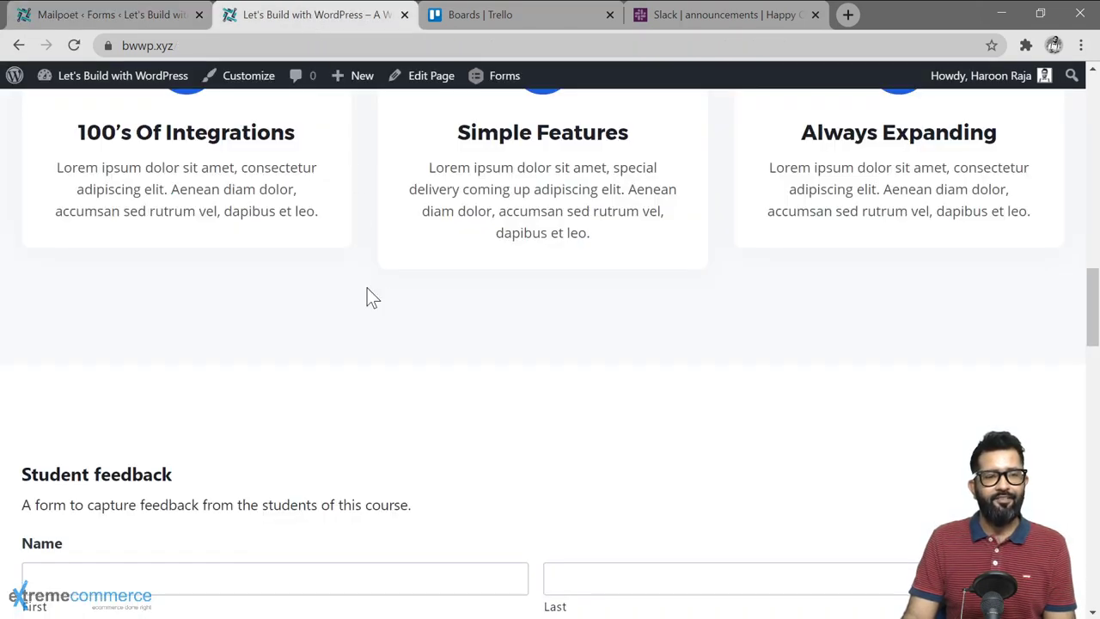
# Step: Reload the site page and enter a test last name and email address in the feedback form
pyautogui.click(74, 46)
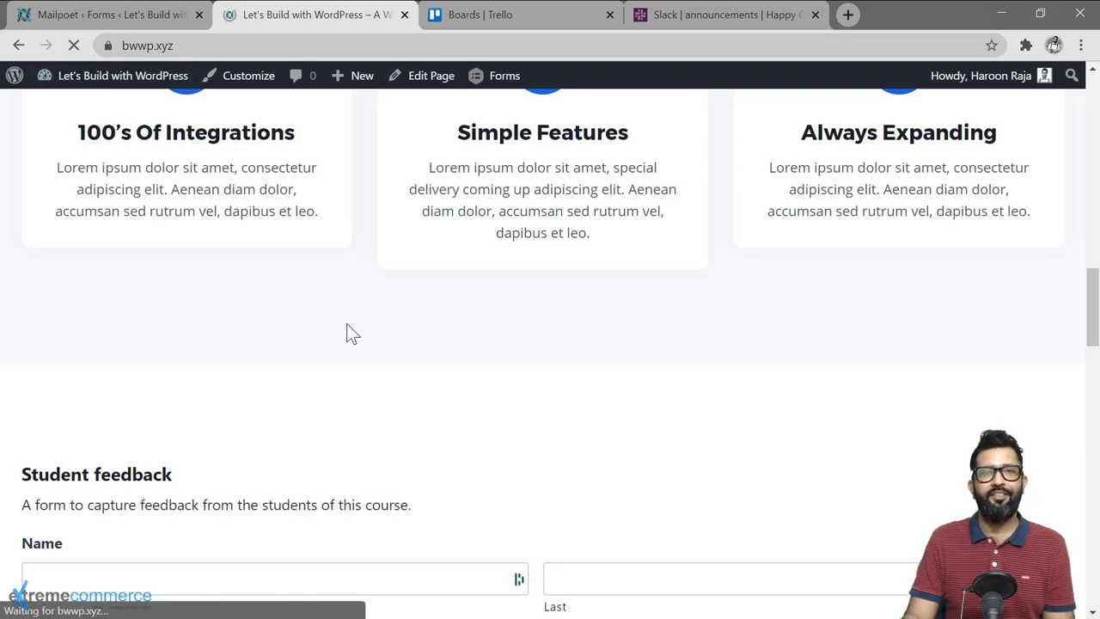
pyautogui.press('Tab')
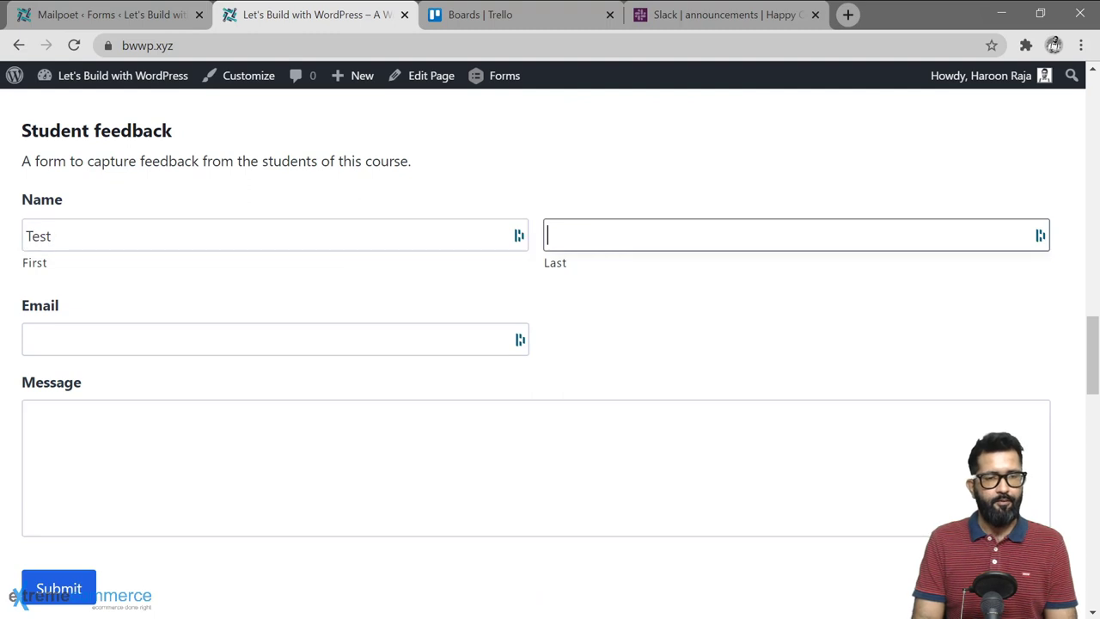
pyautogui.write('Scu')
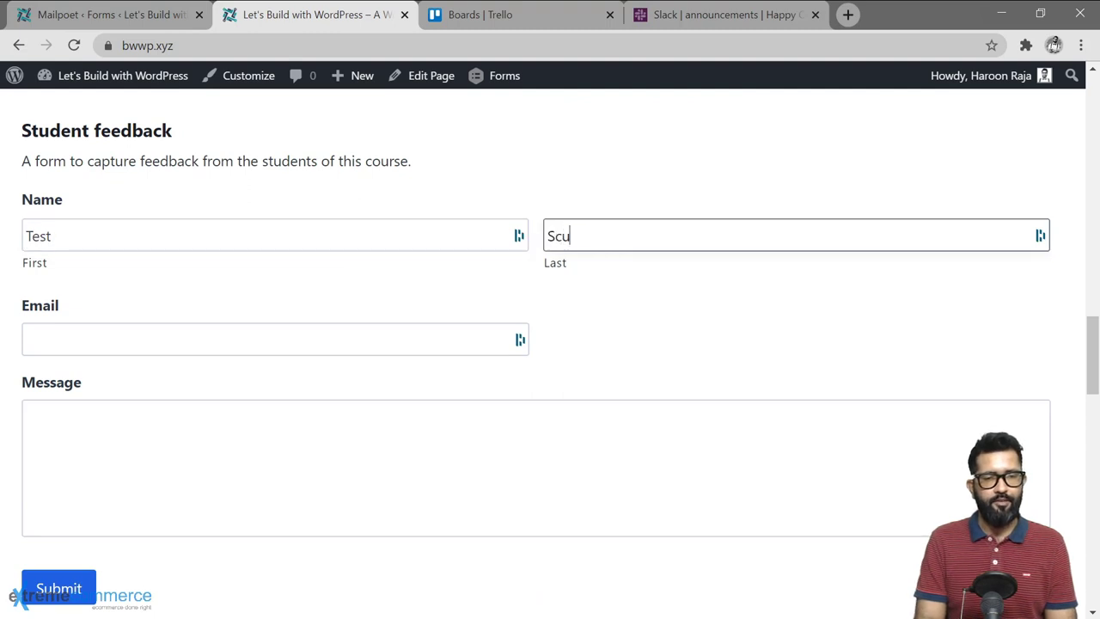
pyautogui.press('BackSpace')
pyautogui.press('BackSpace')
pyautogui.write('uy')
pyautogui.press('BackSpace')
pyautogui.write('bscriber')
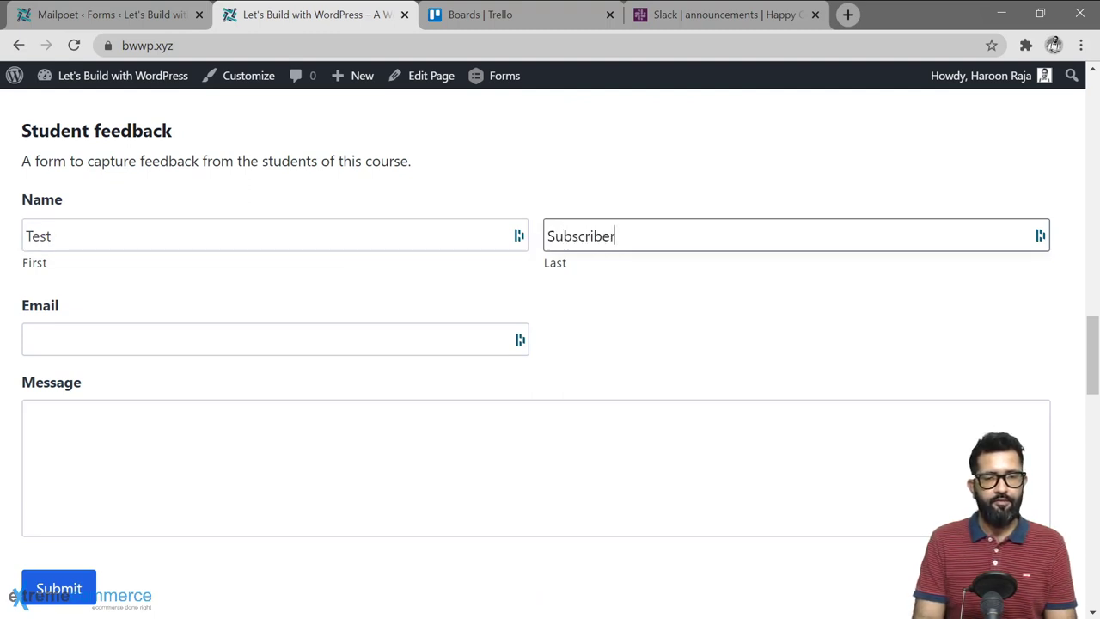
pyautogui.press('Tab')
pyautogui.write('hq')
pyautogui.press('BackSpace')
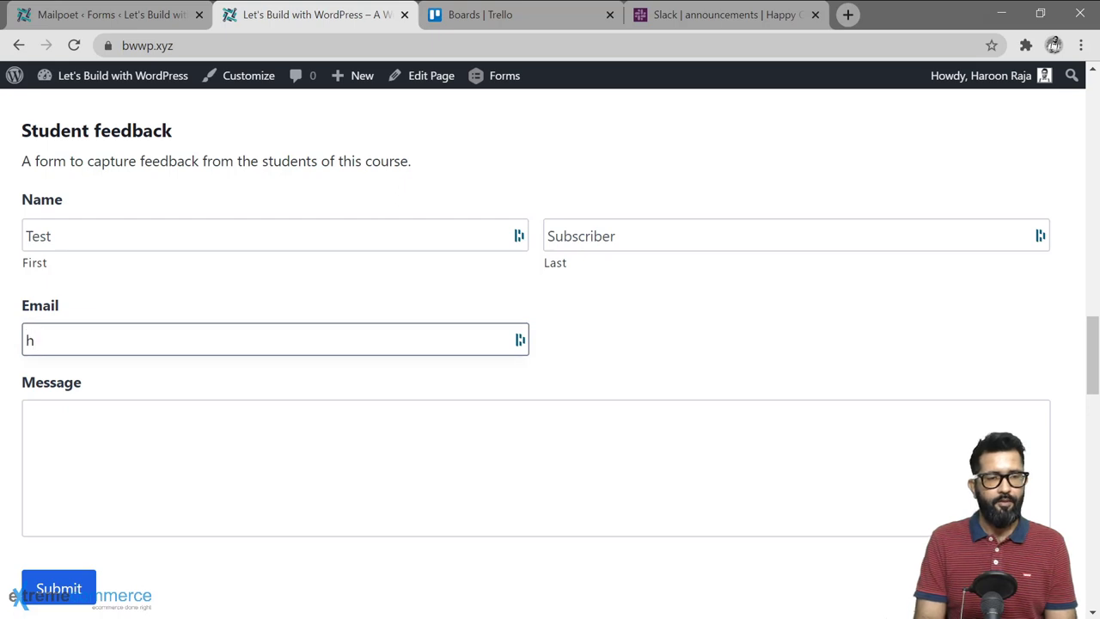
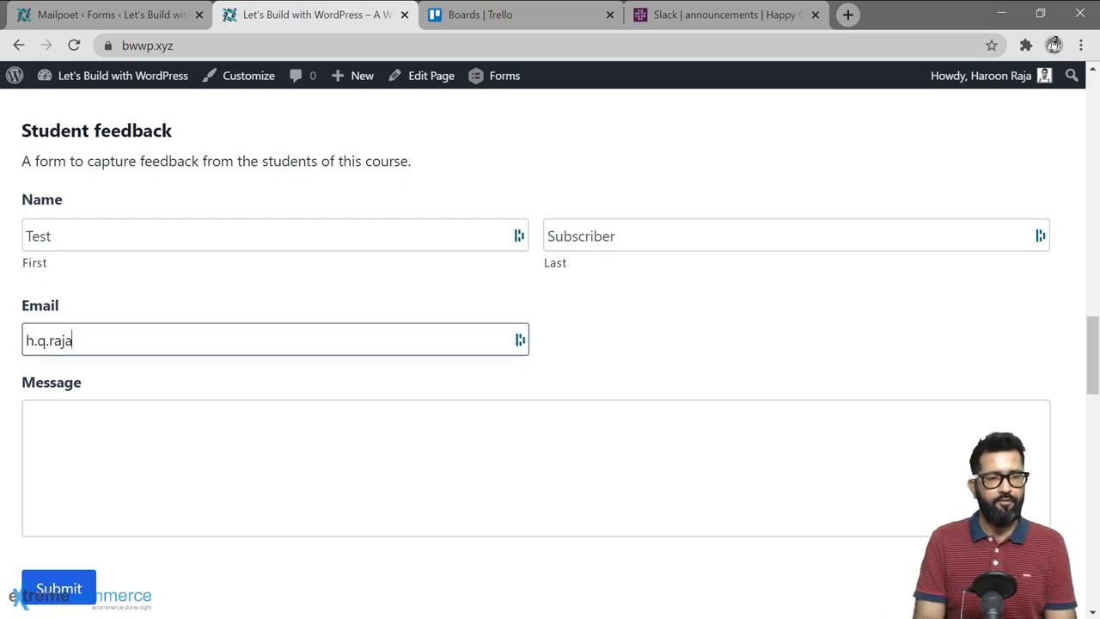
# Step: Enter 'Test message' as the message, submit the form, and return to the feed settings
pyautogui.press('Tab')
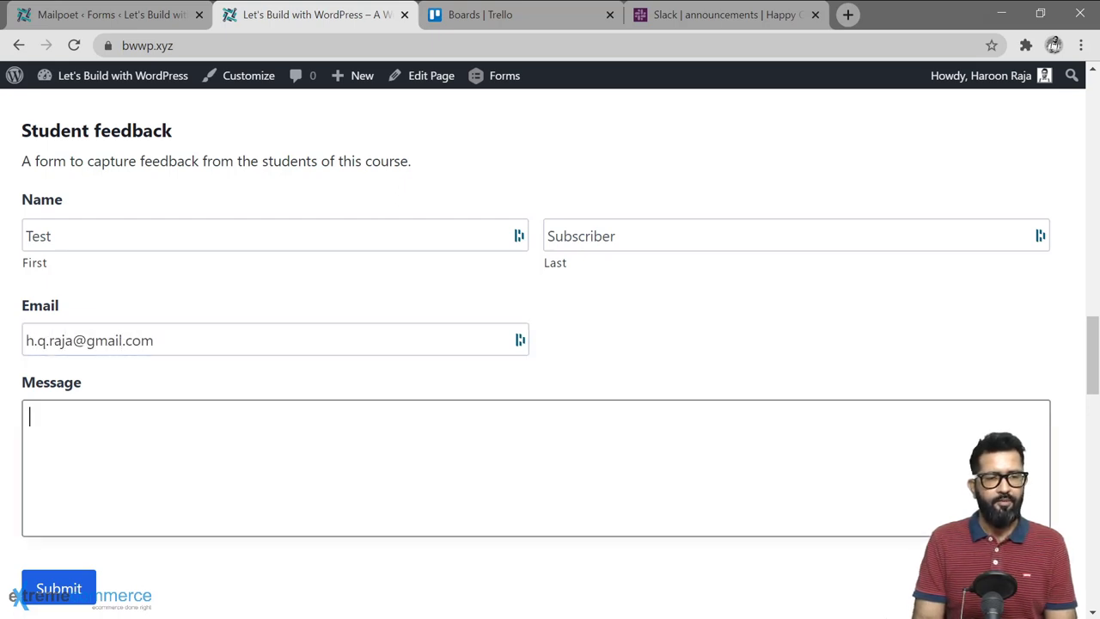
pyautogui.write('Test message')
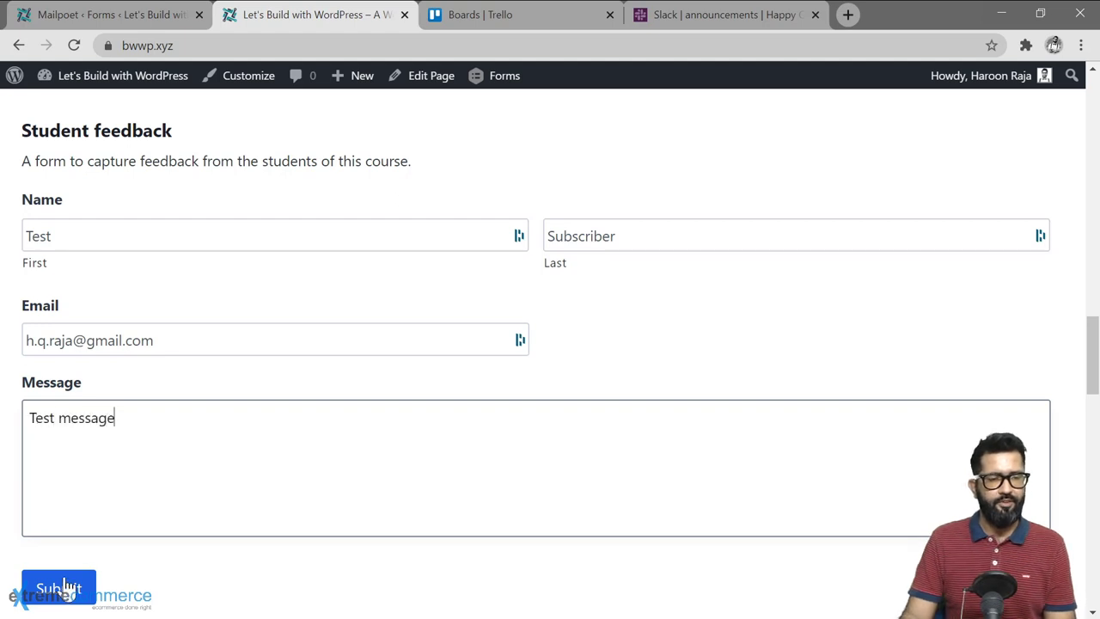
pyautogui.click(55, 588)
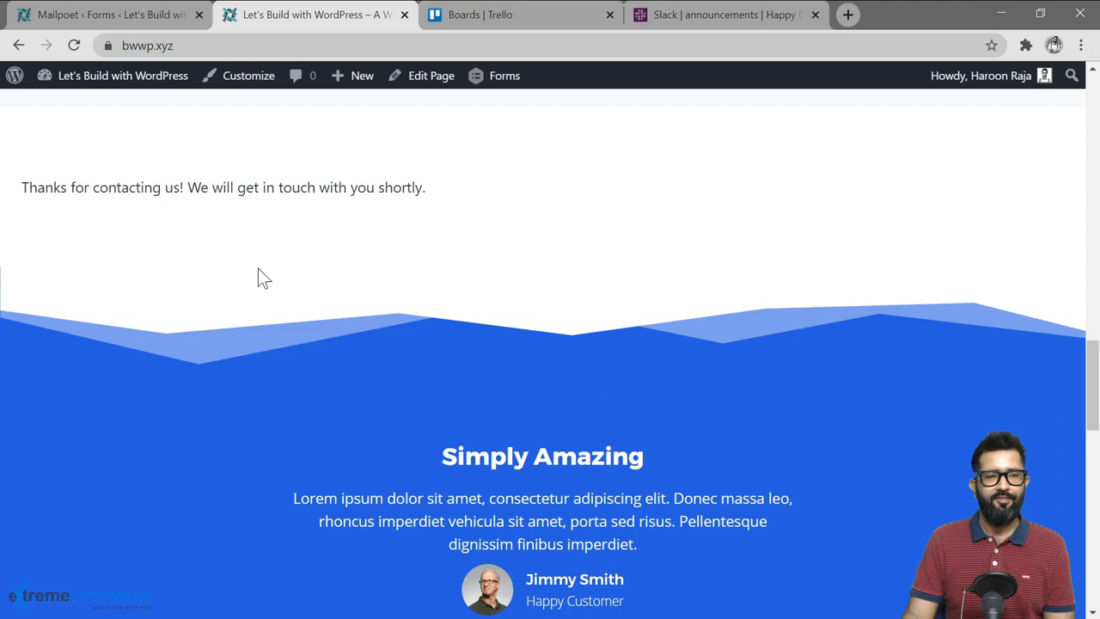
pyautogui.click(120, 16)
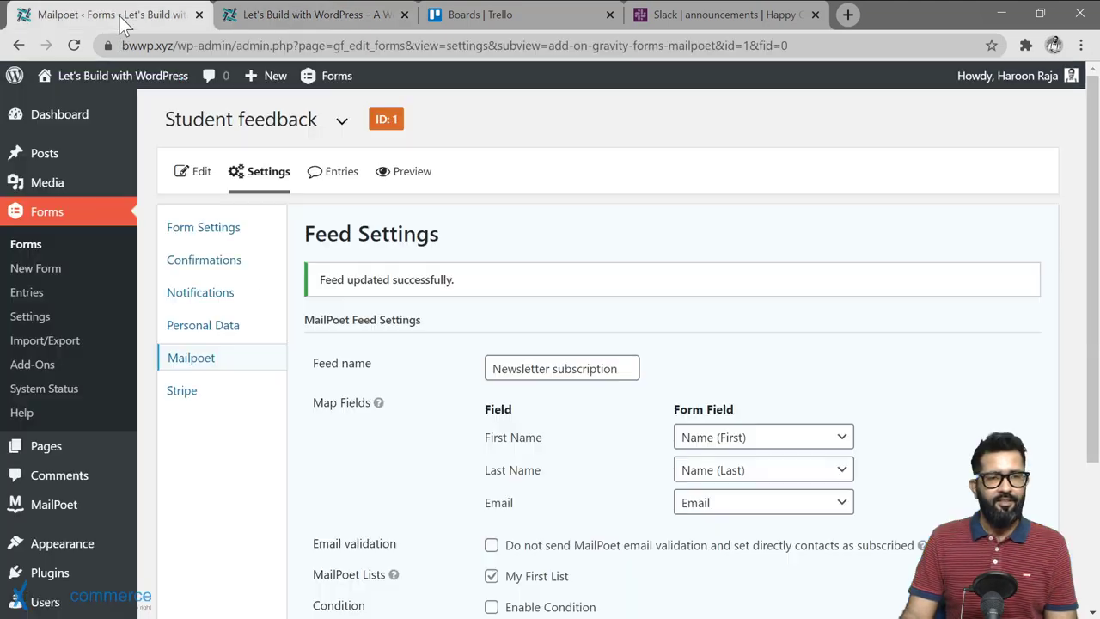
# Step: Check MailPoet Subscribers for the new test subscriber, then go to Plugins > Add New
pyautogui.moveTo(69, 506)
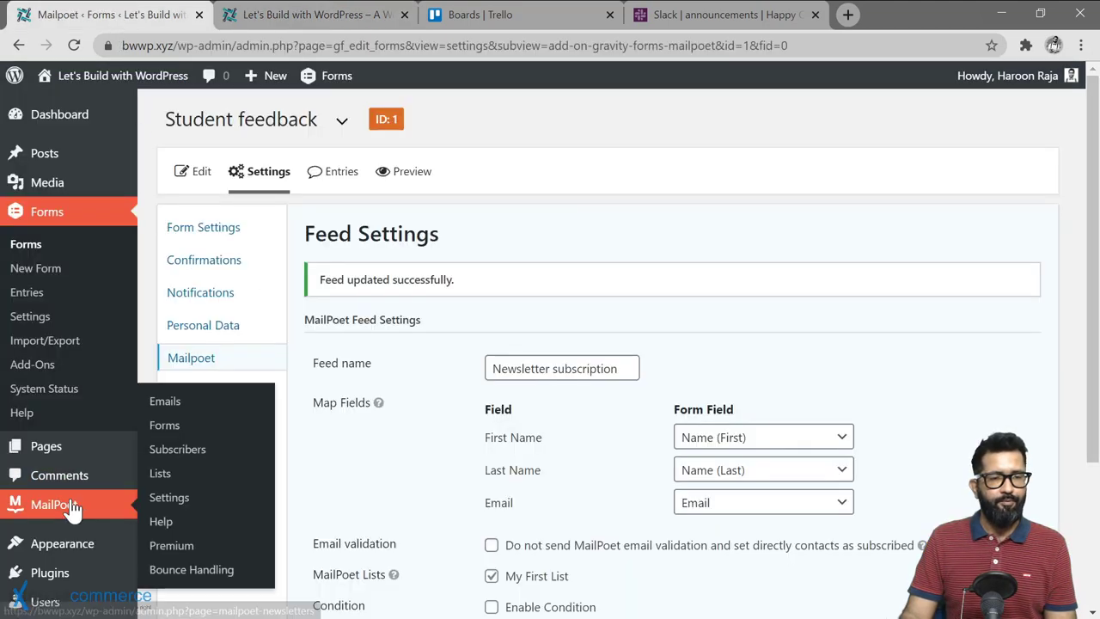
pyautogui.click(192, 453)
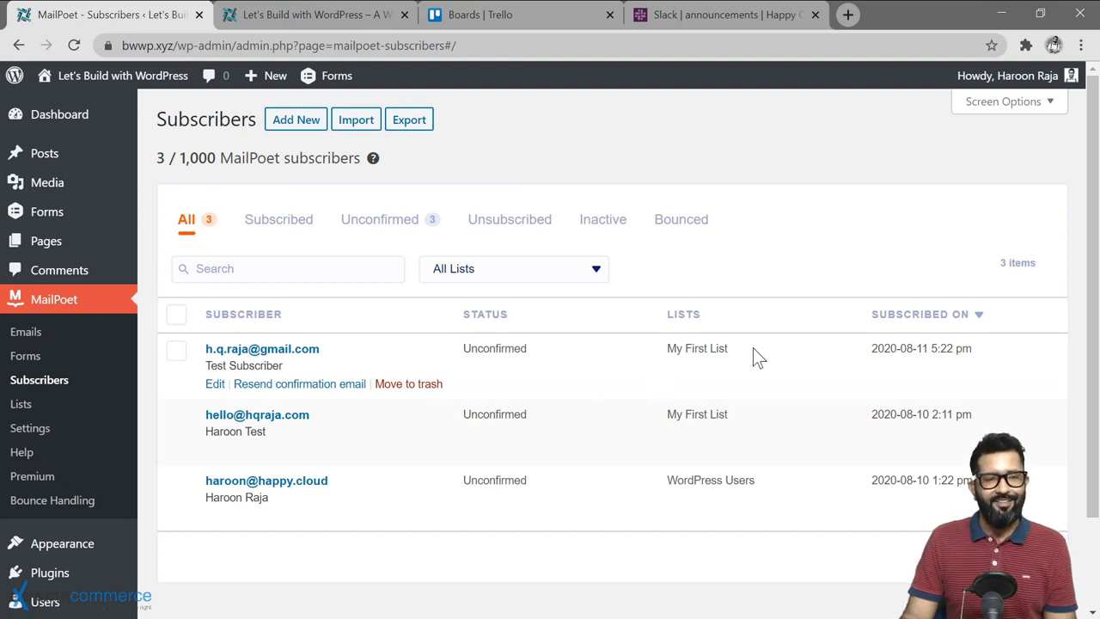
pyautogui.press('F5')
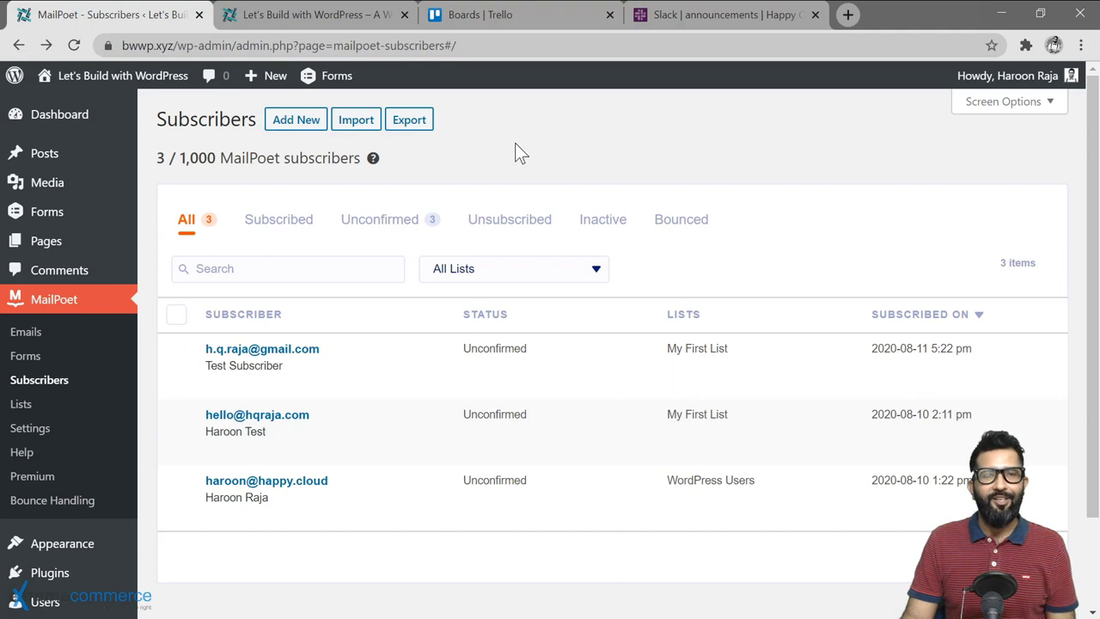
pyautogui.moveTo(143, 555)
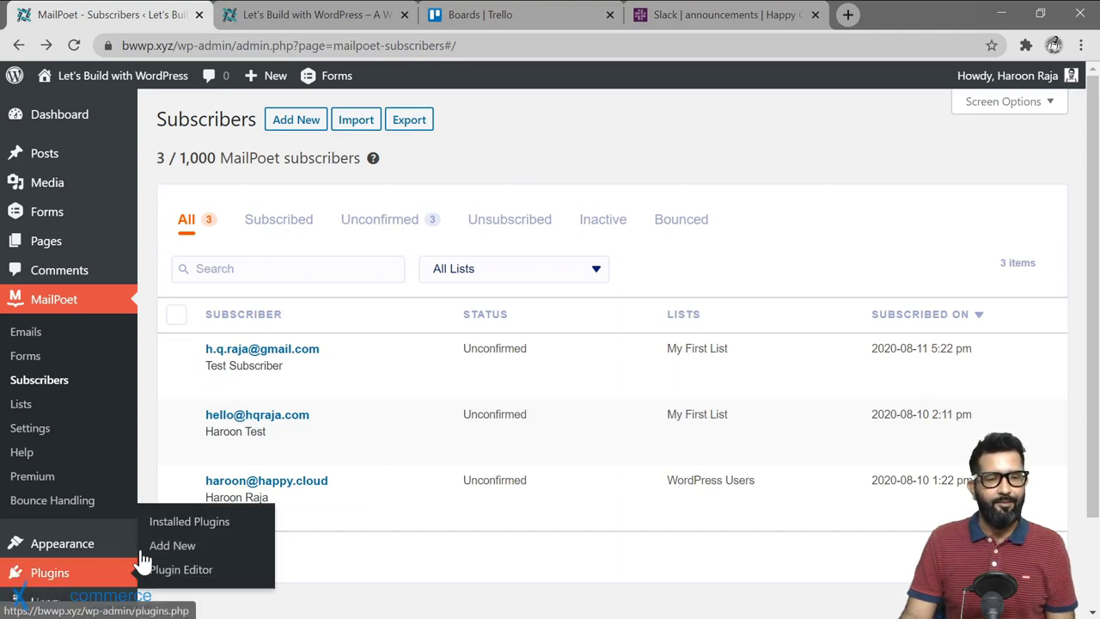
pyautogui.click(176, 549)
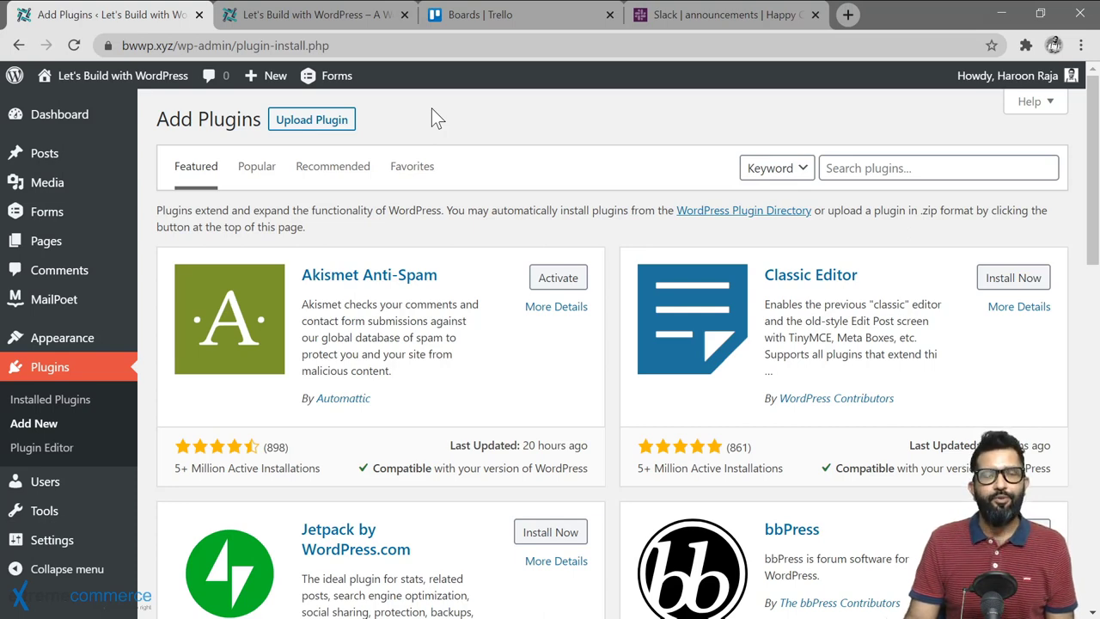
# Step: Upload gravityformstrello_1.3.zip from Downloads, install it, and activate the Trello add-on
pyautogui.click(312, 120)
pyautogui.click(490, 272)
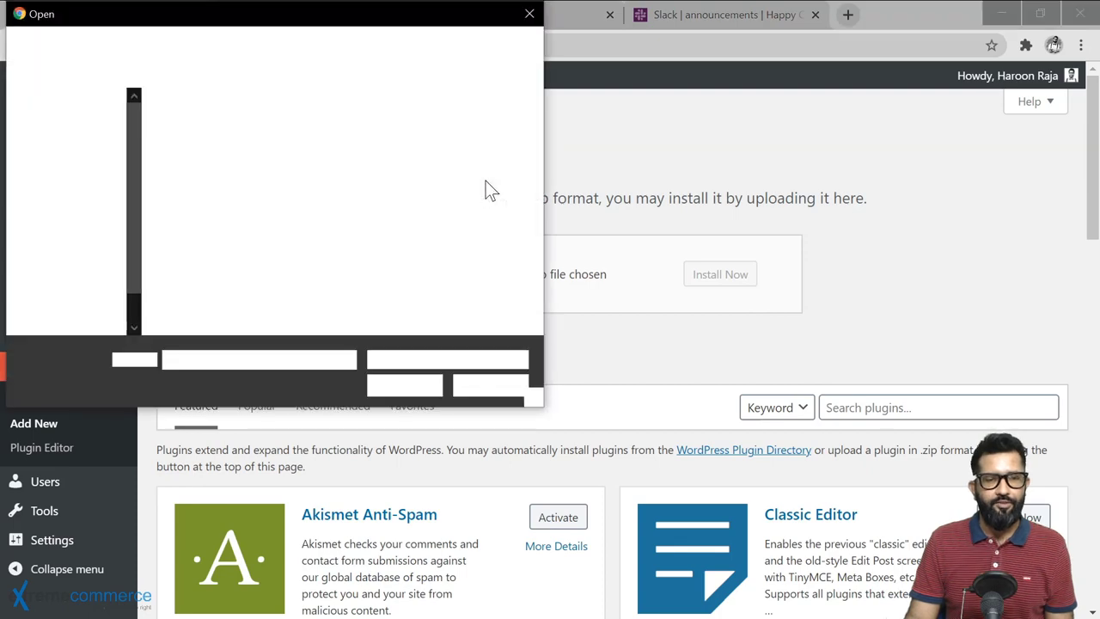
pyautogui.click(401, 190)
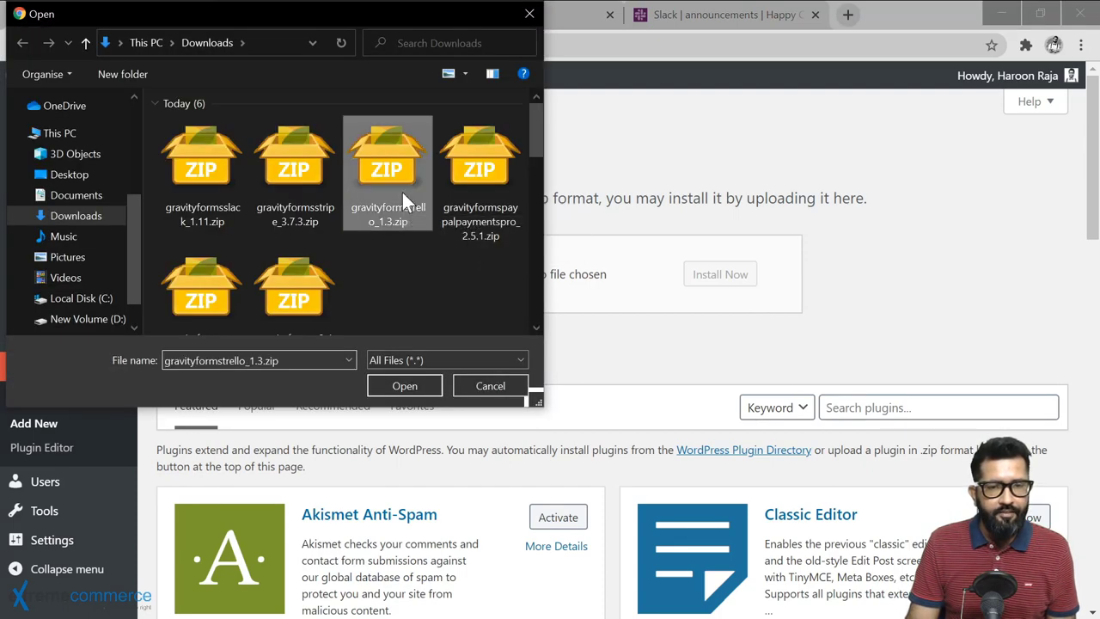
pyautogui.click(424, 384)
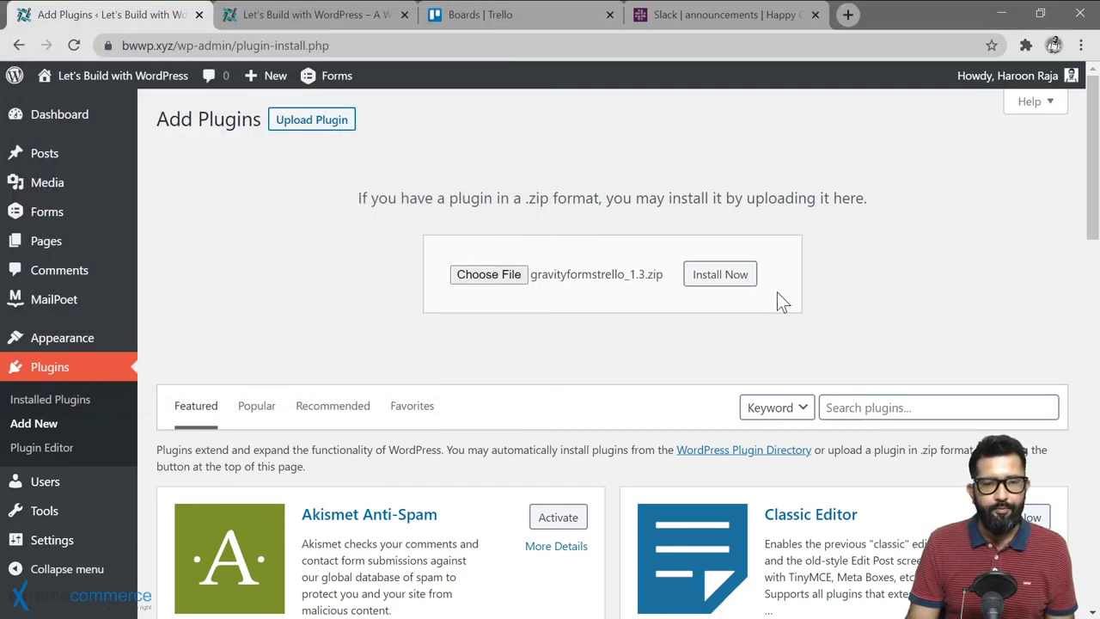
pyautogui.click(725, 282)
pyautogui.click(213, 251)
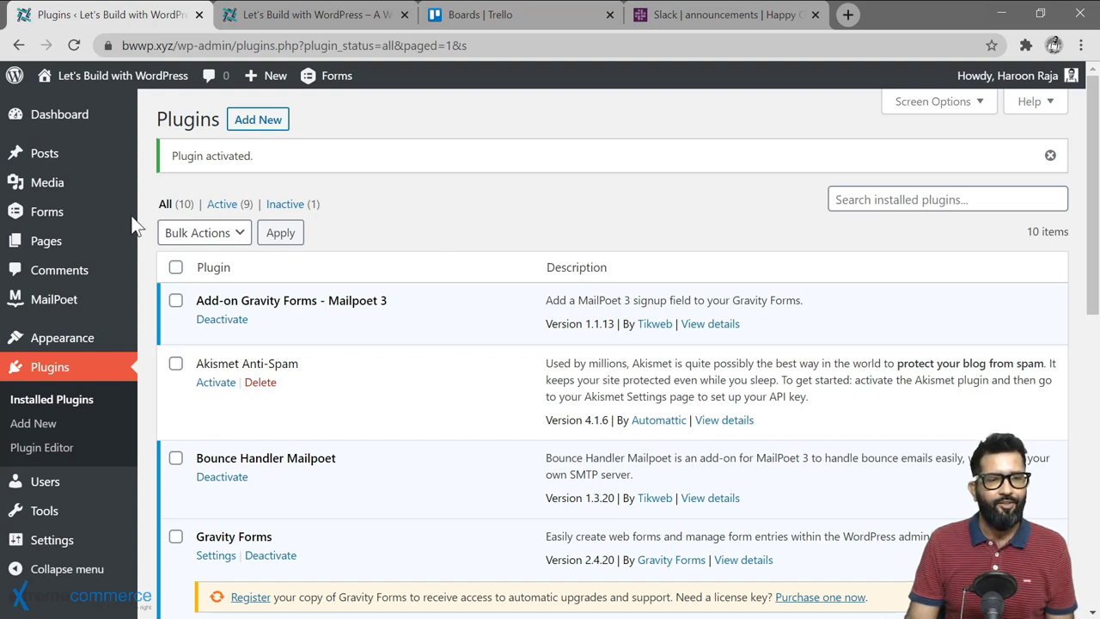
# Step: Open Student feedback's Settings > Trello page and follow the link to the Trello add-on settings
pyautogui.moveTo(67, 215)
pyautogui.click(165, 217)
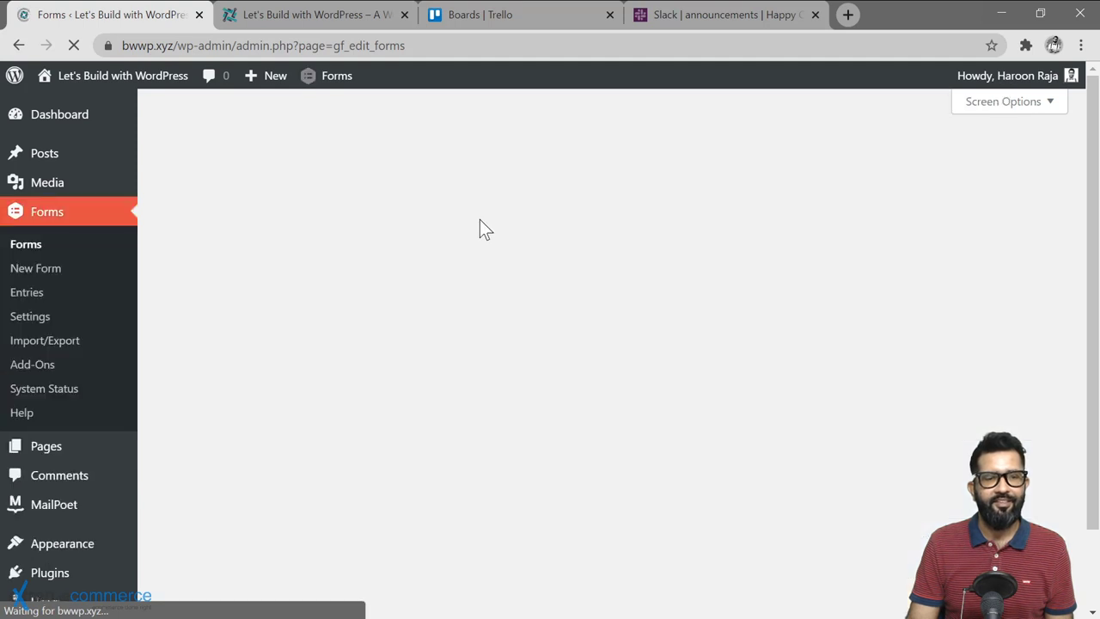
pyautogui.click(255, 273)
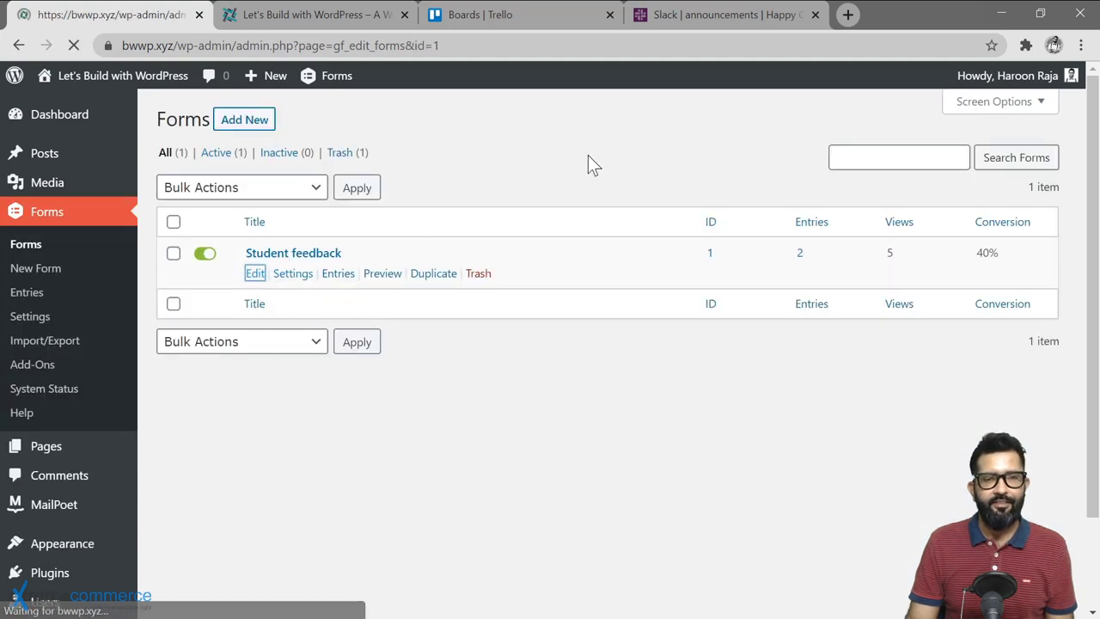
pyautogui.moveTo(257, 173)
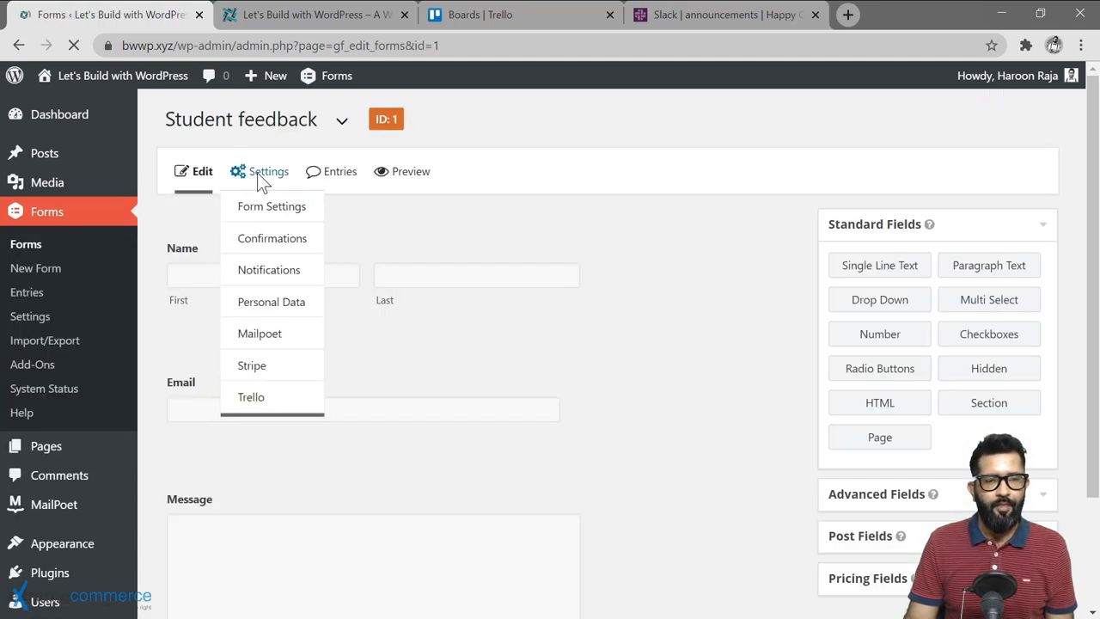
pyautogui.click(255, 401)
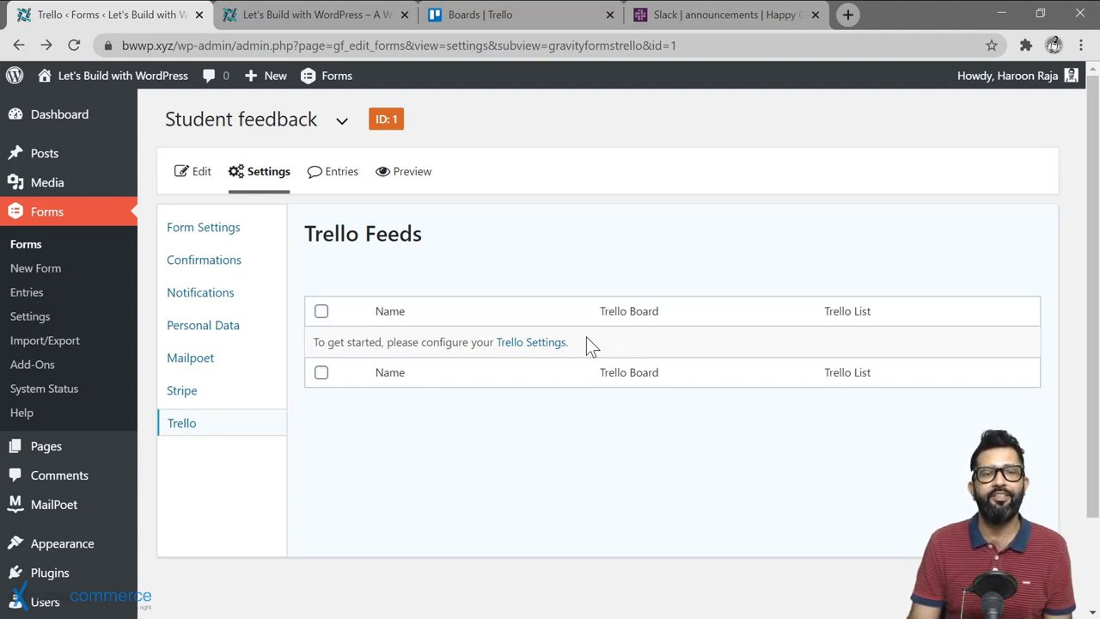
pyautogui.click(526, 351)
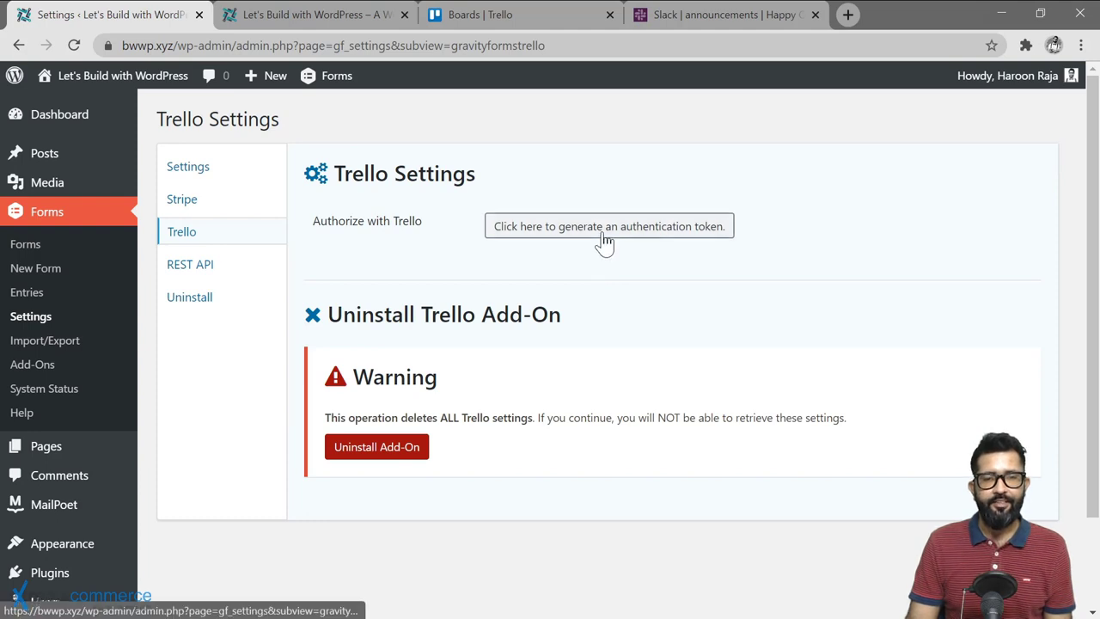
# Step: Generate a Trello authentication token and allow Gravity Forms access to the Trello account
pyautogui.click(604, 243)
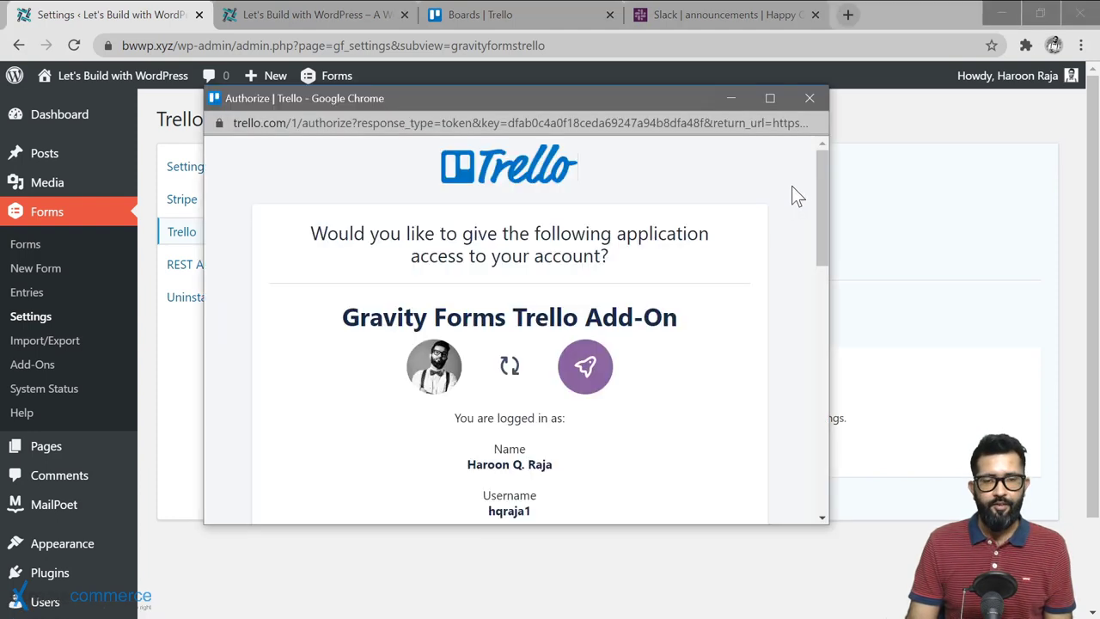
pyautogui.moveTo(824, 178); pyautogui.dragTo(812, 430)
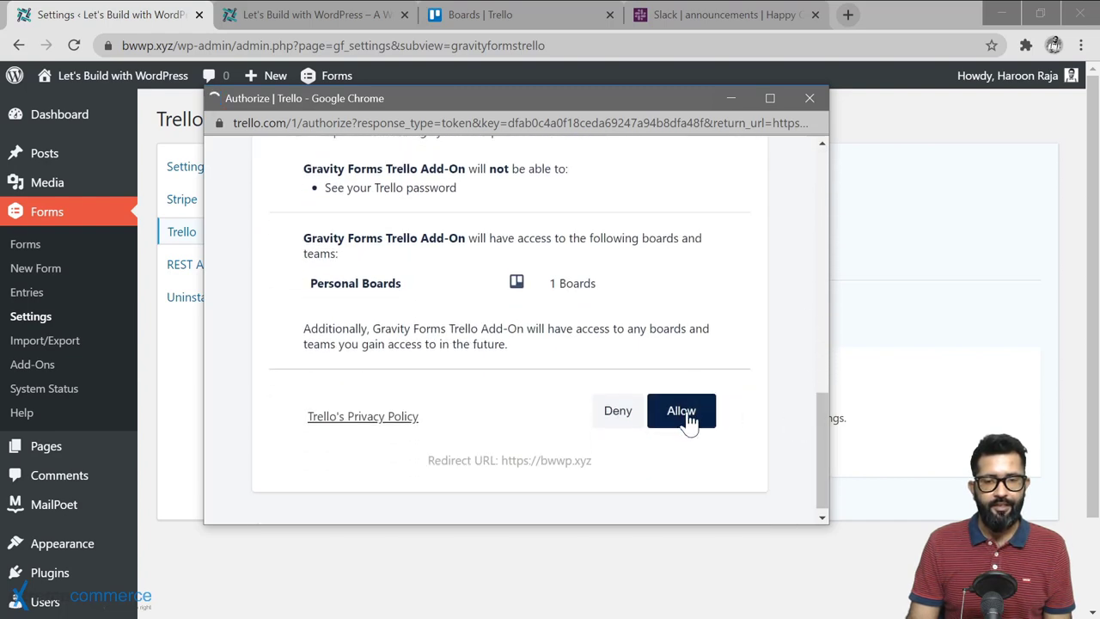
pyautogui.click(680, 411)
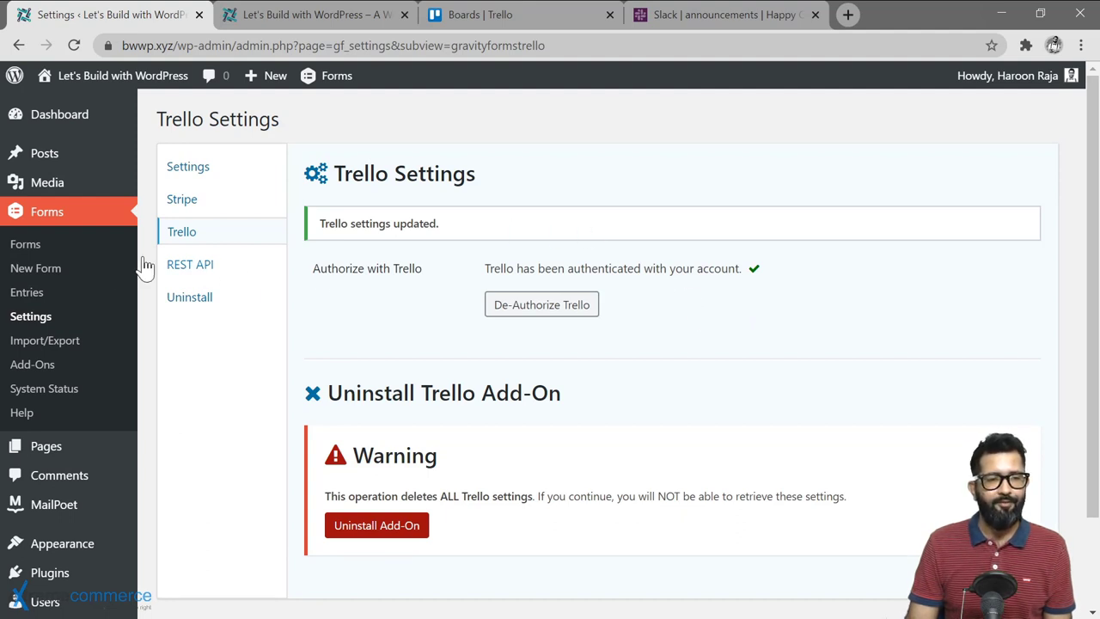
pyautogui.click(12, 247)
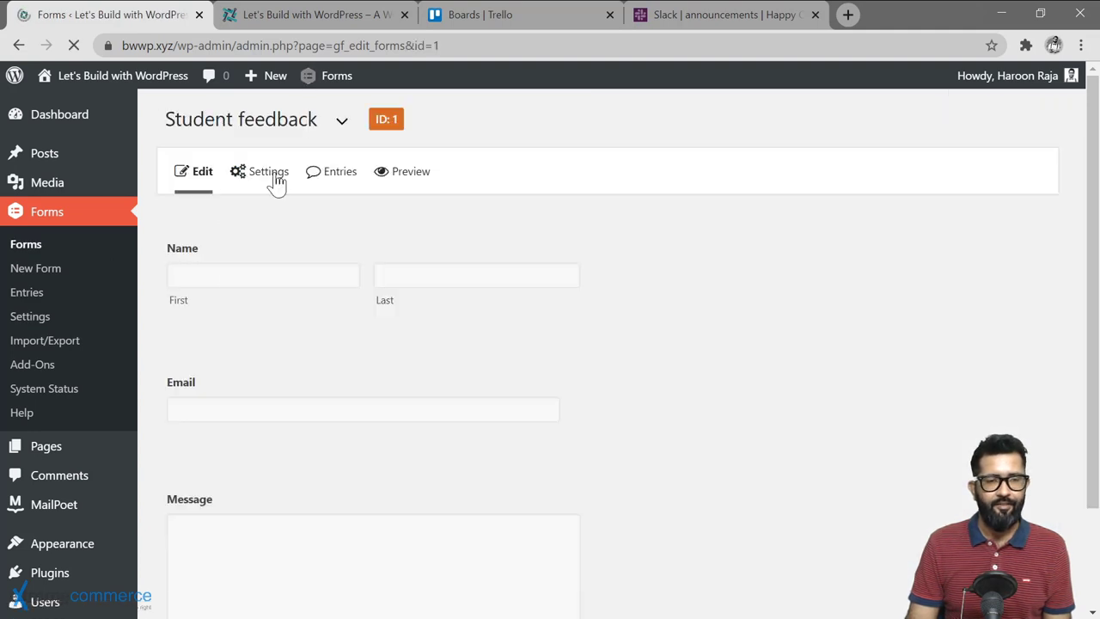
# Step: Add a new Trello feed on the Student feedback form and name it 'BWWP Feedback'
pyautogui.moveTo(271, 176)
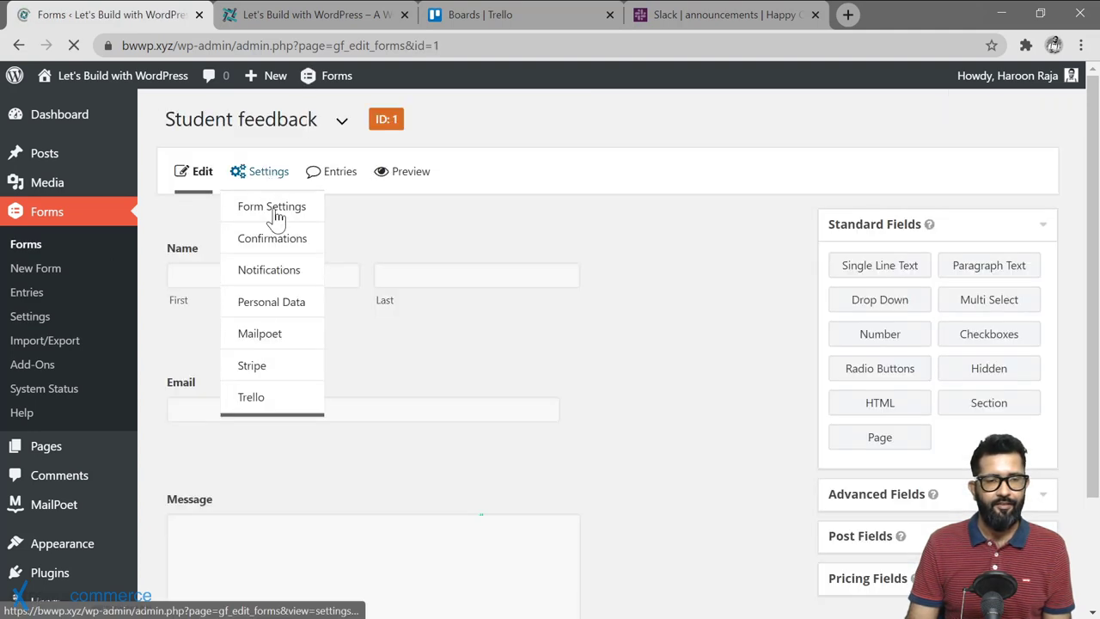
pyautogui.click(249, 396)
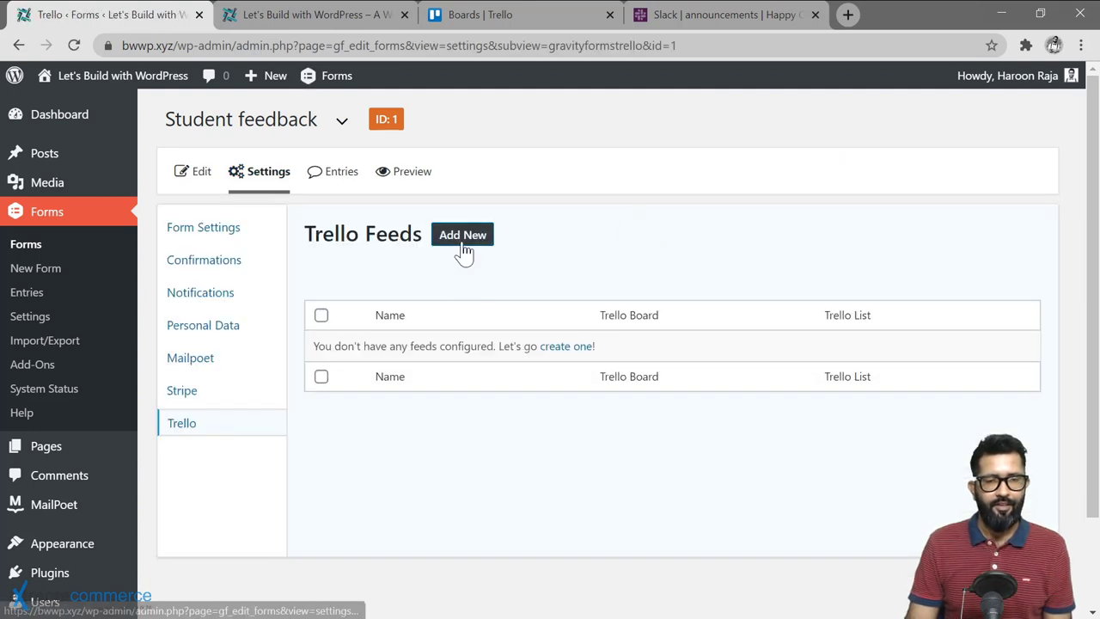
pyautogui.click(462, 240)
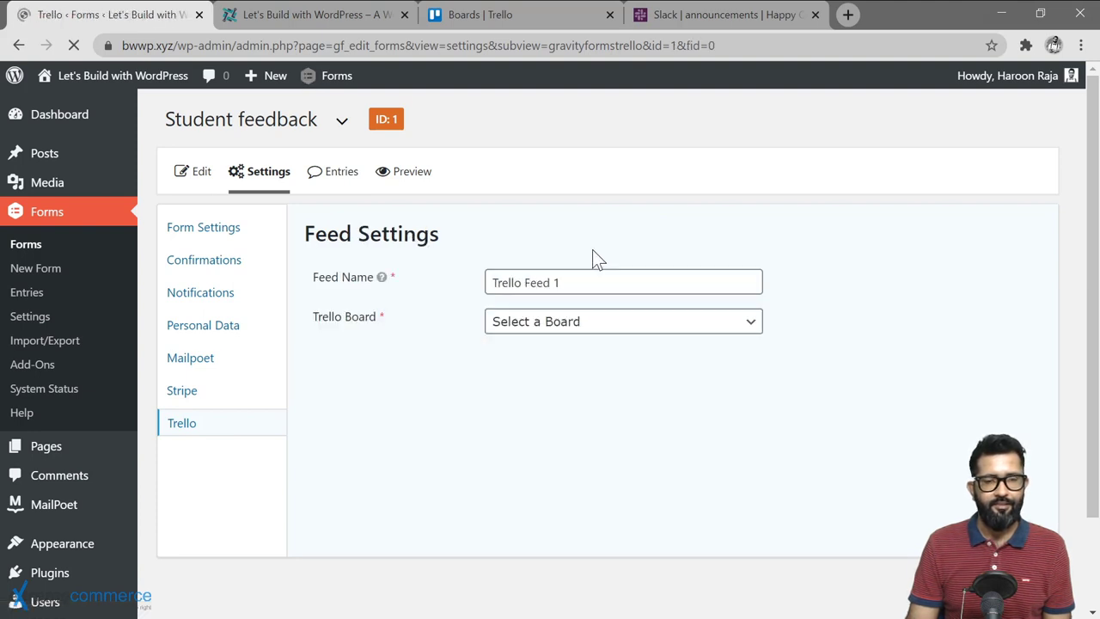
pyautogui.click(502, 281)
pyautogui.hotkey('ctrl', 'a')
pyautogui.write('BWWP Feedback')
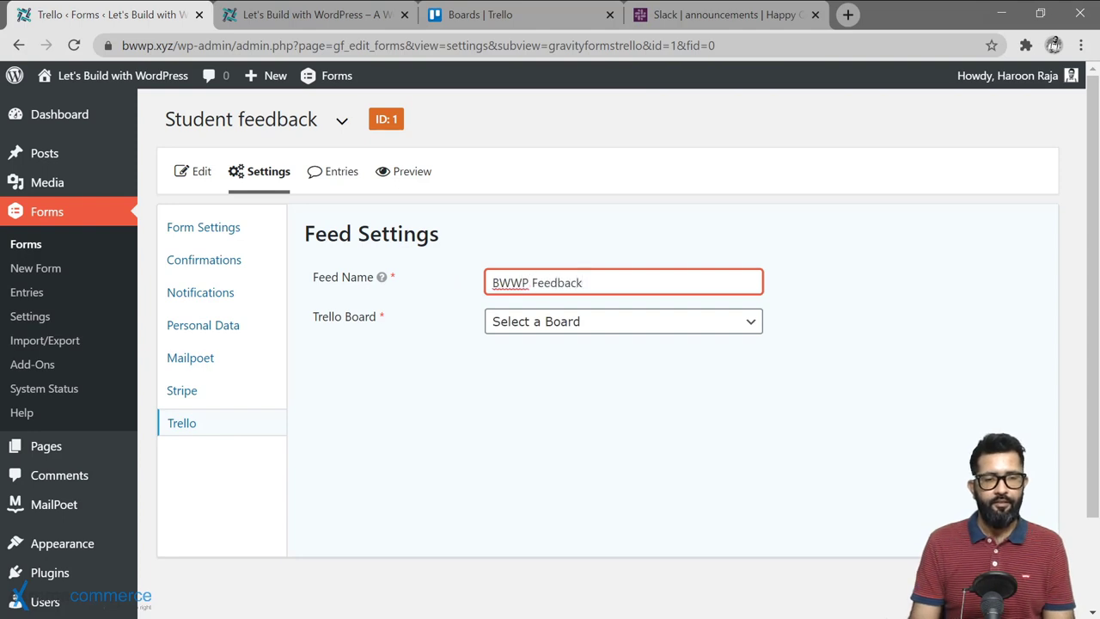
pyautogui.click(593, 341)
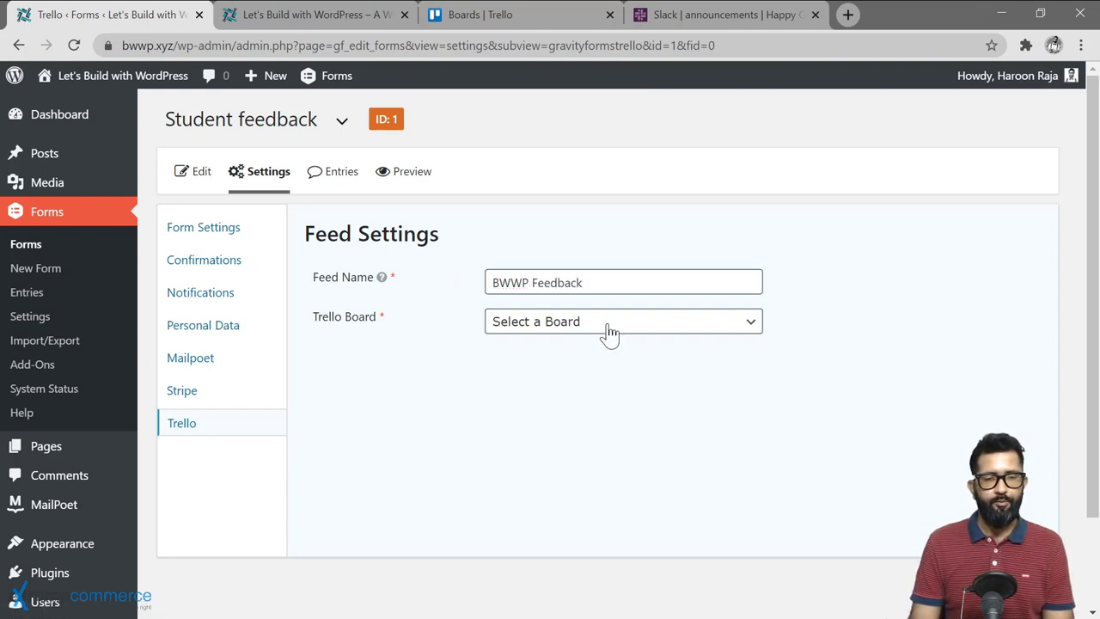
# Step: Target the Welcome to Trello! board and its Things To Do list
pyautogui.click(609, 334)
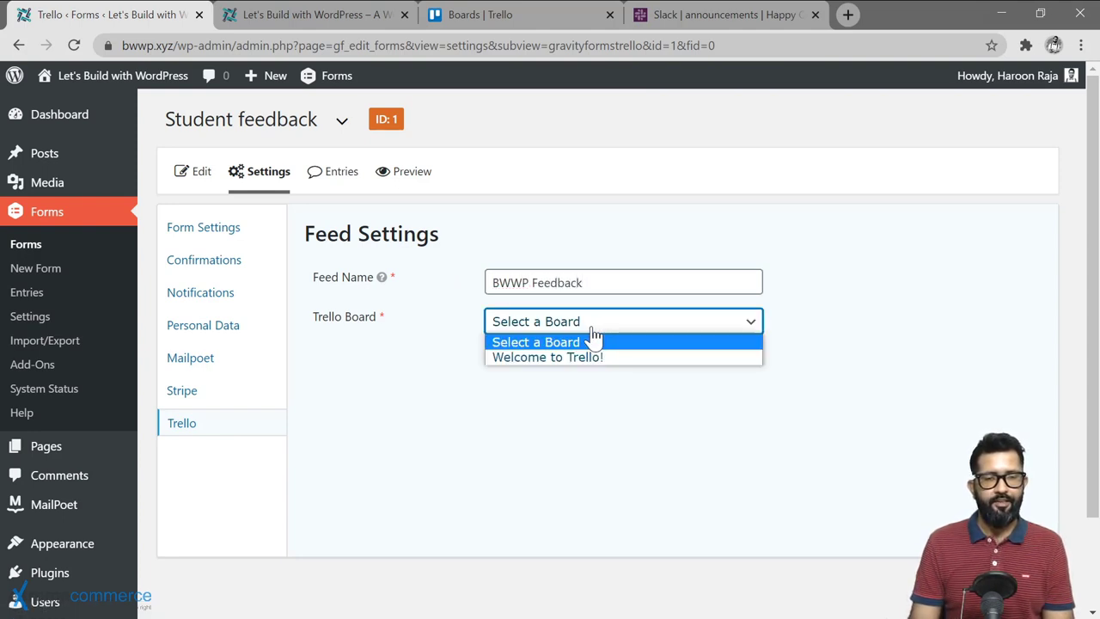
pyautogui.click(520, 357)
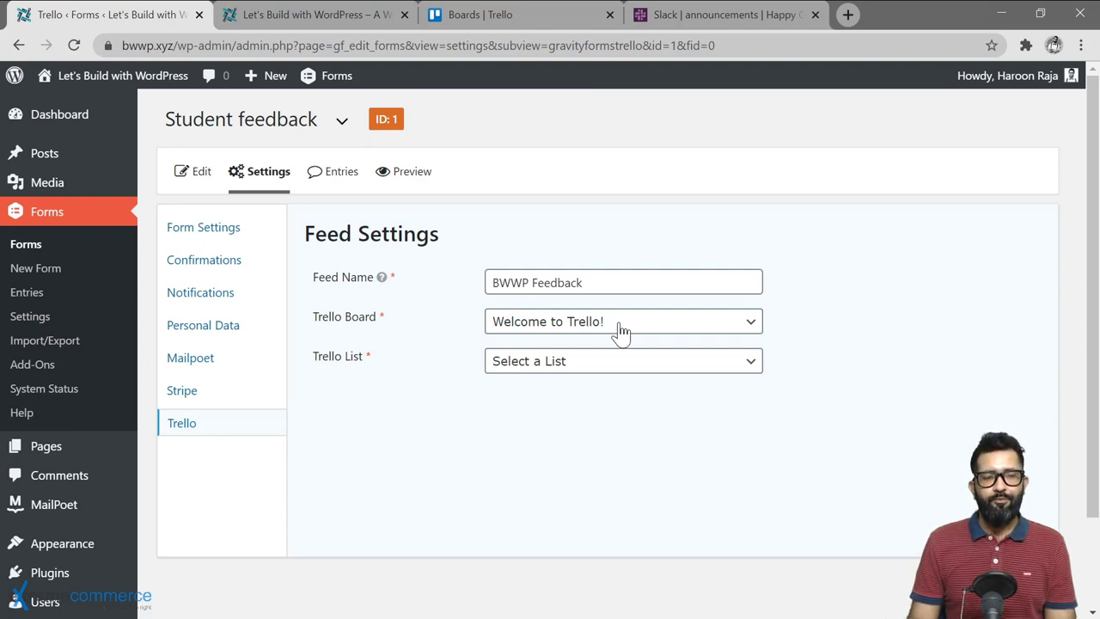
pyautogui.click(592, 360)
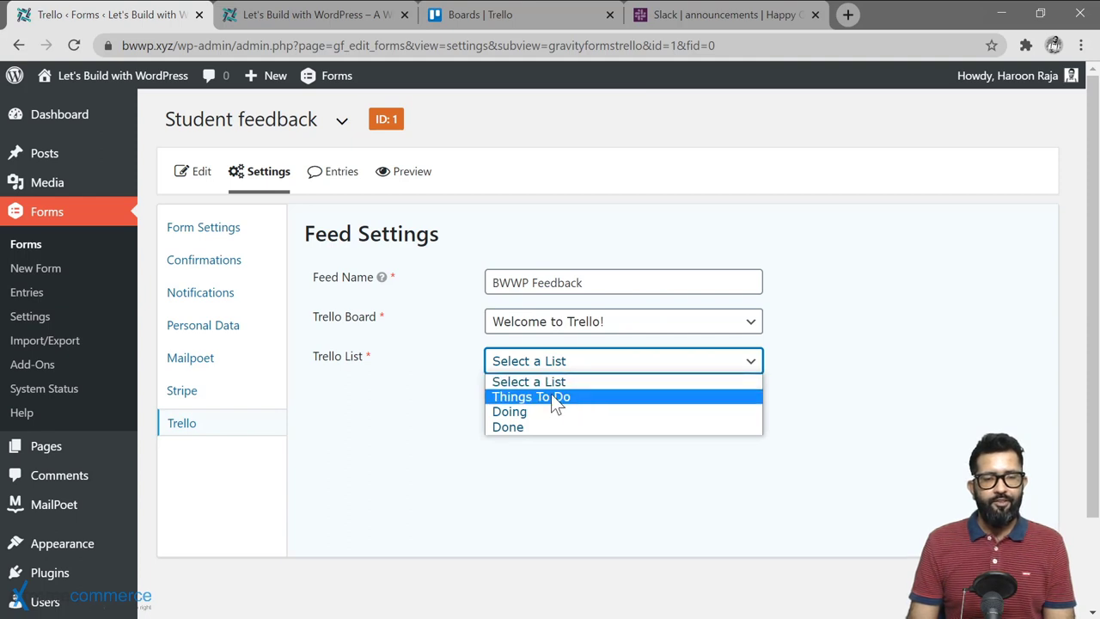
pyautogui.click(578, 396)
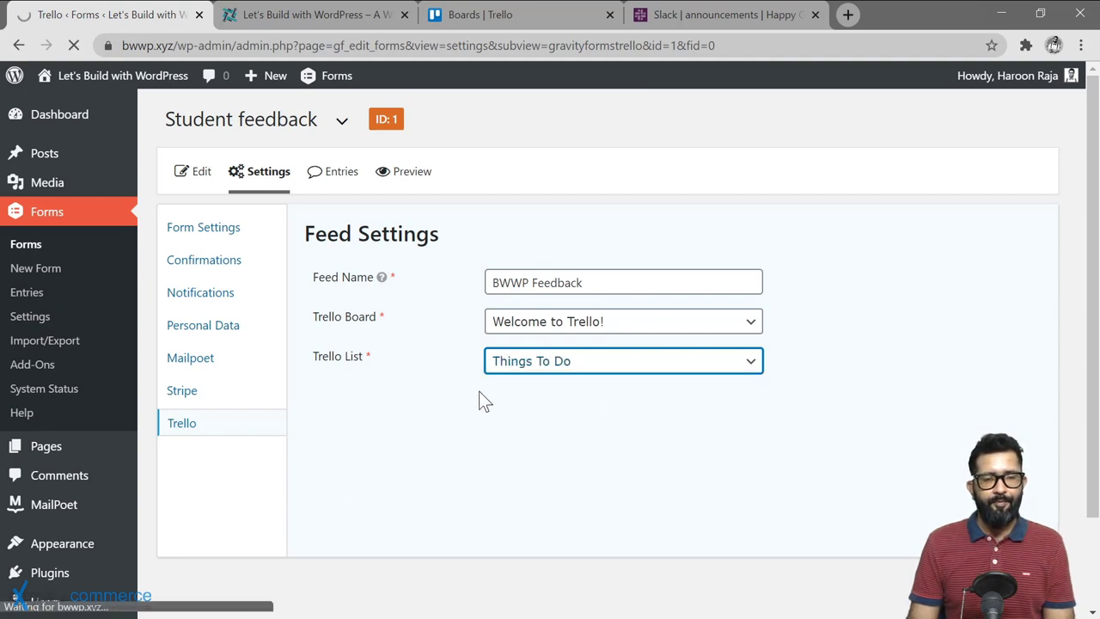
# Step: Change the Trello card name to 'New feedback from' followed by the Name (First) merge tag
pyautogui.scroll(-5, 456, 301)
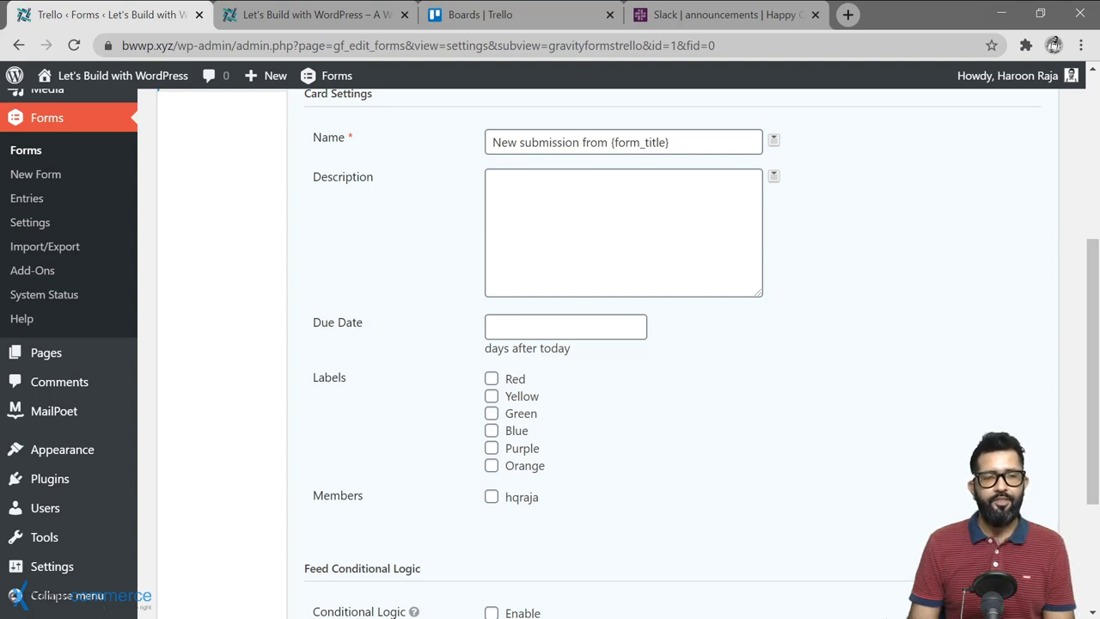
pyautogui.click(670, 141)
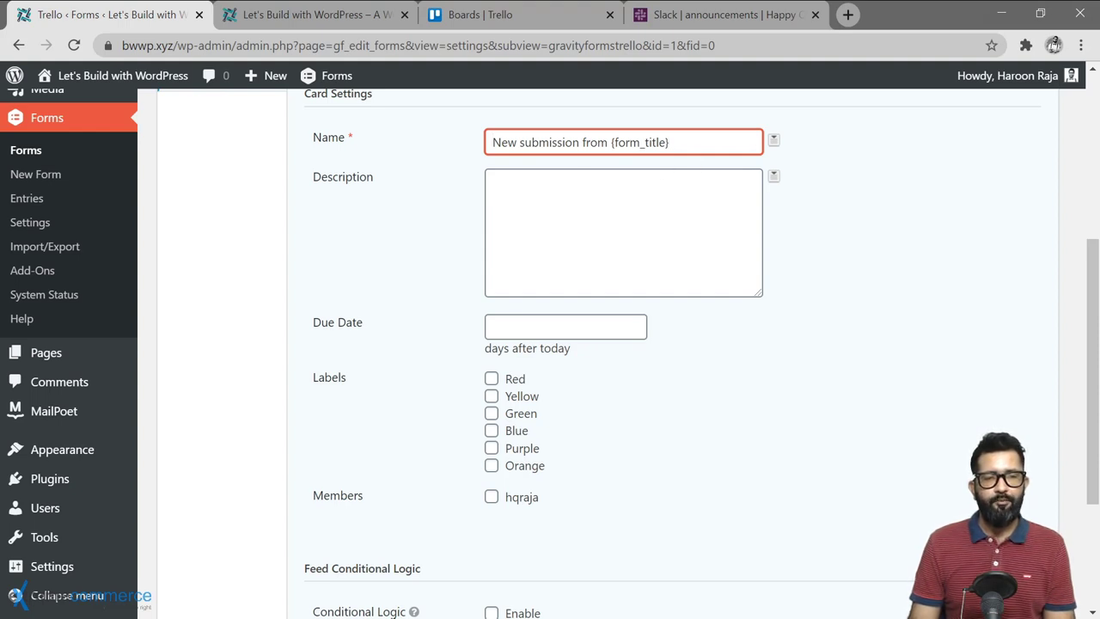
pyautogui.hotkey('ctrl', 'shift', 'Left')
pyautogui.hotkey('ctrl', 'shift', 'Left')
pyautogui.hotkey('ctrl', 'shift', 'Left')
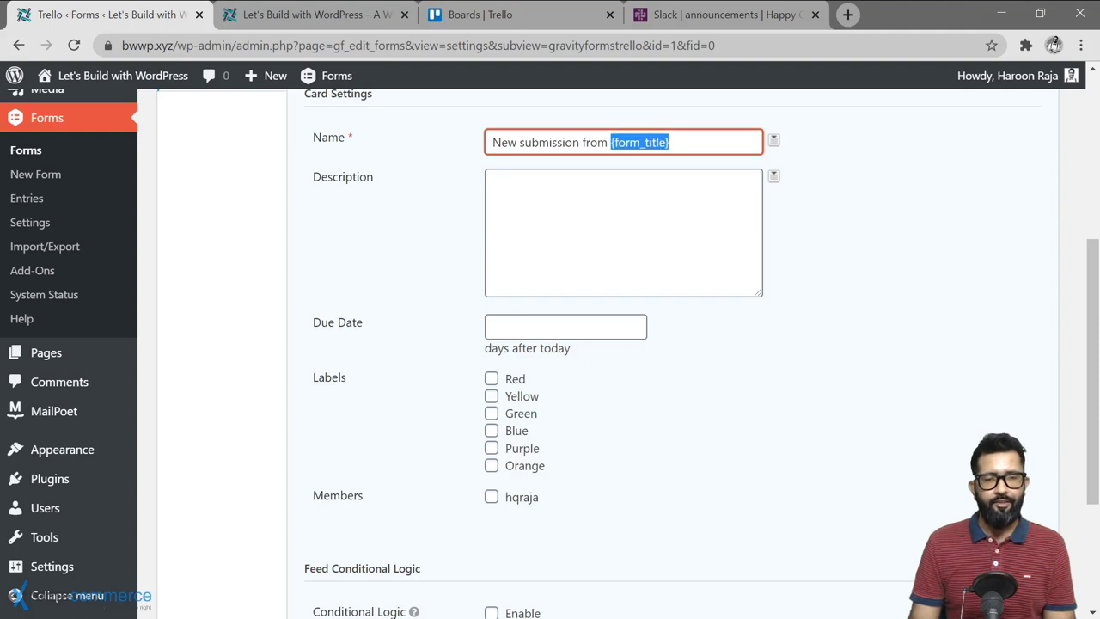
pyautogui.press('Right')
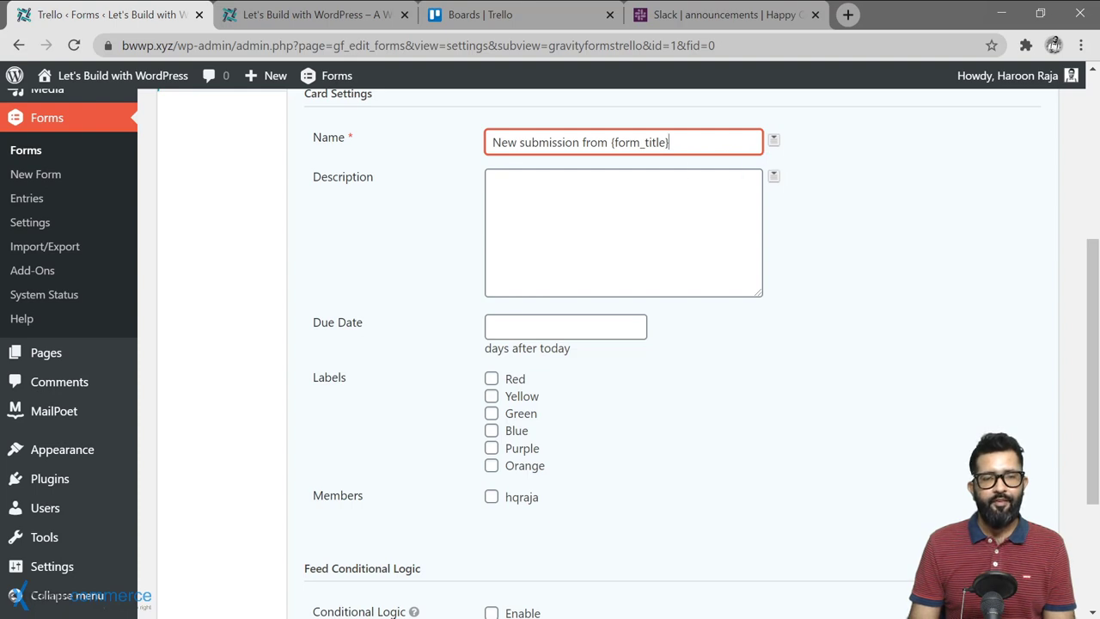
pyautogui.moveTo(670, 142); pyautogui.dragTo(462, 152)
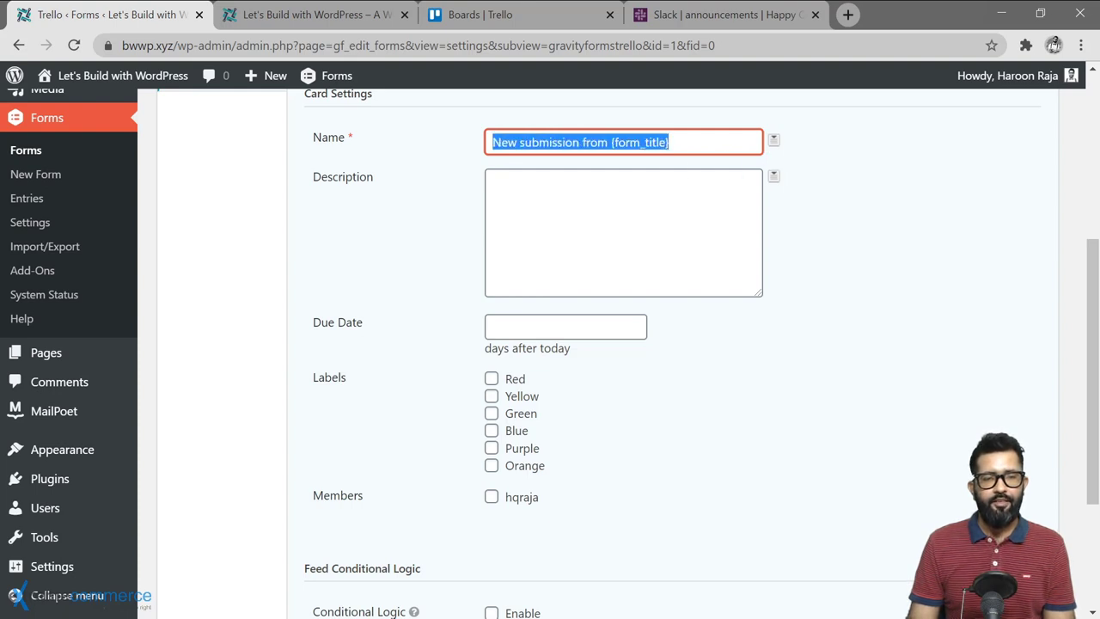
pyautogui.write('New ')
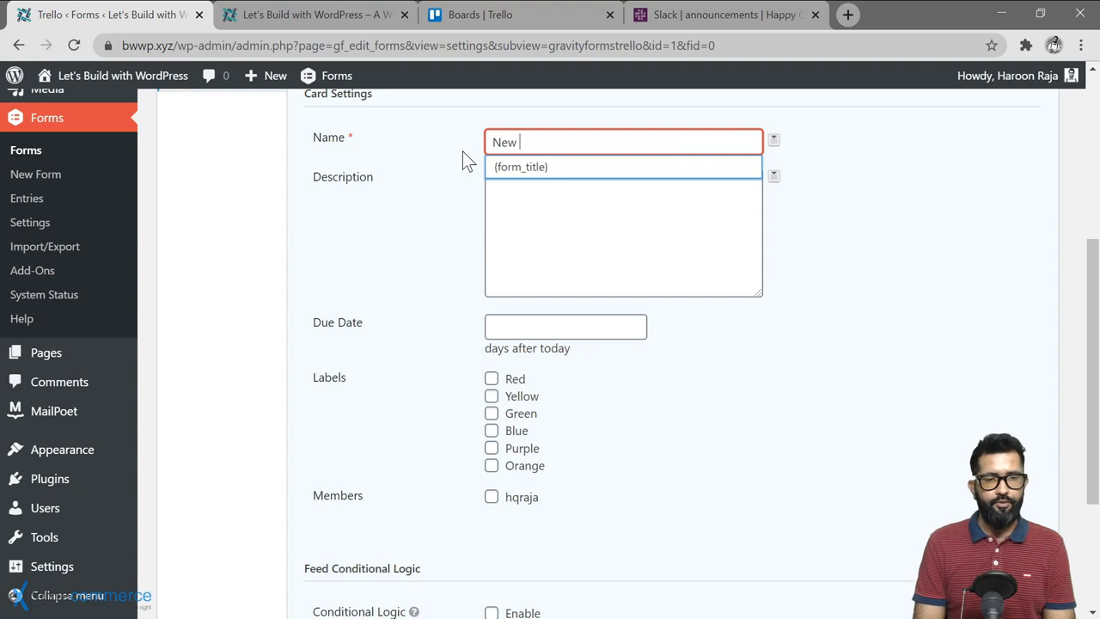
pyautogui.write('feedback from')
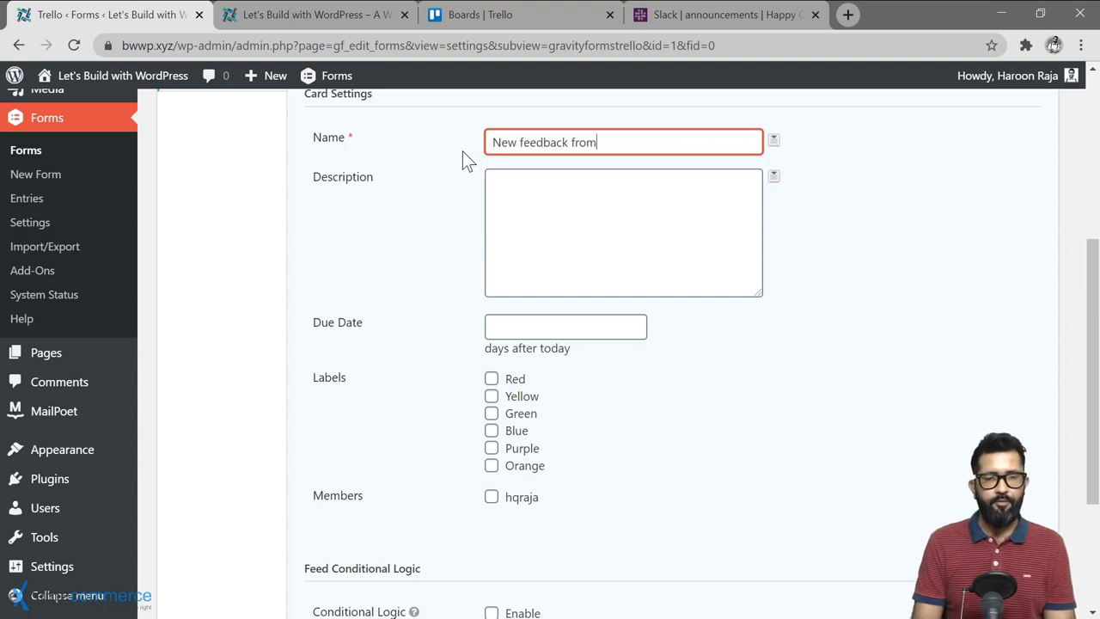
pyautogui.click(773, 141)
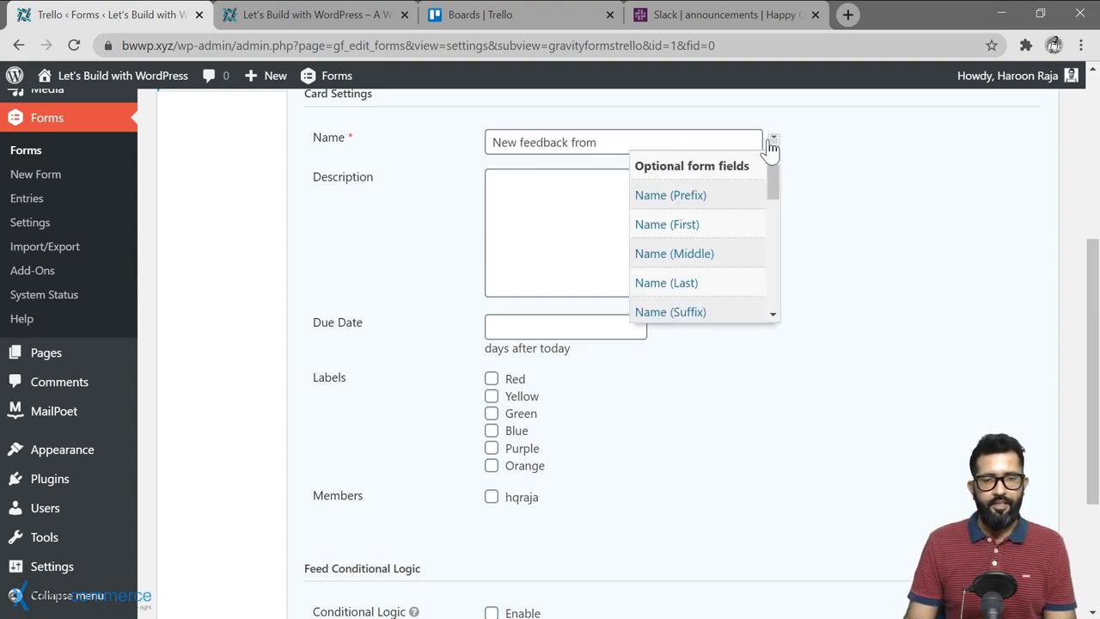
pyautogui.click(707, 223)
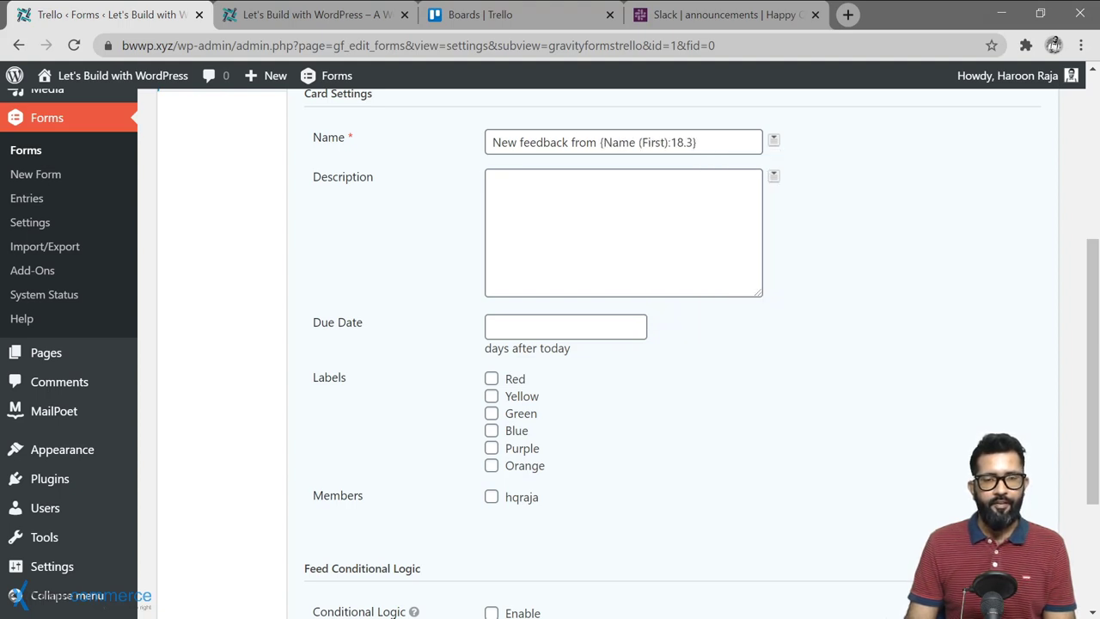
# Step: Insert the {Message:17} merge tag into the card description
pyautogui.click(731, 215)
pyautogui.click(774, 176)
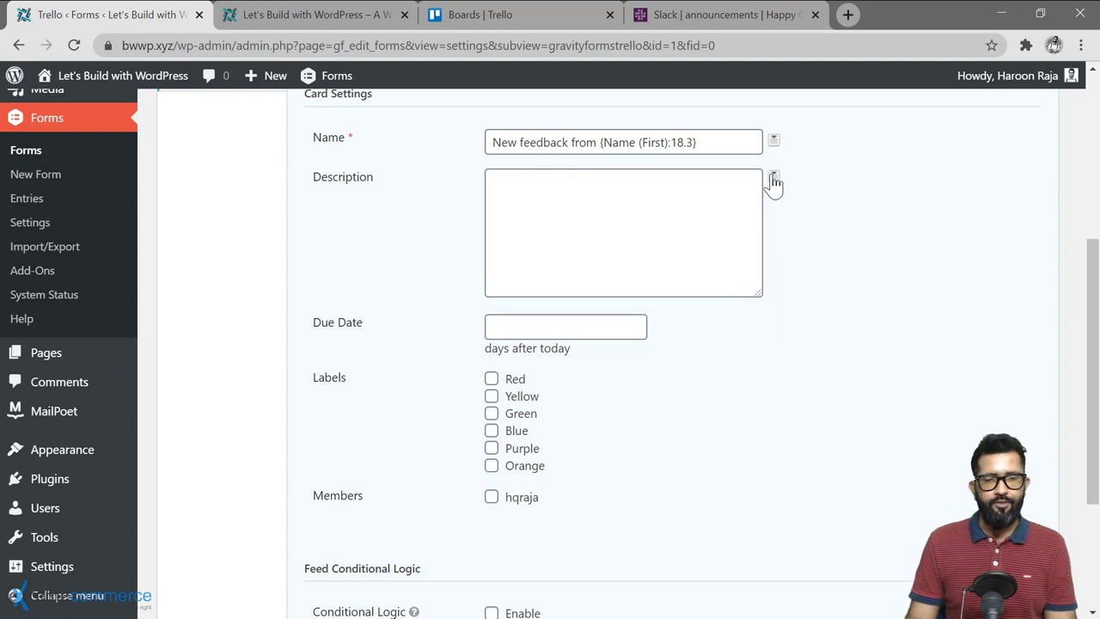
pyautogui.scroll(-1, 729, 289)
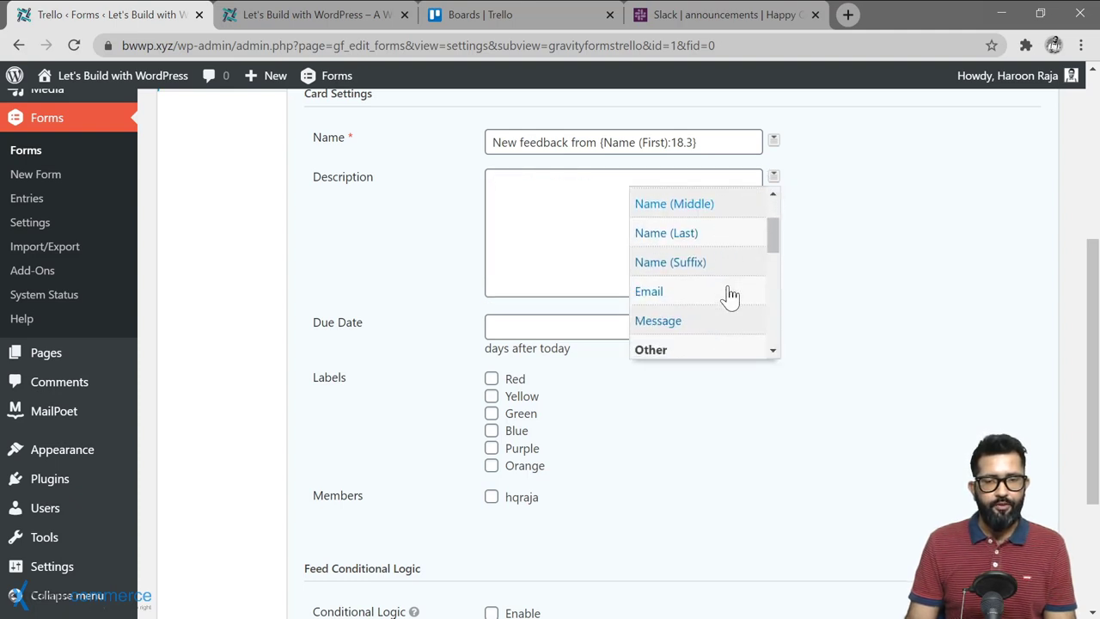
pyautogui.click(658, 320)
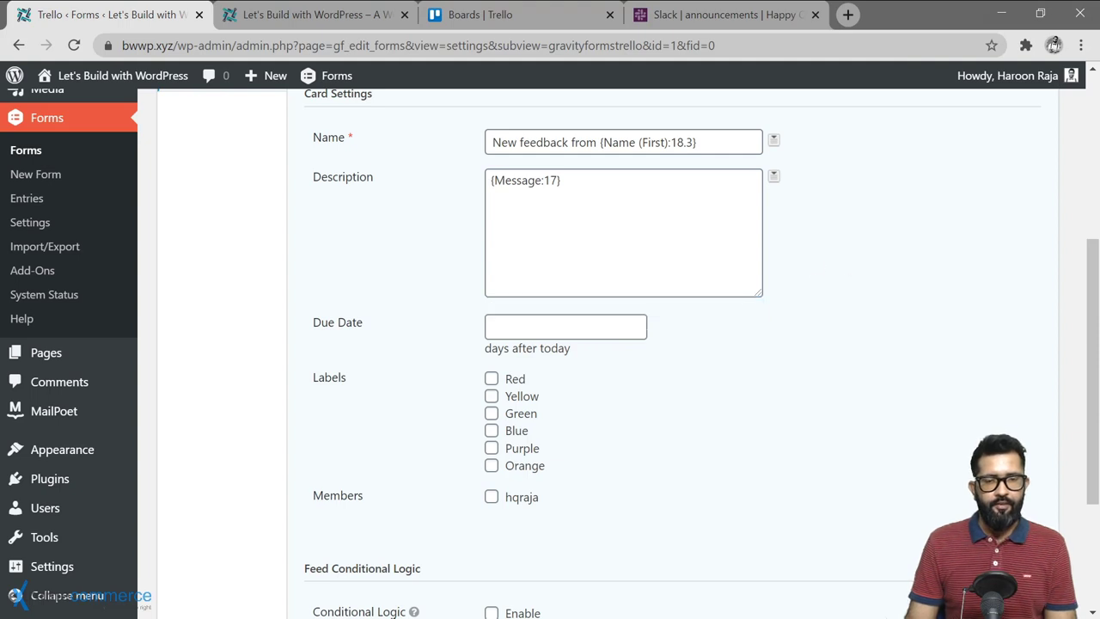
# Step: Have new Trello cards get the Purple label and the listed member, then save the feed
pyautogui.scroll(-2, 599, 415)
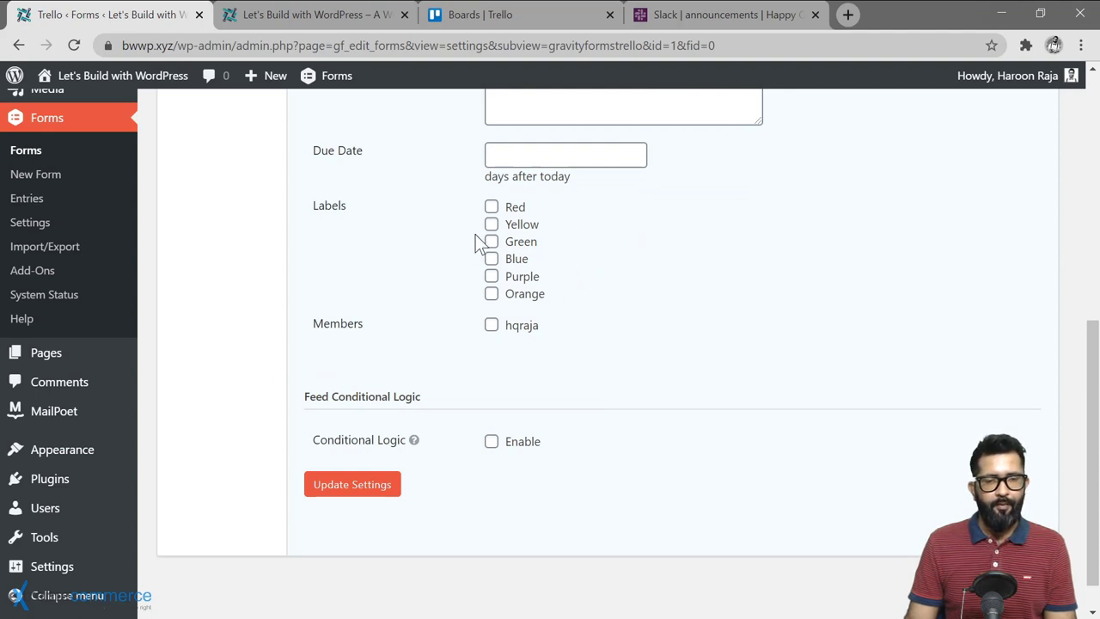
pyautogui.click(492, 276)
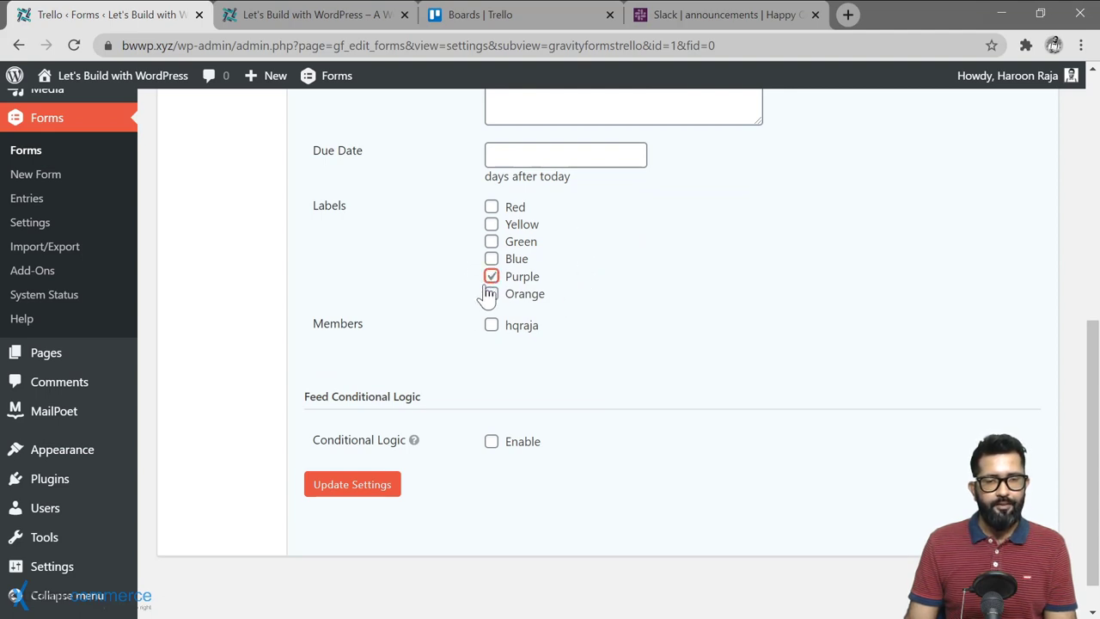
pyautogui.scroll(-1, 471, 277)
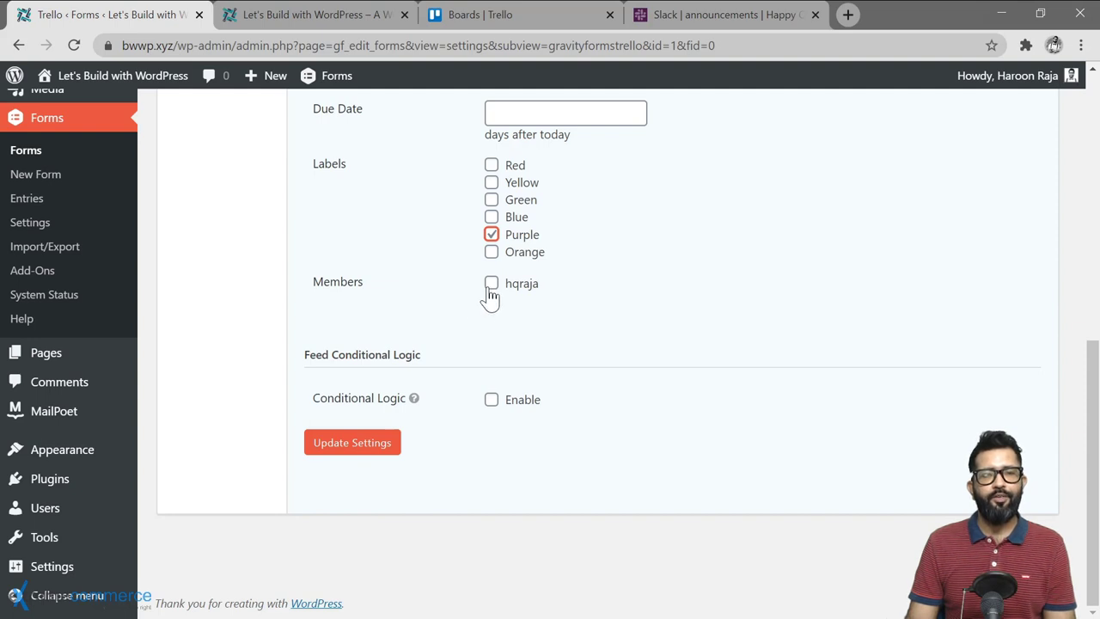
pyautogui.click(494, 295)
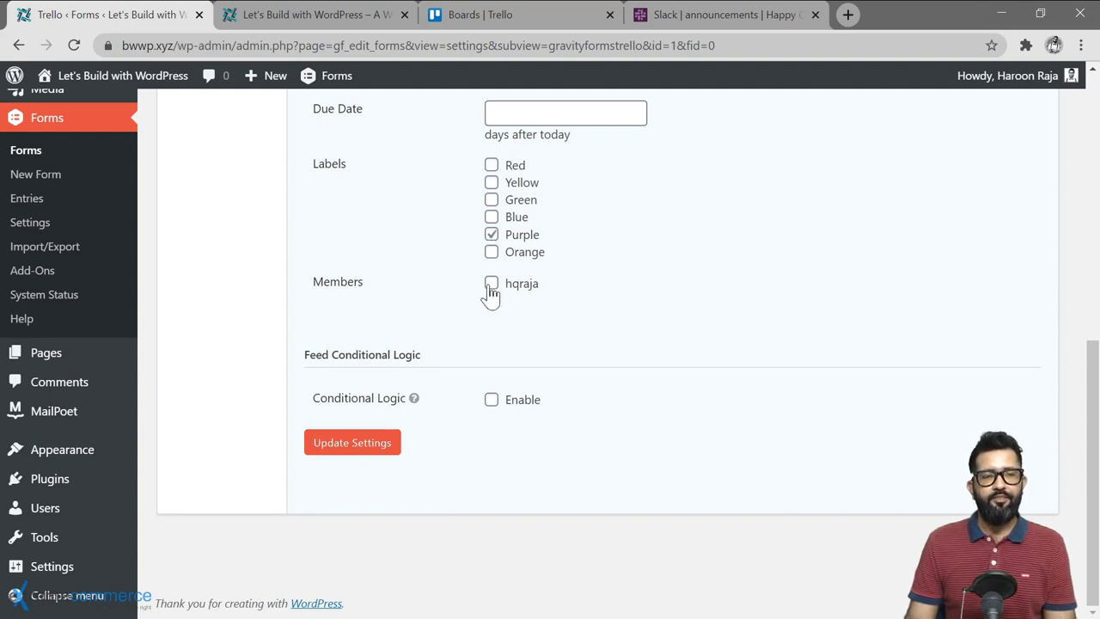
pyautogui.click(491, 289)
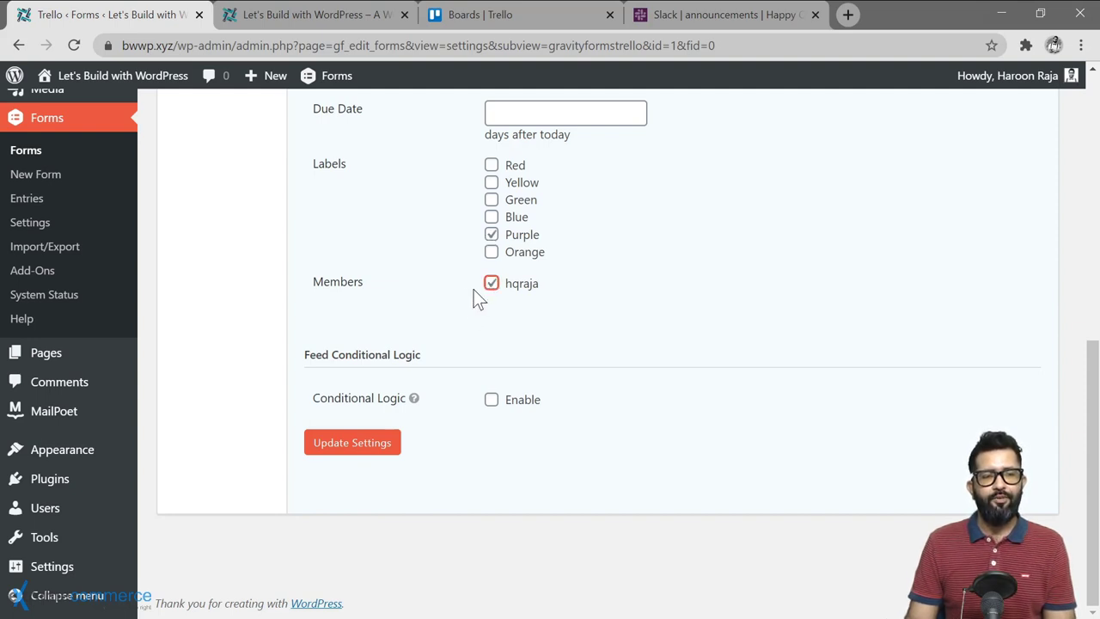
pyautogui.click(359, 440)
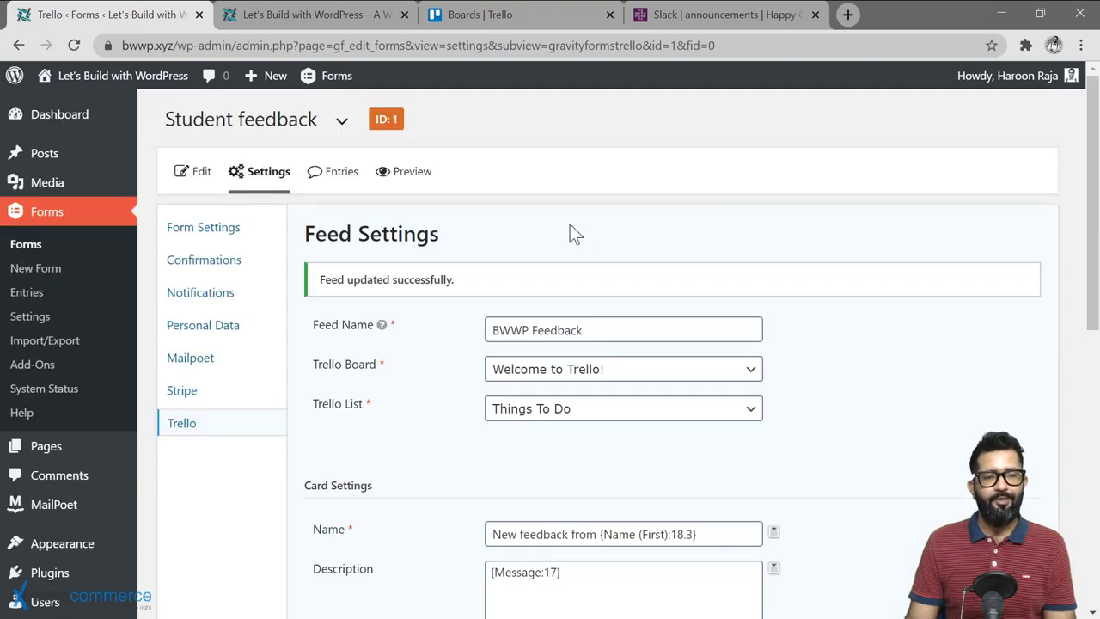
# Step: Reload the site's front-end page to show the Student feedback form
pyautogui.click(284, 17)
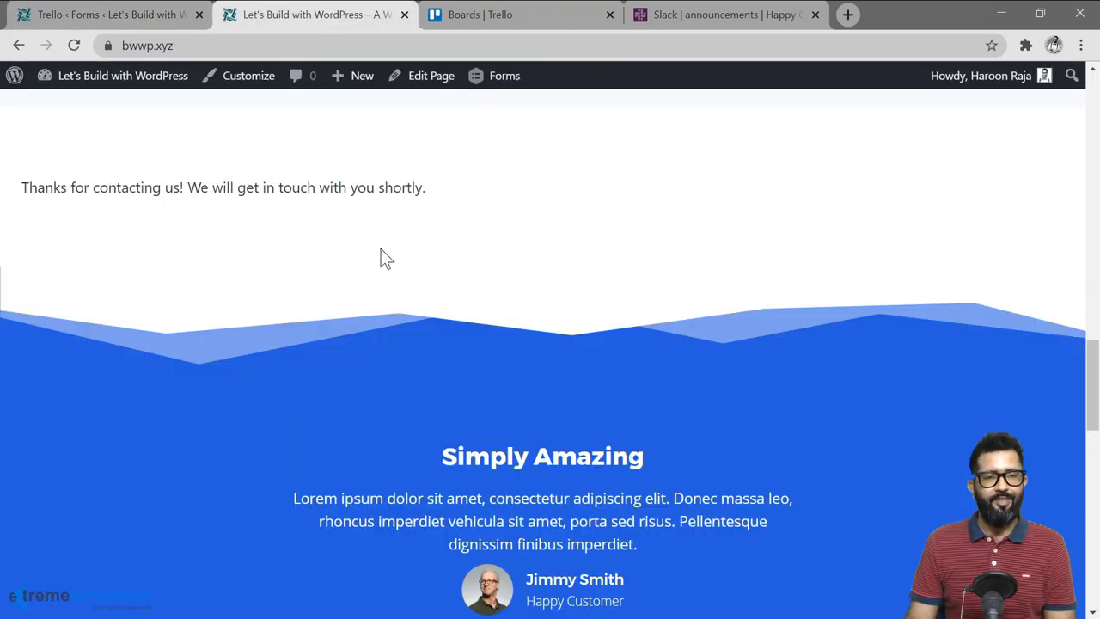
pyautogui.scroll(3, 380, 258)
pyautogui.click(147, 45)
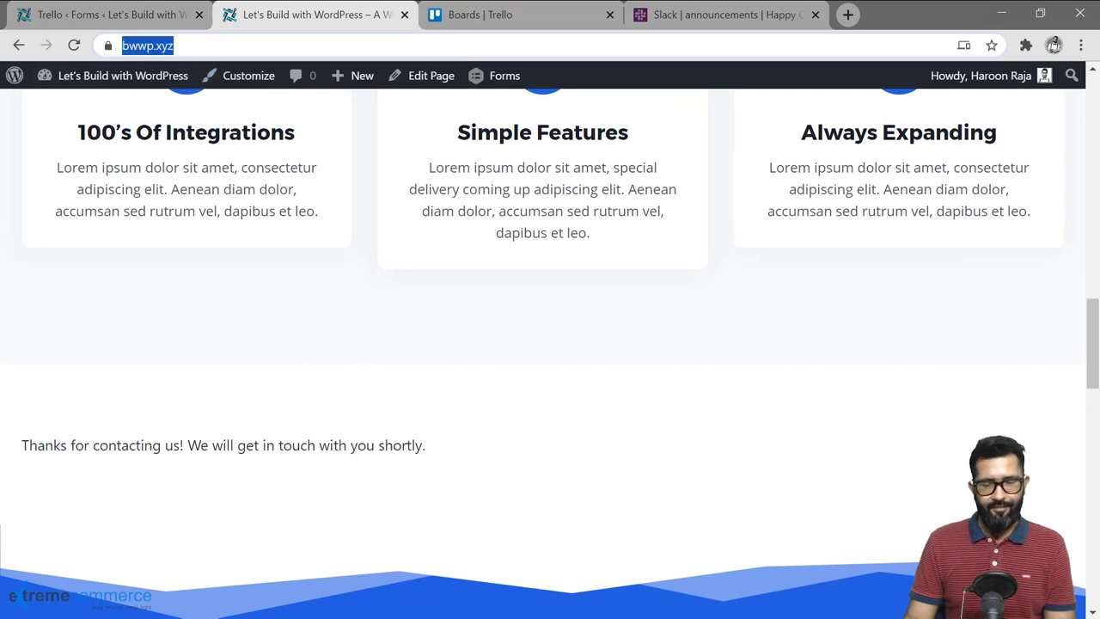
pyautogui.press('Return')
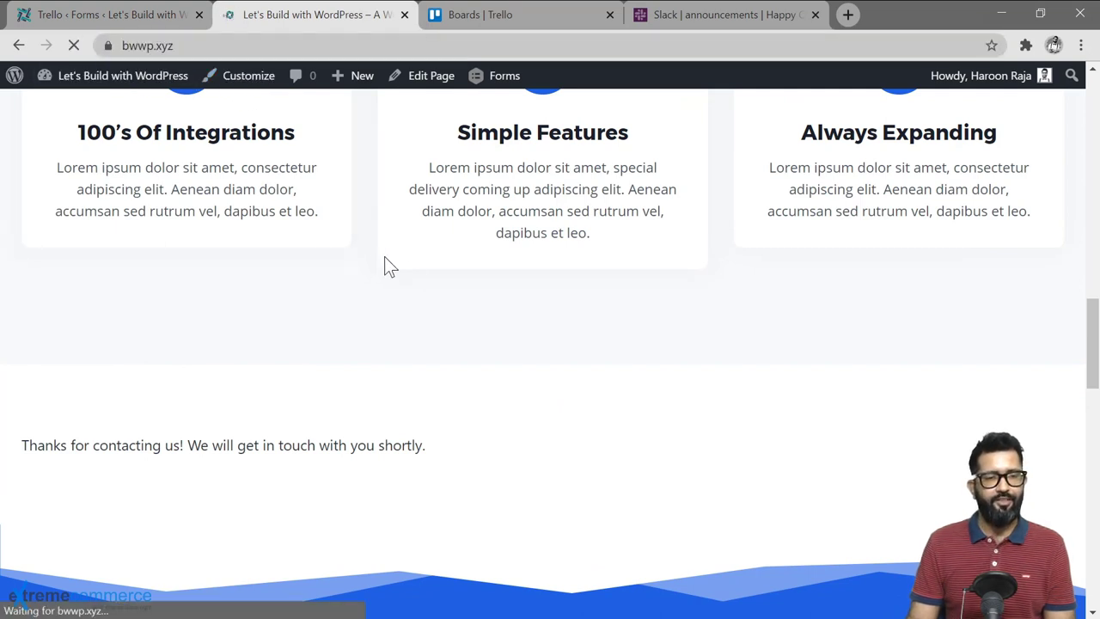
# Step: Enter last name 'Trello', the email address and message 'Testing Gravity Forms integration with Trello'
pyautogui.press('Tab')
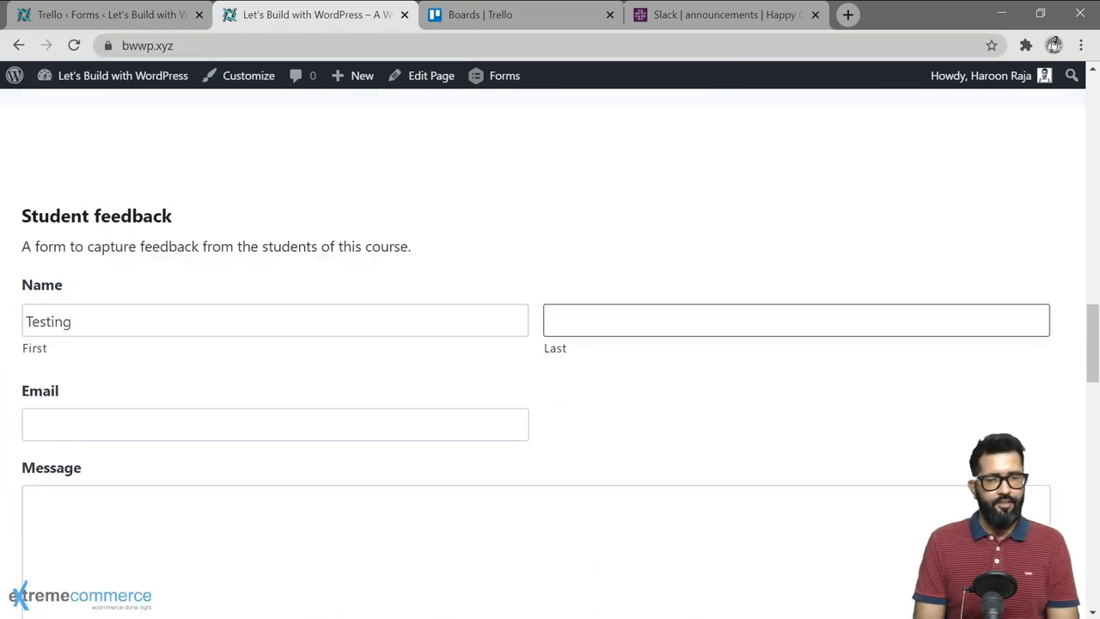
pyautogui.write('Trello')
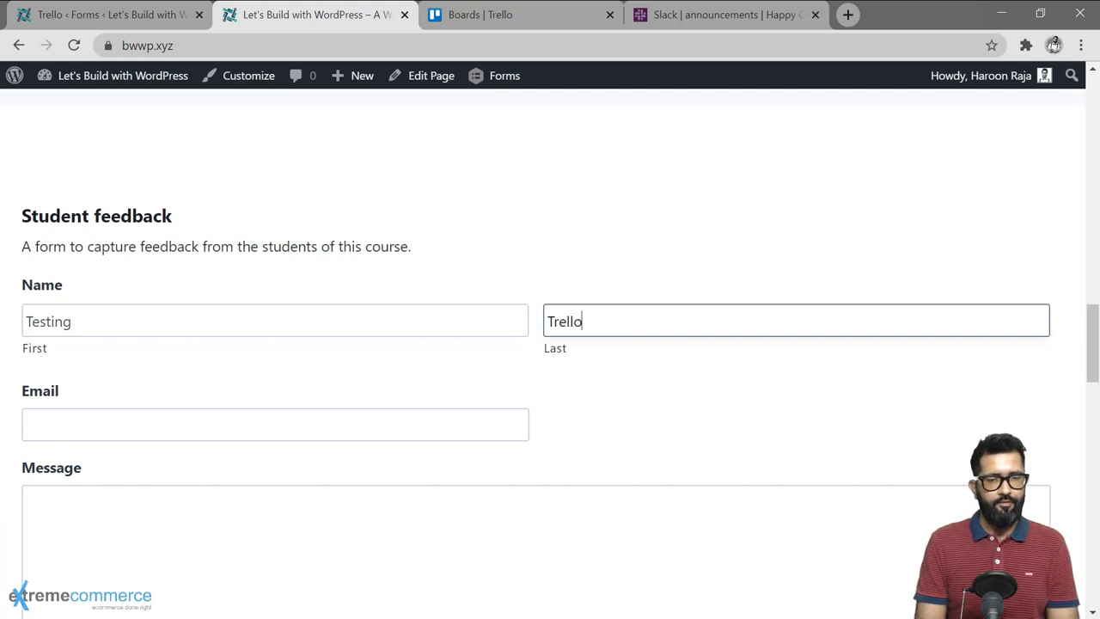
pyautogui.press('Tab')
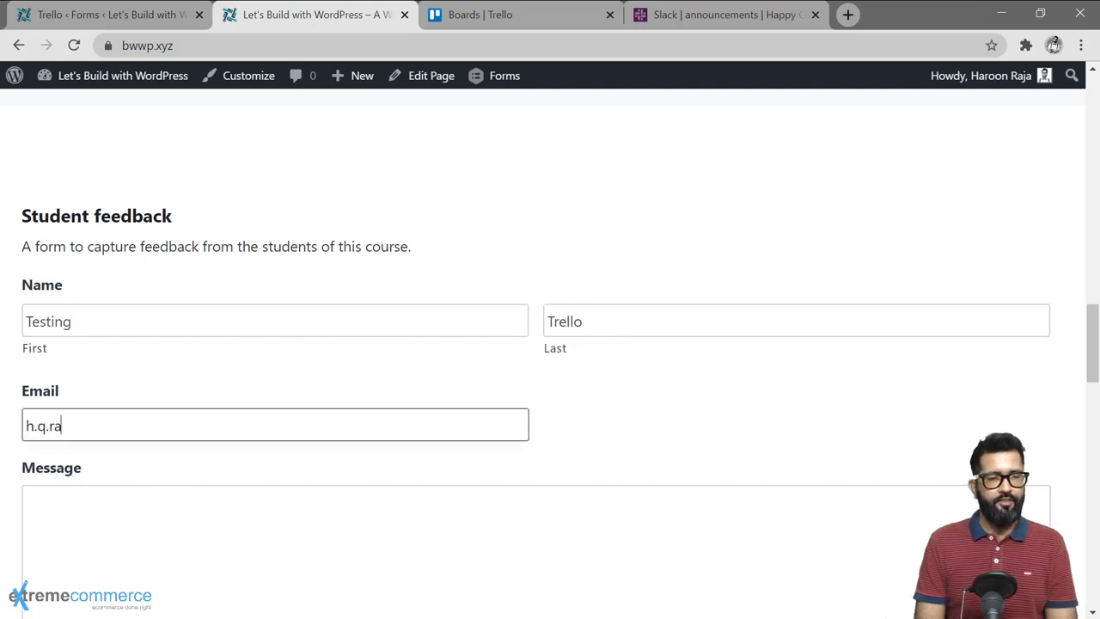
pyautogui.press('Tab')
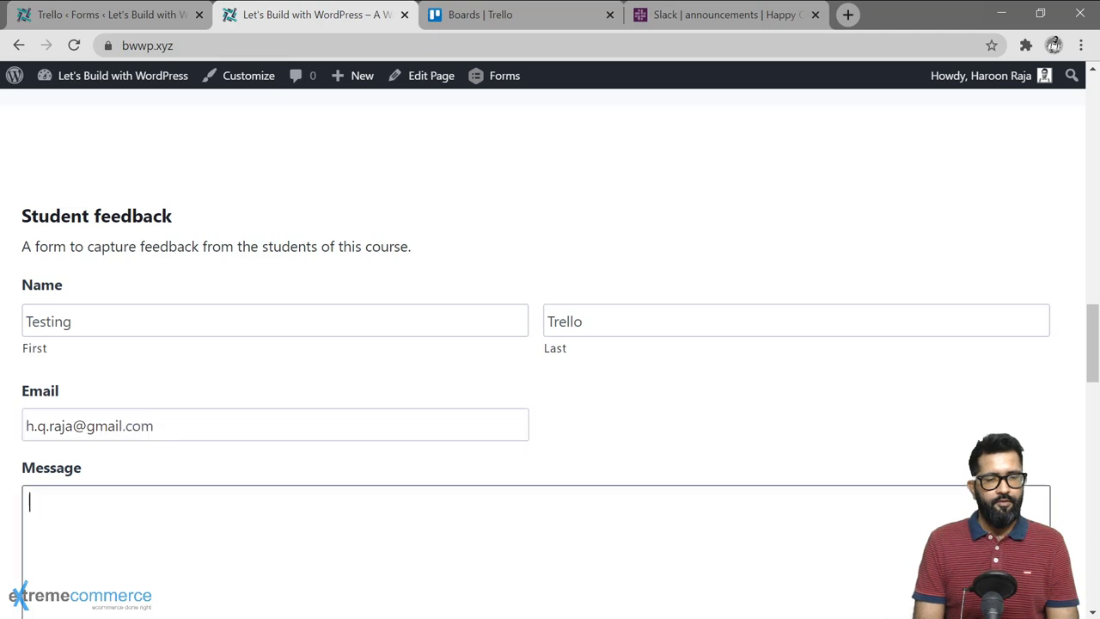
pyautogui.write('Testing ')
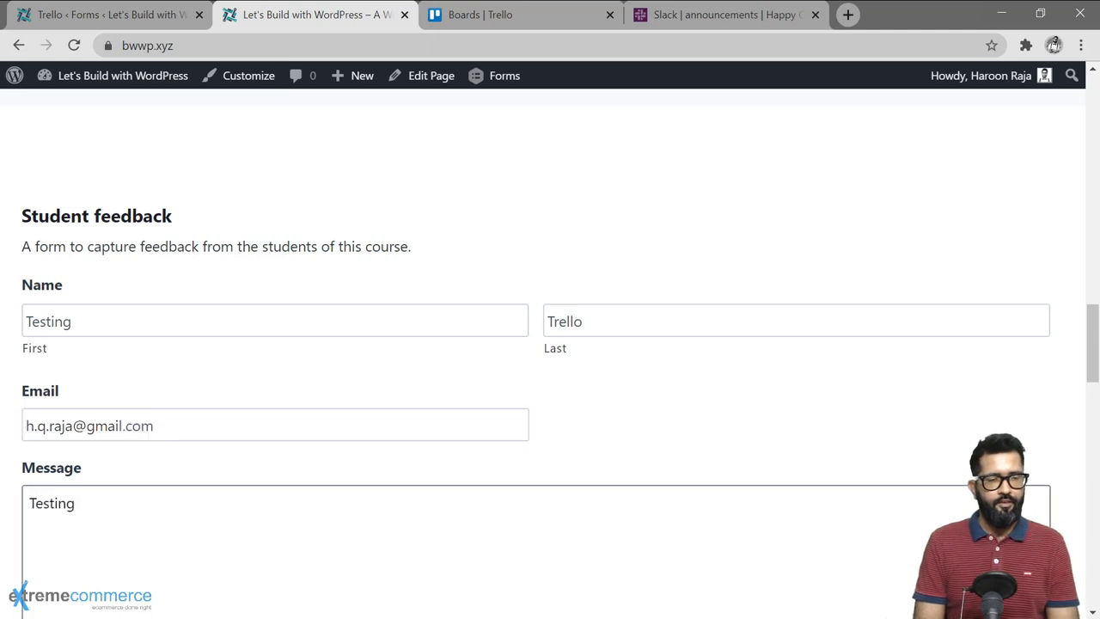
pyautogui.write('Grav')
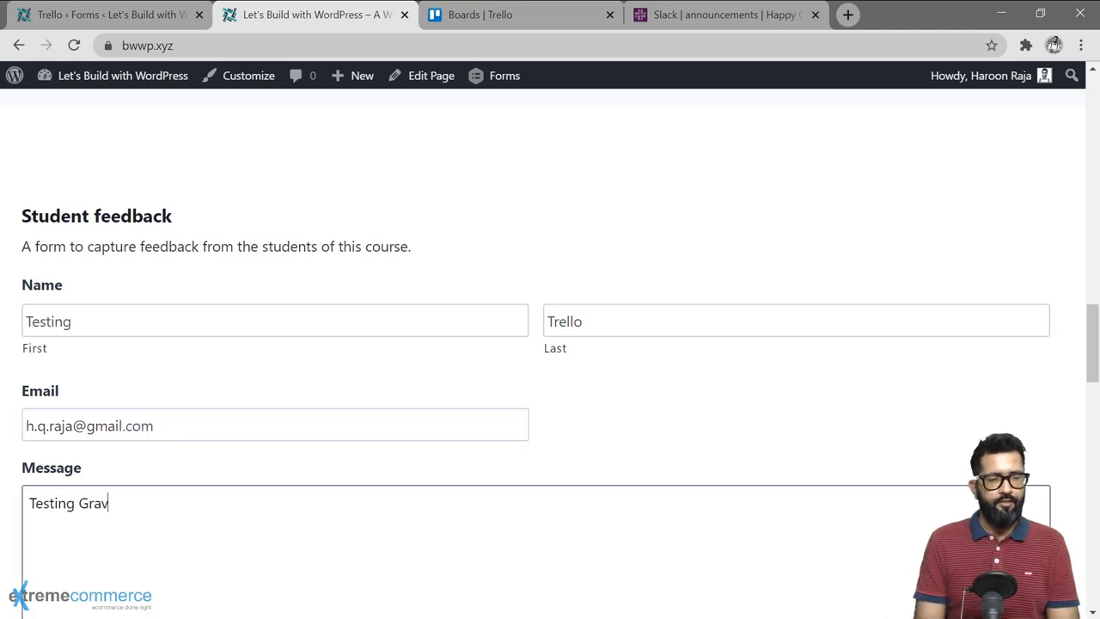
pyautogui.write('ity Forms integ')
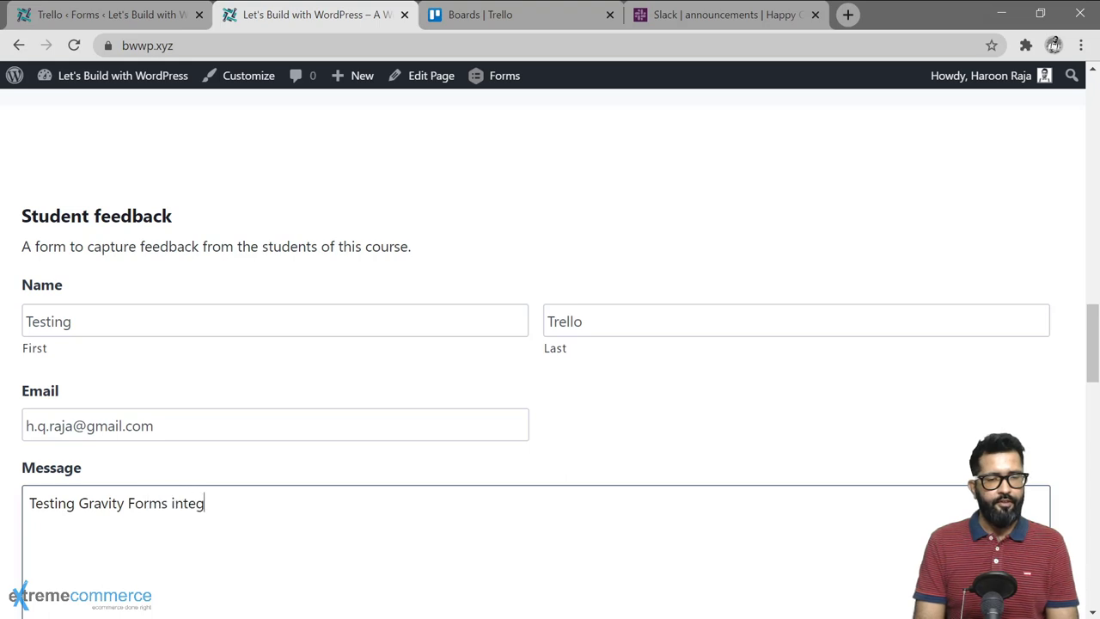
pyautogui.write('ration wi')
pyautogui.press('BackSpace')
pyautogui.press('BackSpace')
pyautogui.press('BackSpace')
pyautogui.write('with ')
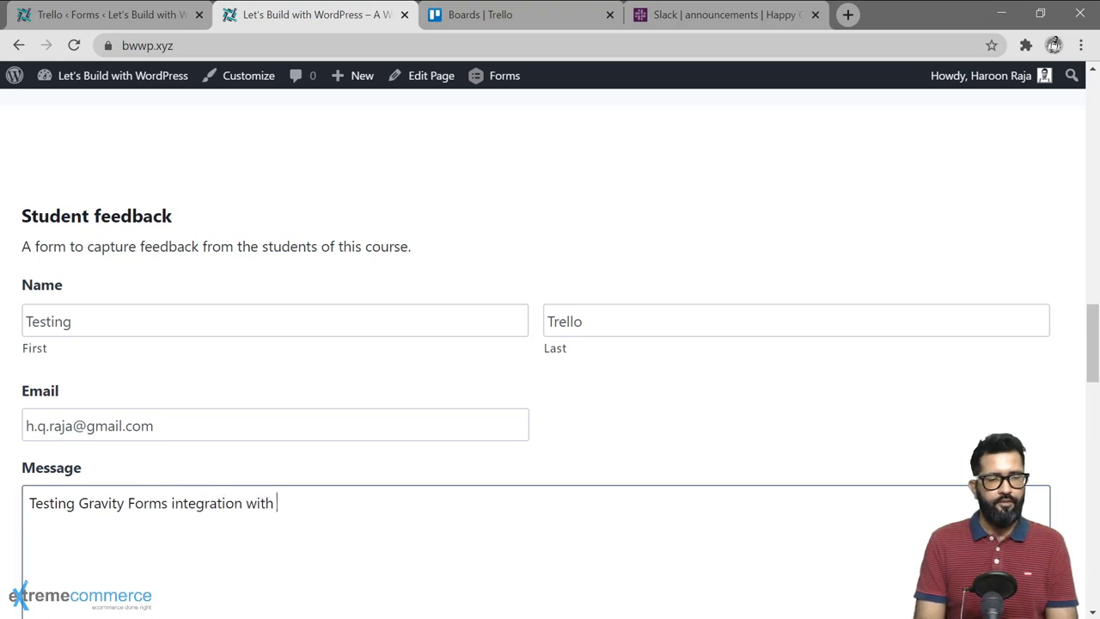
pyautogui.write('Trello')
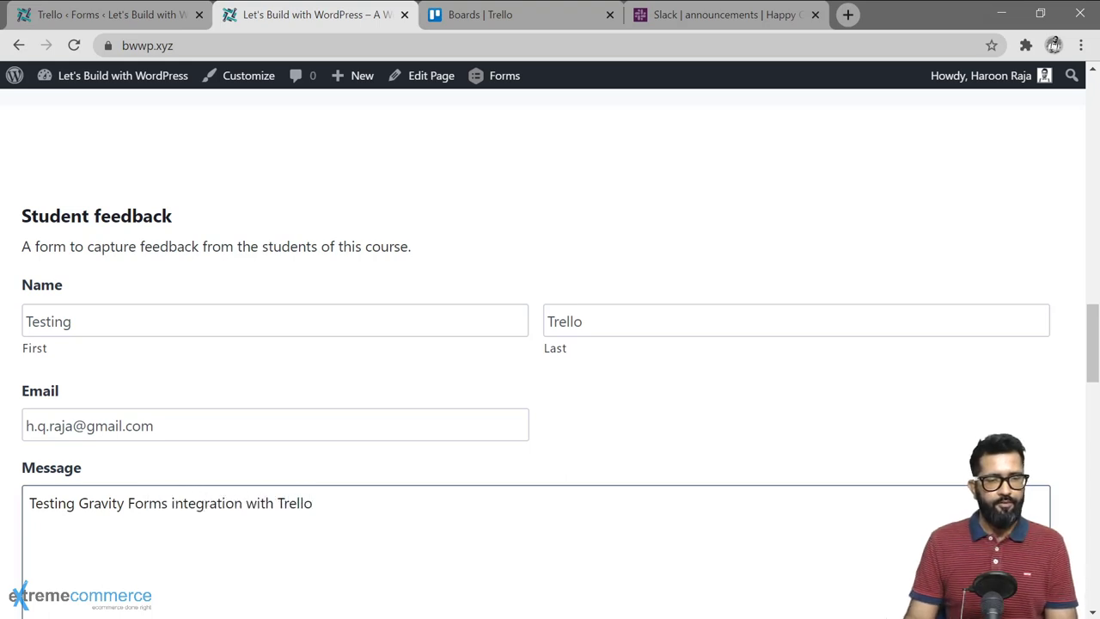
# Step: Submit the test feedback entry and go to Trello's Boards page
pyautogui.scroll(-3, 68, 424)
pyautogui.click(69, 424)
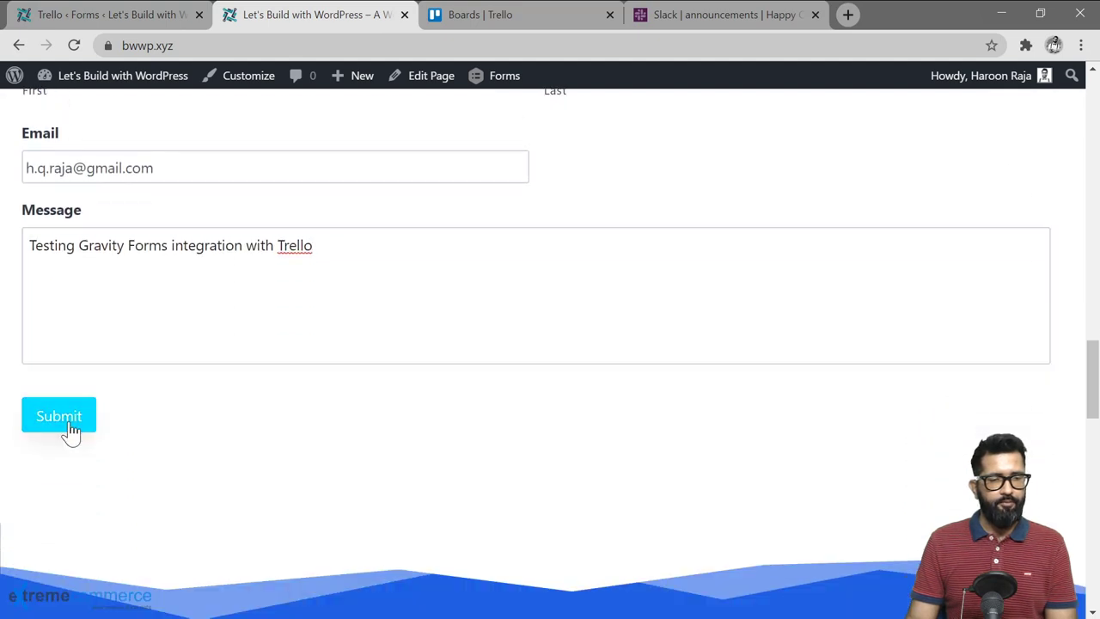
pyautogui.click(481, 14)
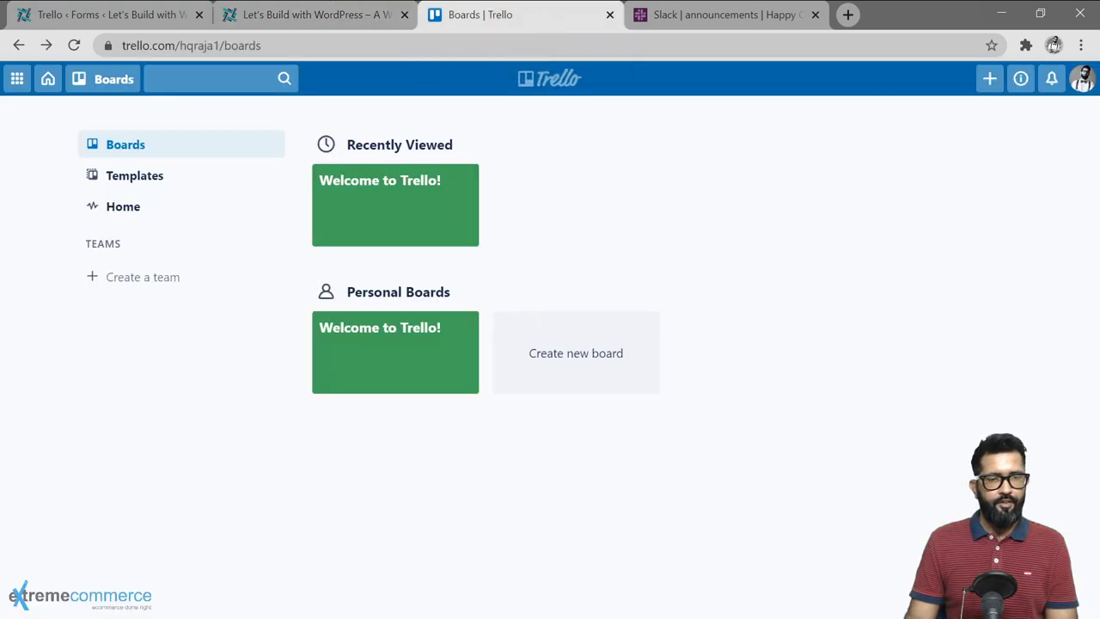
# Step: Inspect the 'New feedback from Testing' card on the Welcome to Trello! board, then return to WordPress
pyautogui.click(395, 206)
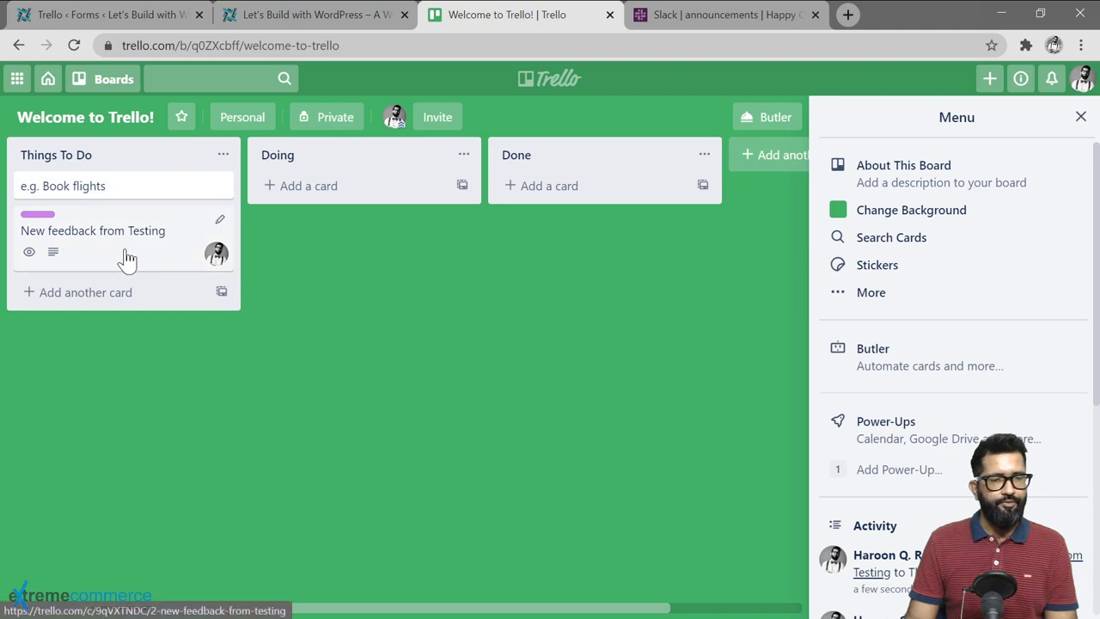
pyautogui.click(142, 247)
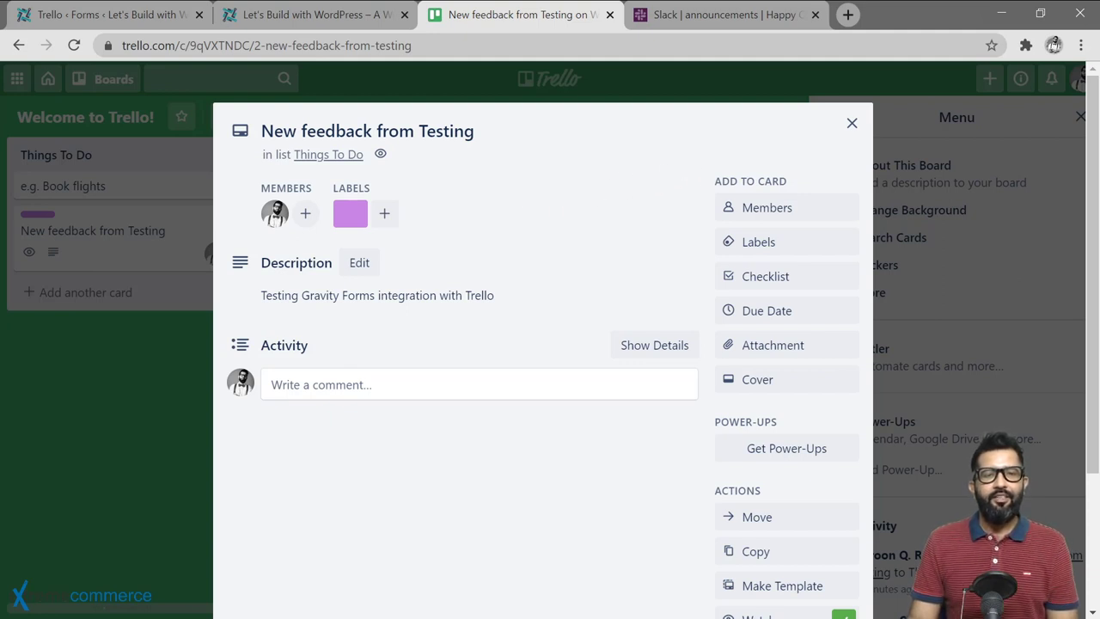
pyautogui.click(851, 124)
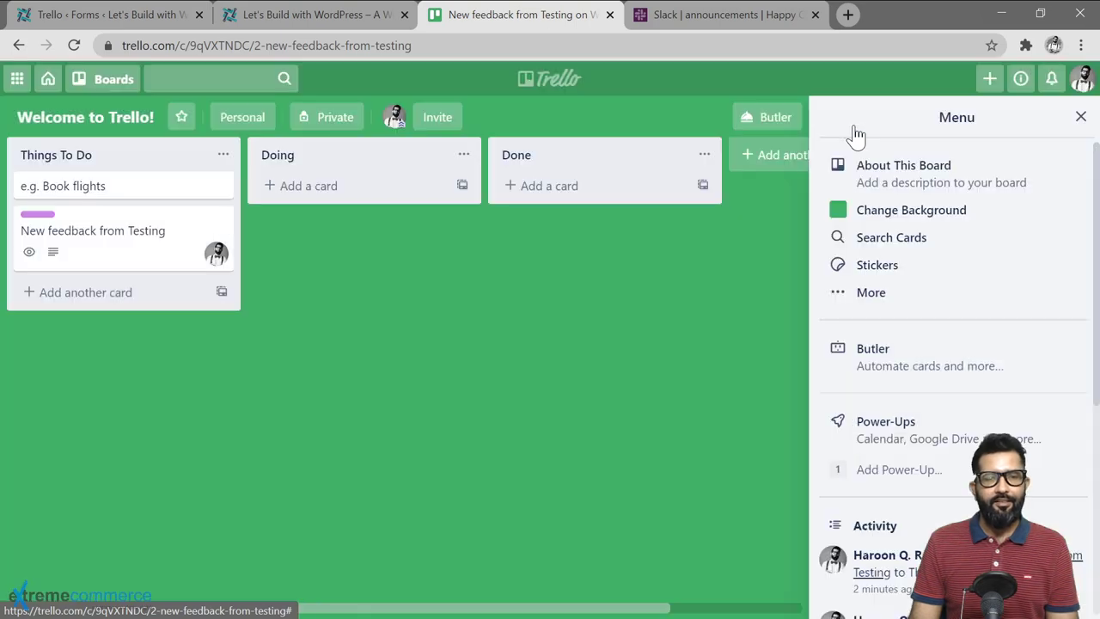
pyautogui.click(117, 15)
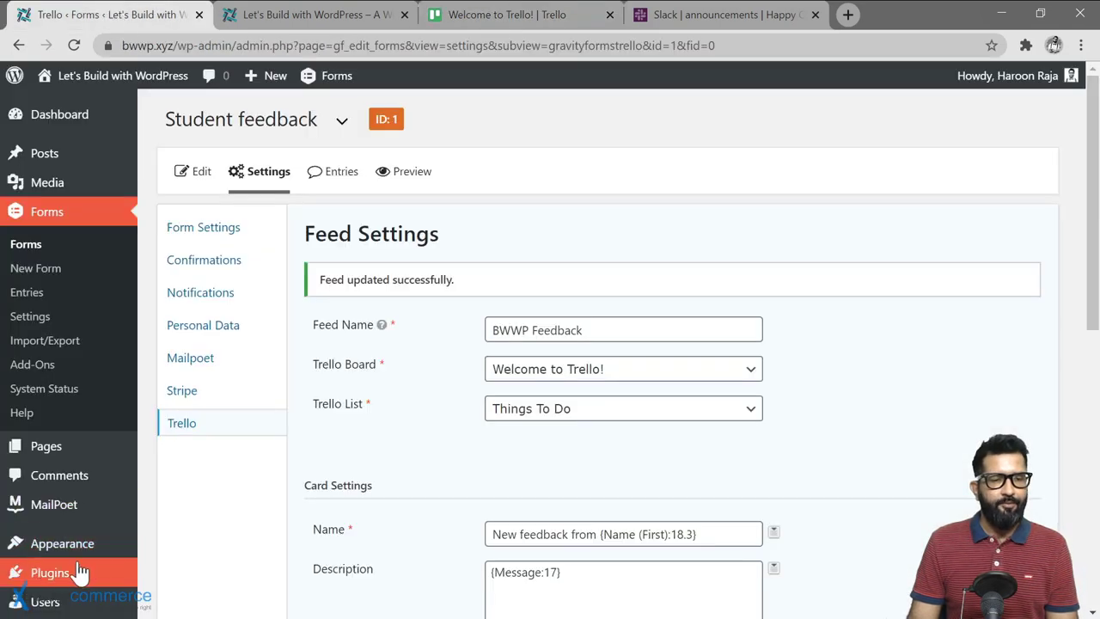
# Step: Upload and install gravityformsslack_1.11.zip through Plugins > Add New > Upload Plugin
pyautogui.click(168, 545)
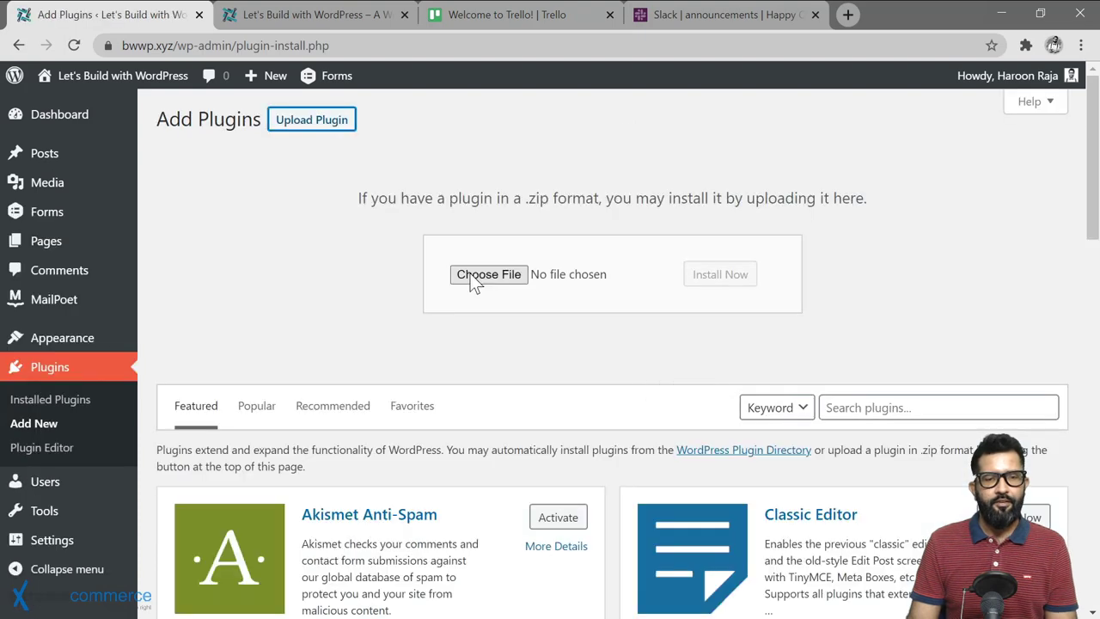
pyautogui.click(474, 277)
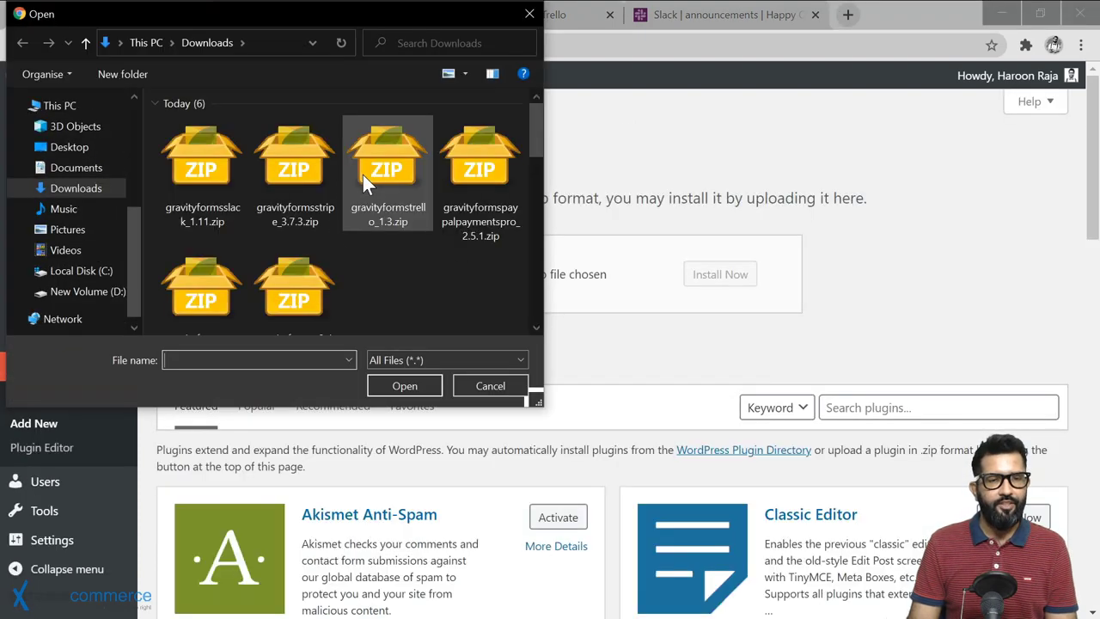
pyautogui.doubleClick(362, 176)
pyautogui.click(735, 283)
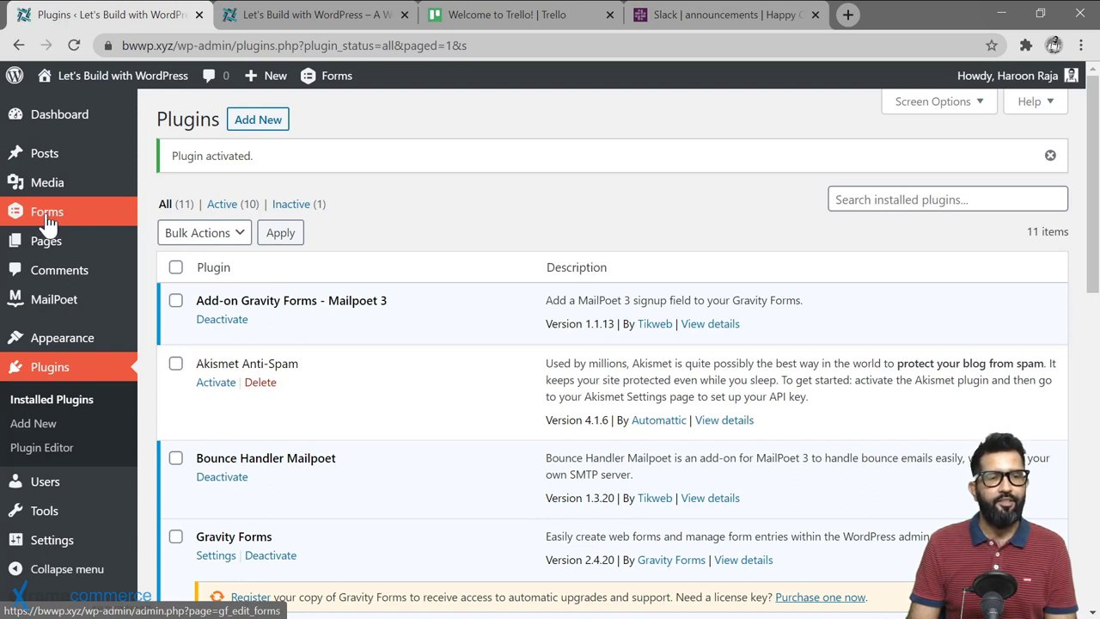
# Step: Go from the Student feedback form's Slack settings to the Slack add-on's general settings page
pyautogui.click(48, 215)
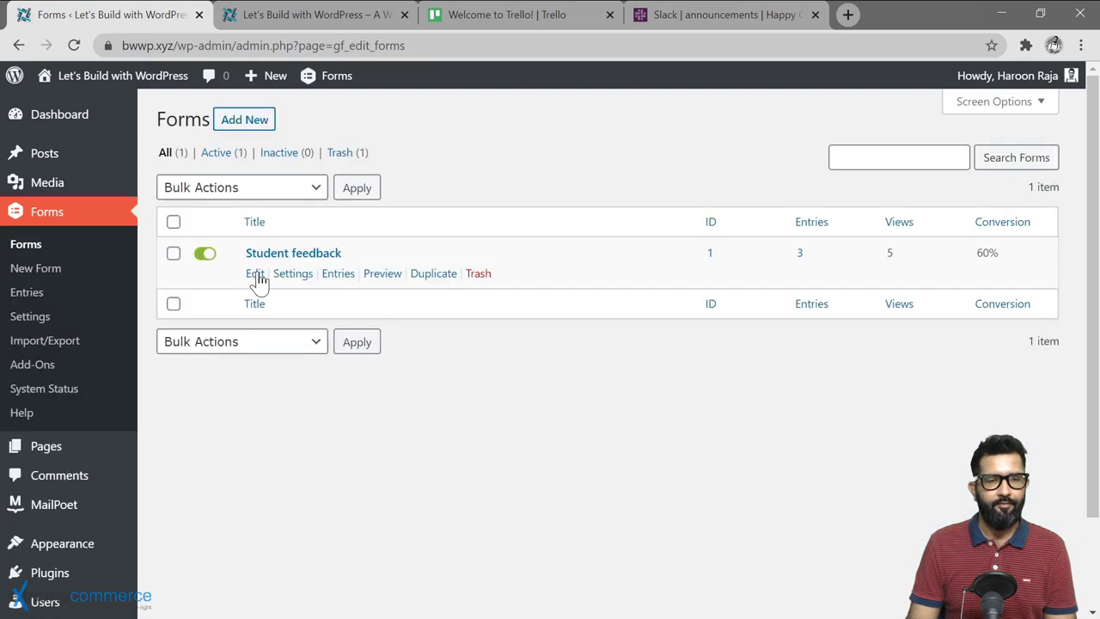
pyautogui.click(255, 273)
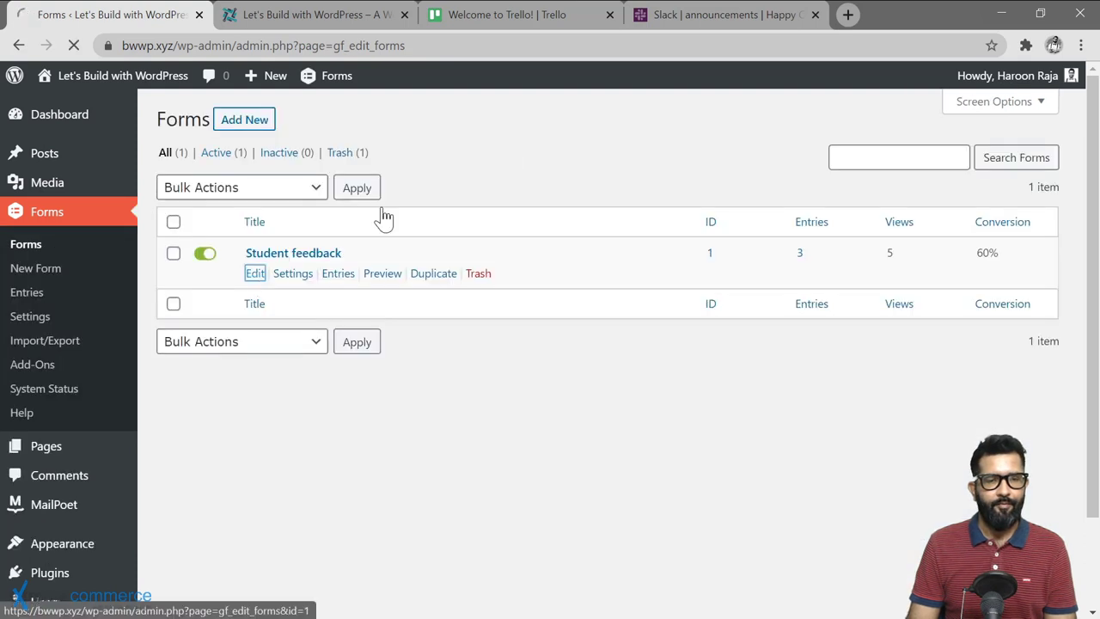
pyautogui.moveTo(263, 179)
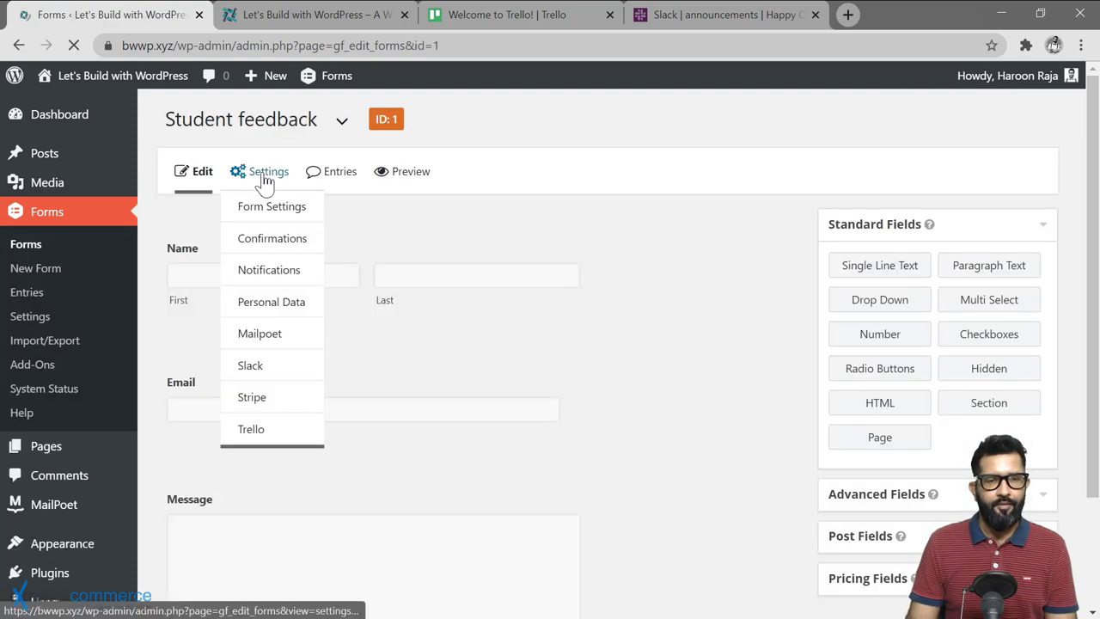
pyautogui.click(249, 368)
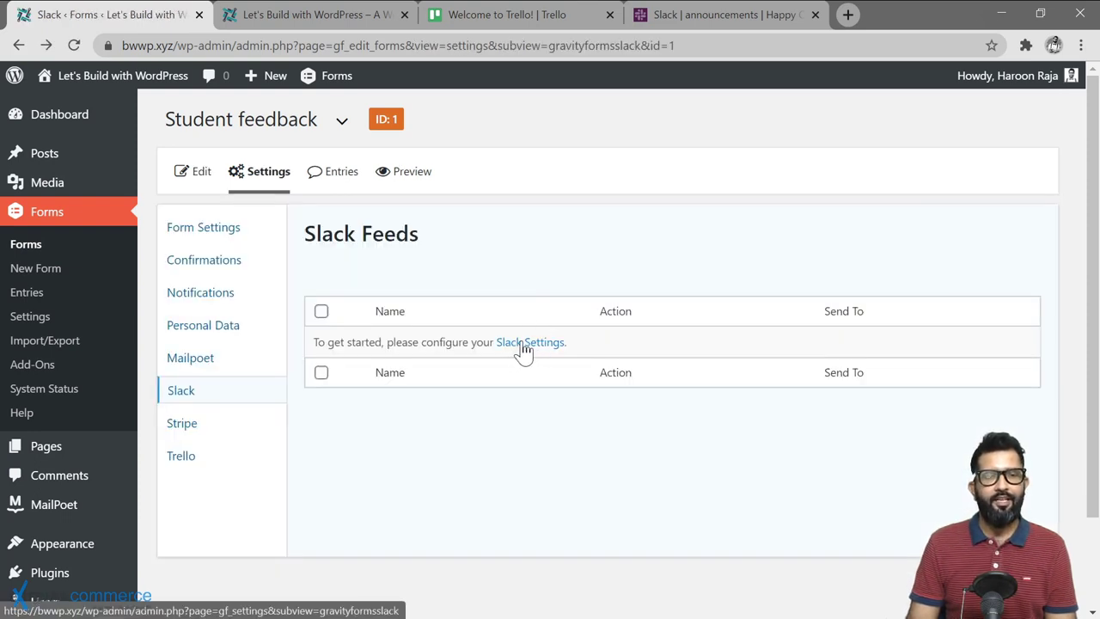
pyautogui.click(530, 345)
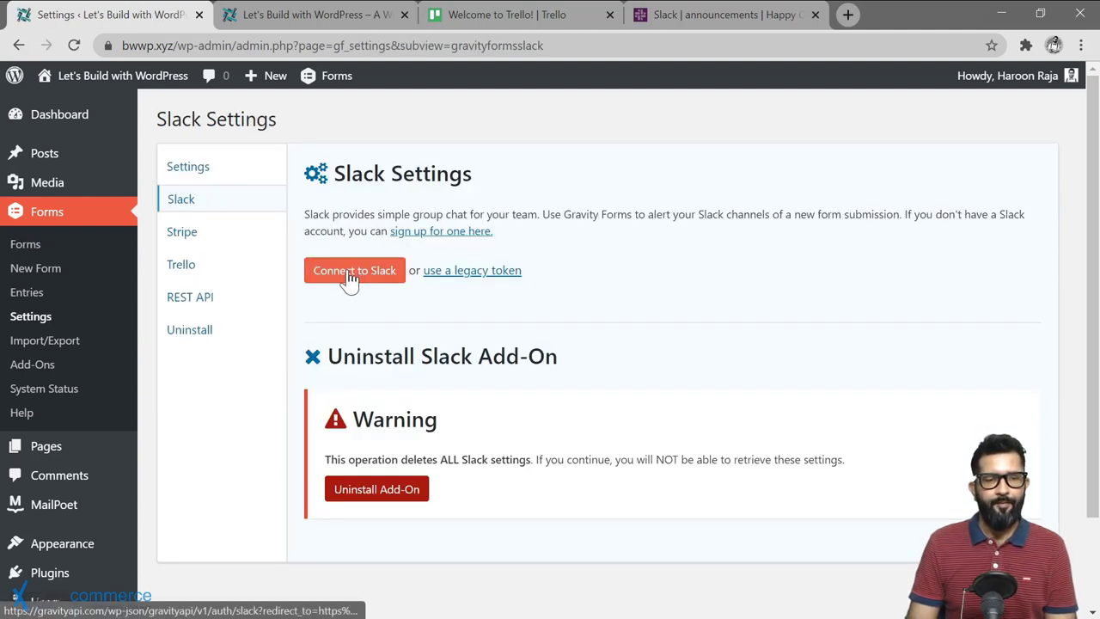
# Step: Connect Gravity Forms to the Happy Cloud Slack workspace by allowing access
pyautogui.click(350, 273)
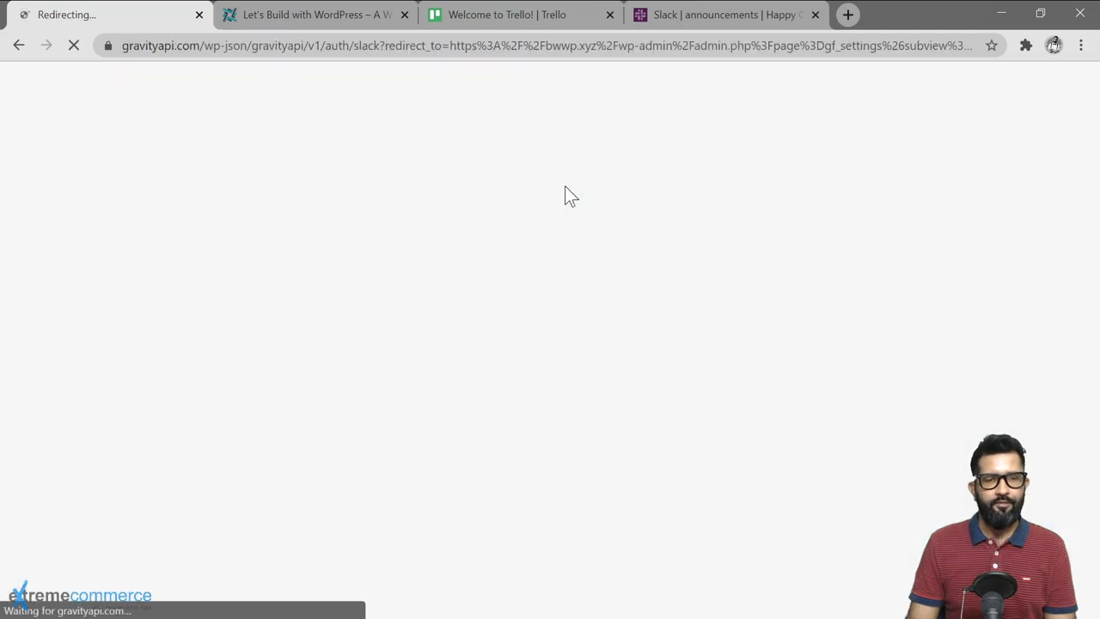
pyautogui.scroll(-2, 286, 274)
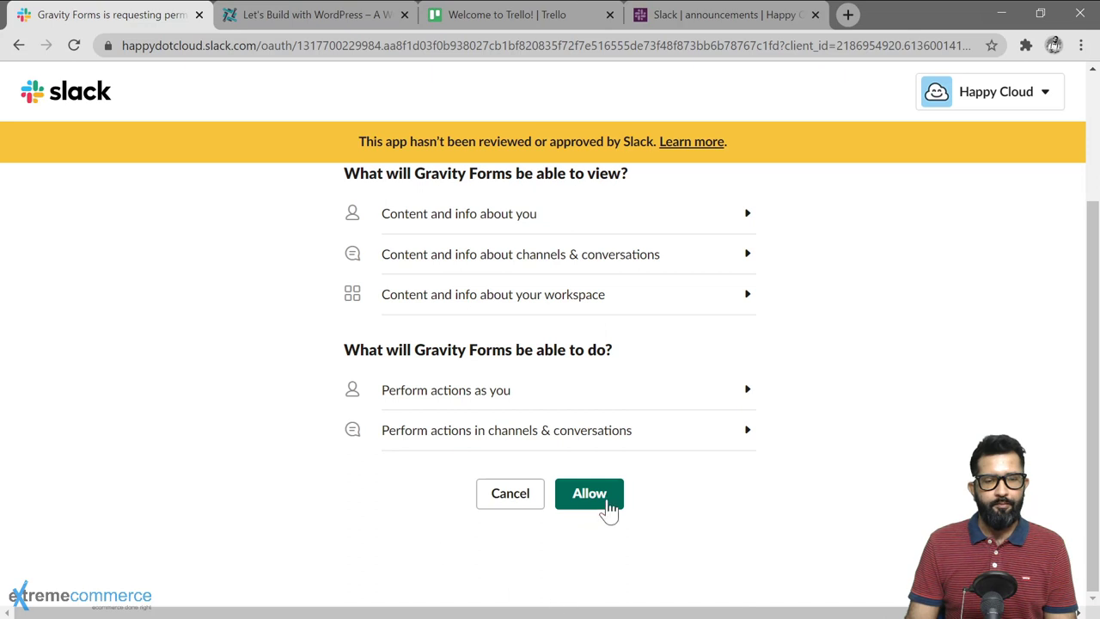
pyautogui.click(589, 494)
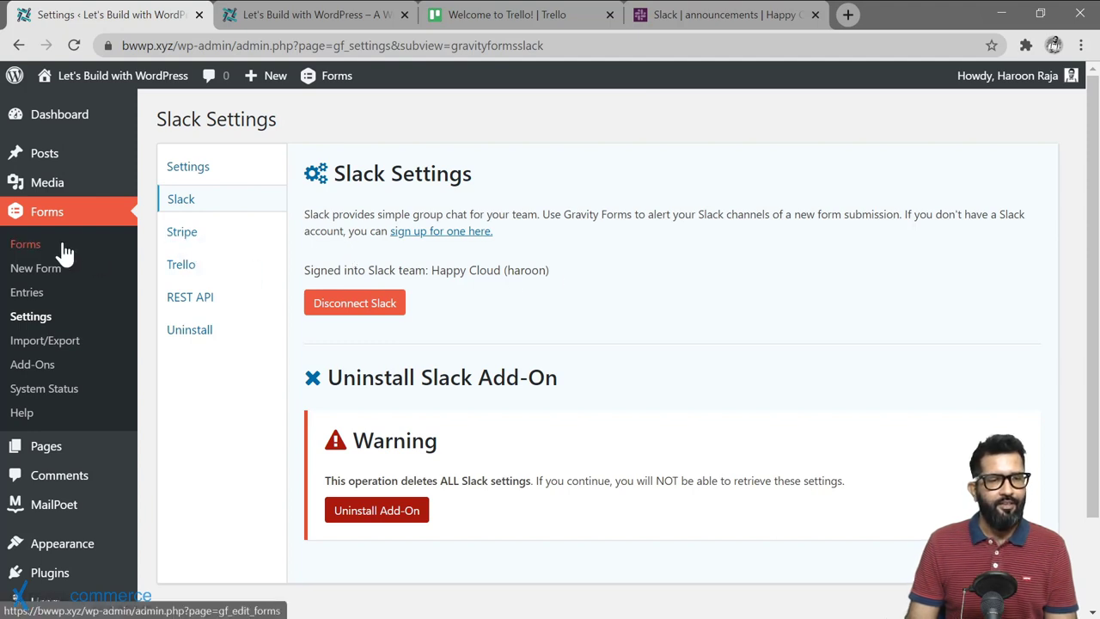
# Step: Return to the Student feedback form's Slack feeds list
pyautogui.click(26, 247)
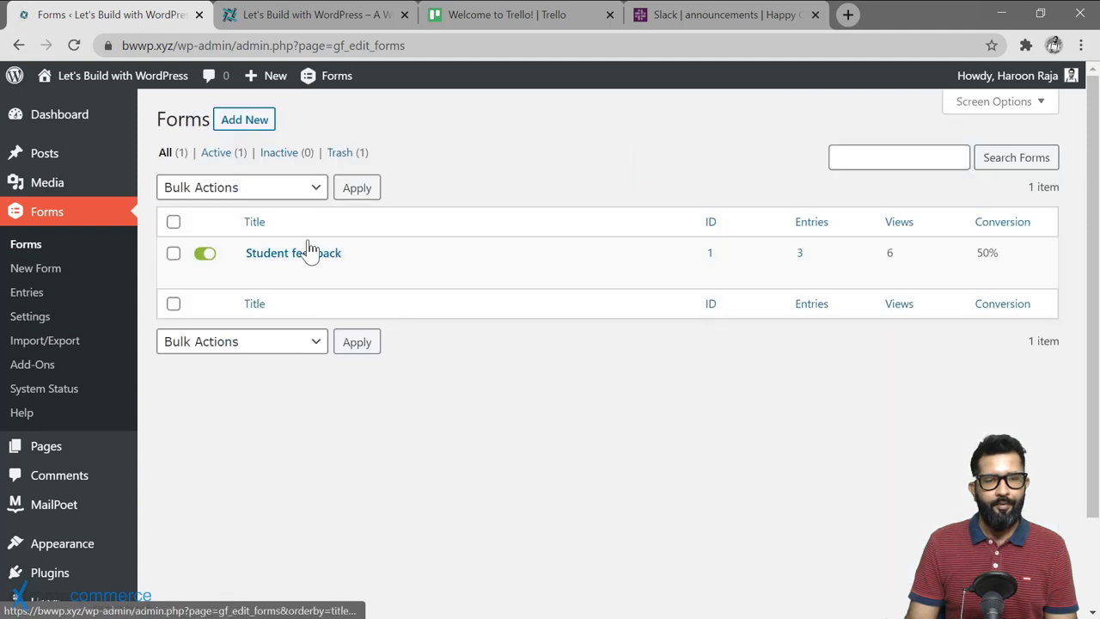
pyautogui.click(255, 273)
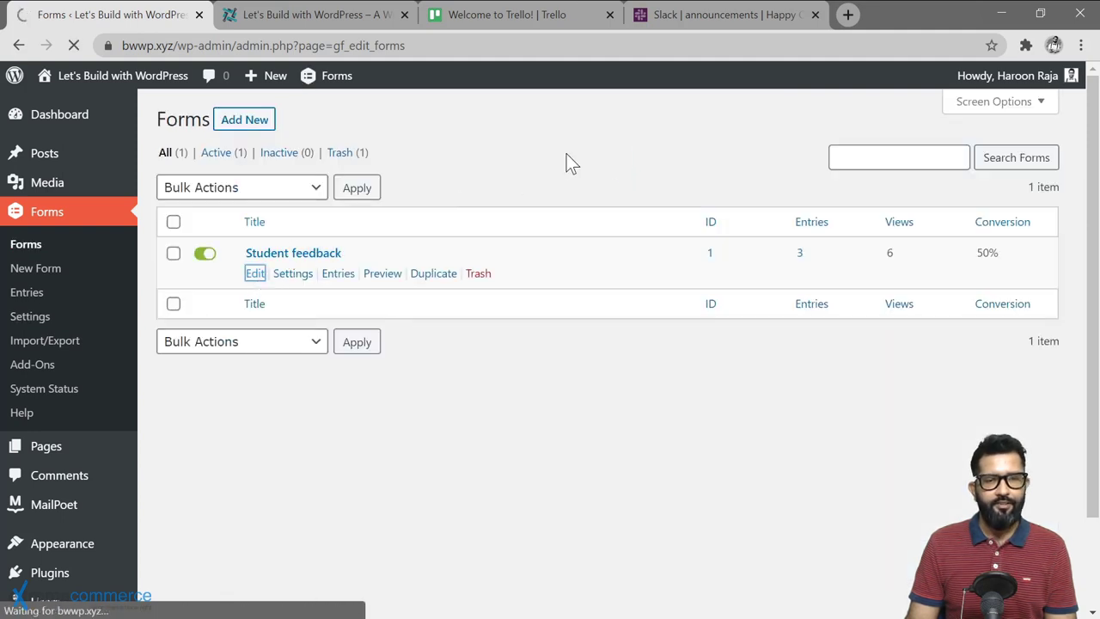
pyautogui.moveTo(267, 173)
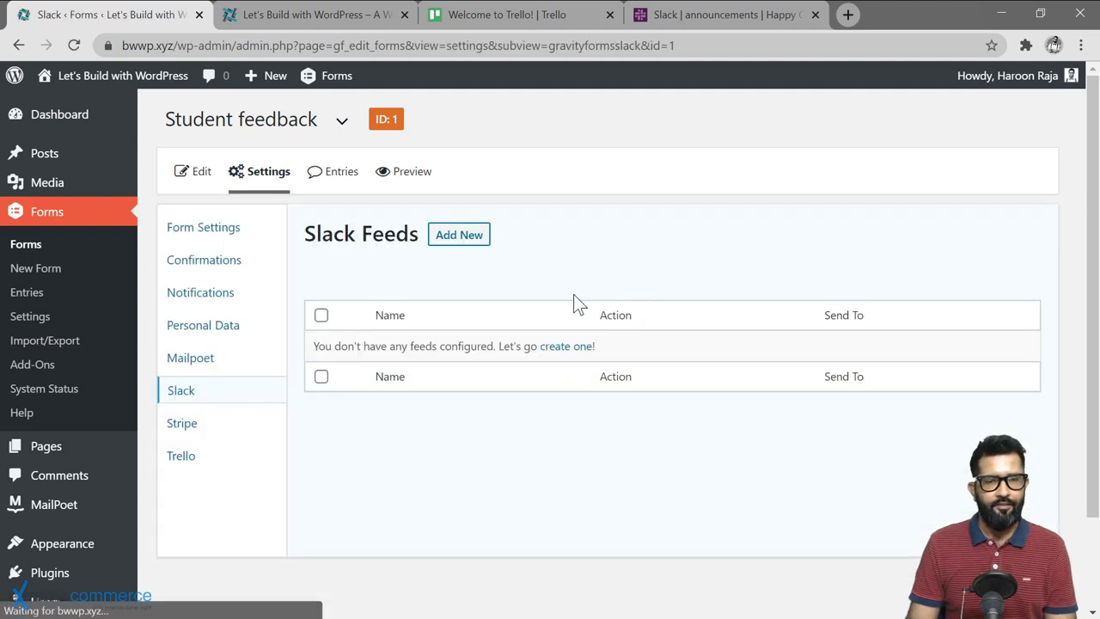
# Step: Add a new Slack feed named 'Form submission alert' using the Send Message action
pyautogui.click(467, 245)
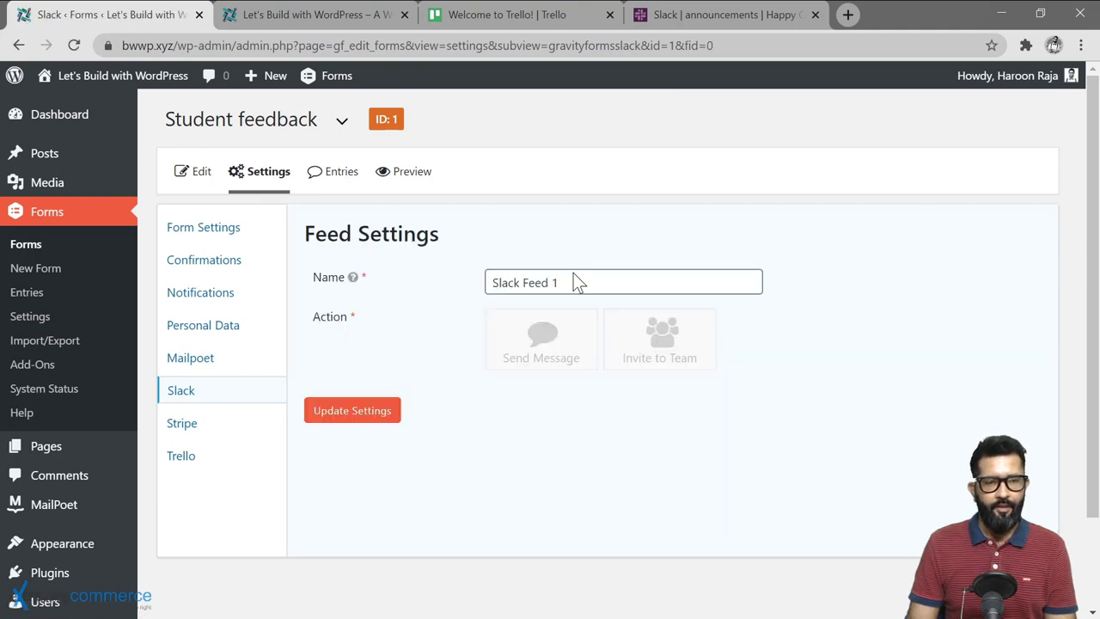
pyautogui.moveTo(559, 283); pyautogui.dragTo(462, 284)
pyautogui.write('F')
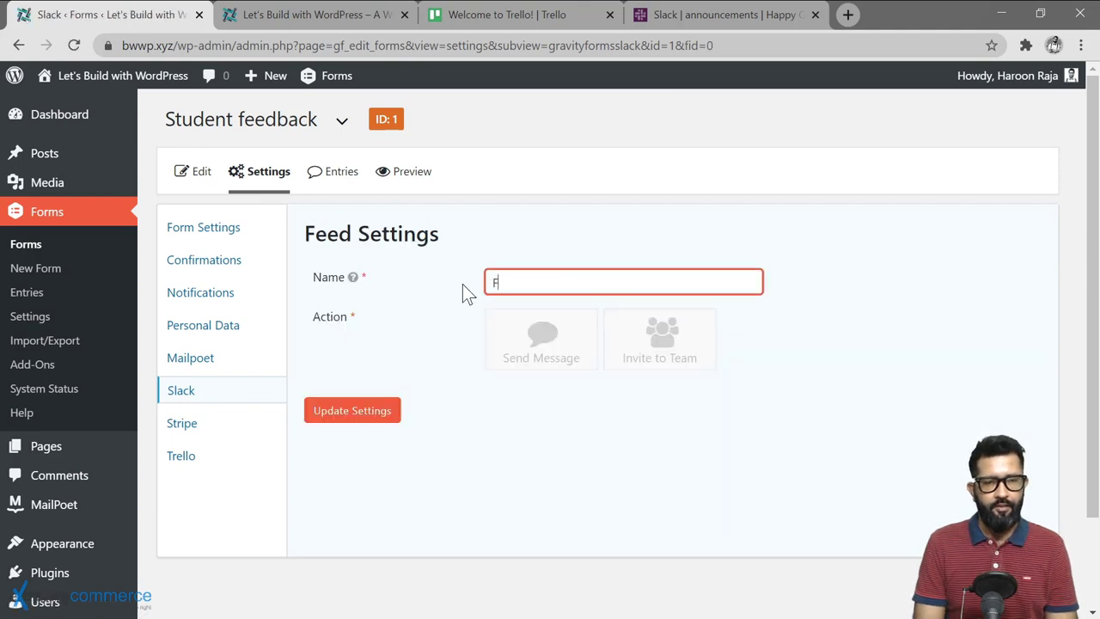
pyautogui.write('orm submissio')
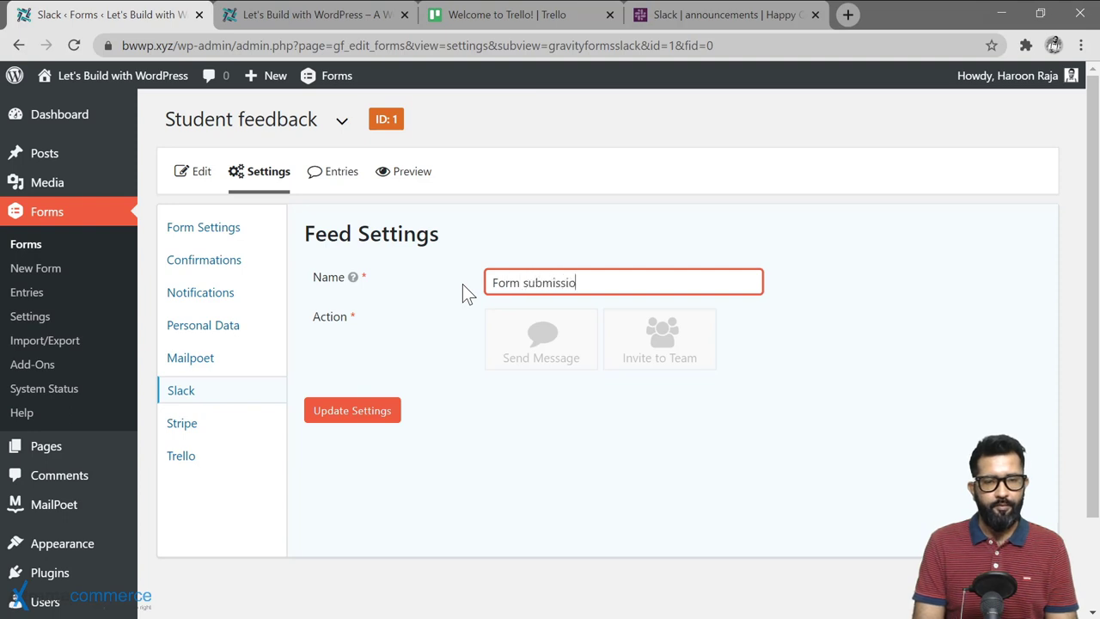
pyautogui.write('n alert')
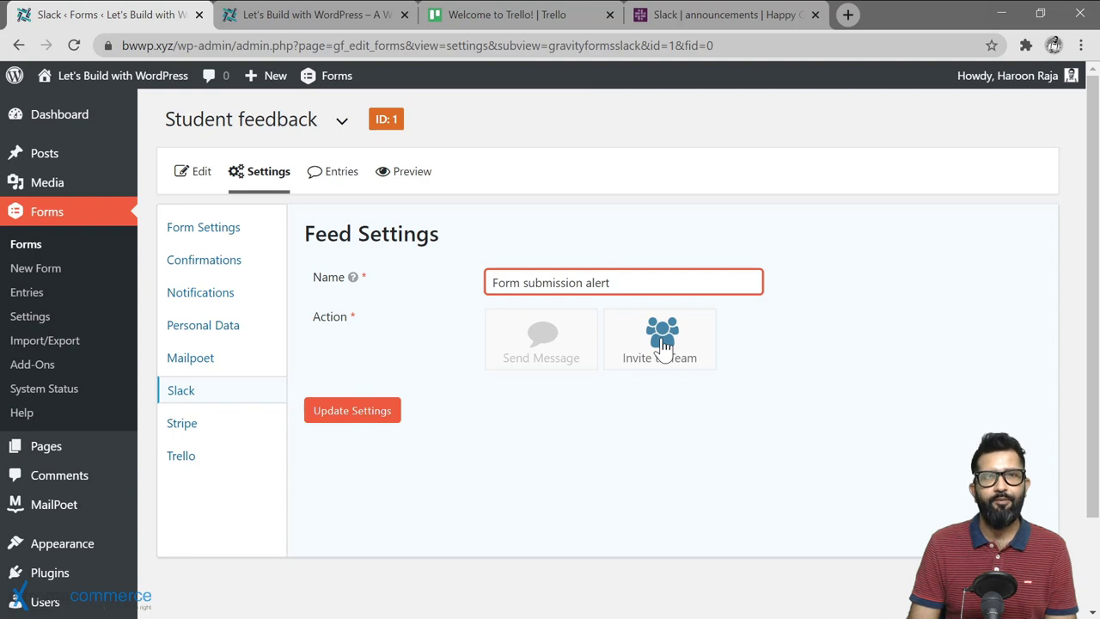
pyautogui.click(542, 342)
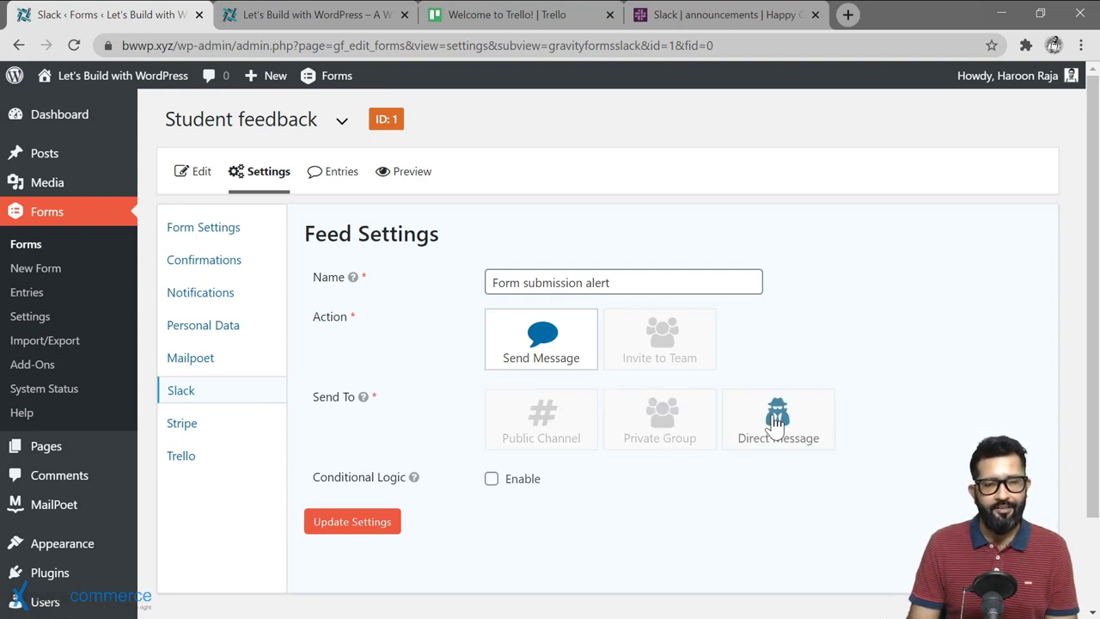
# Step: Send the Slack message to the public announcements channel
pyautogui.click(543, 423)
pyautogui.scroll(-3, 643, 226)
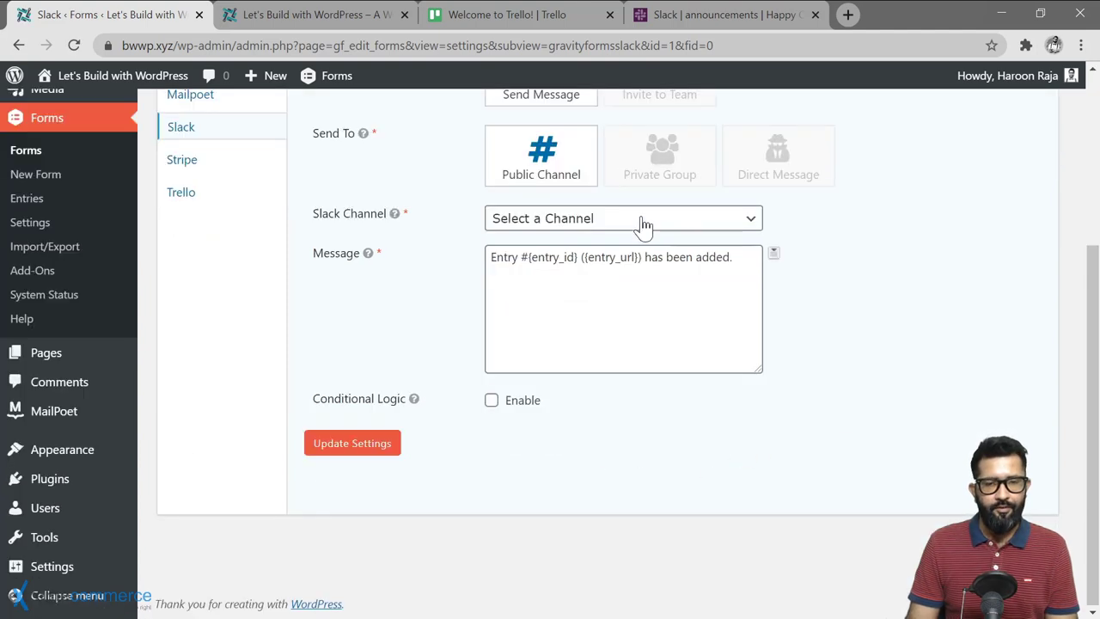
pyautogui.click(642, 220)
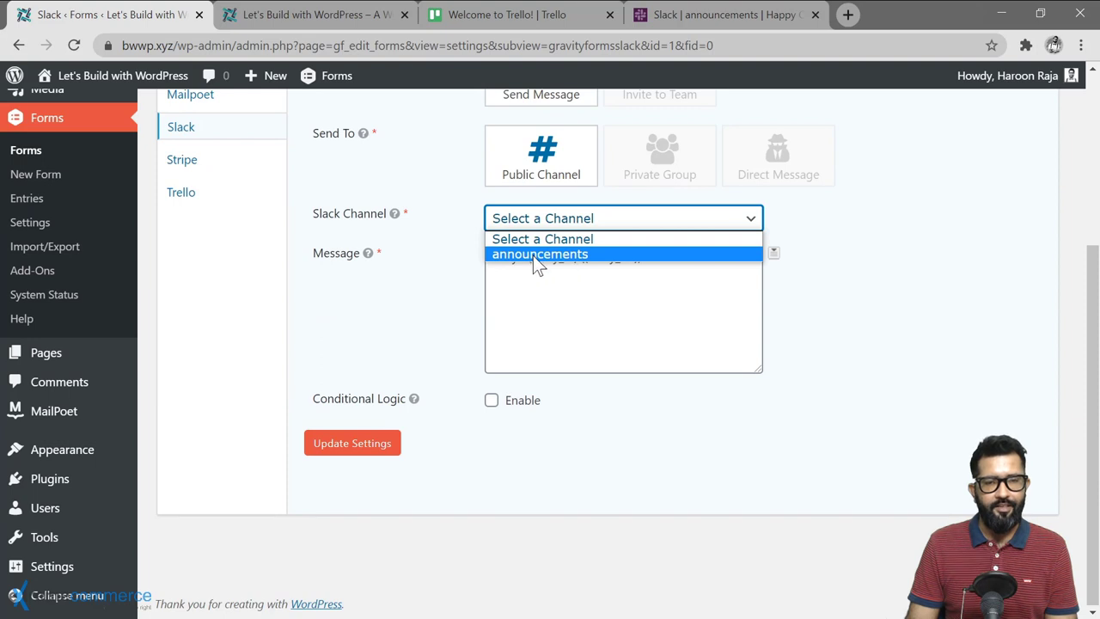
pyautogui.click(598, 255)
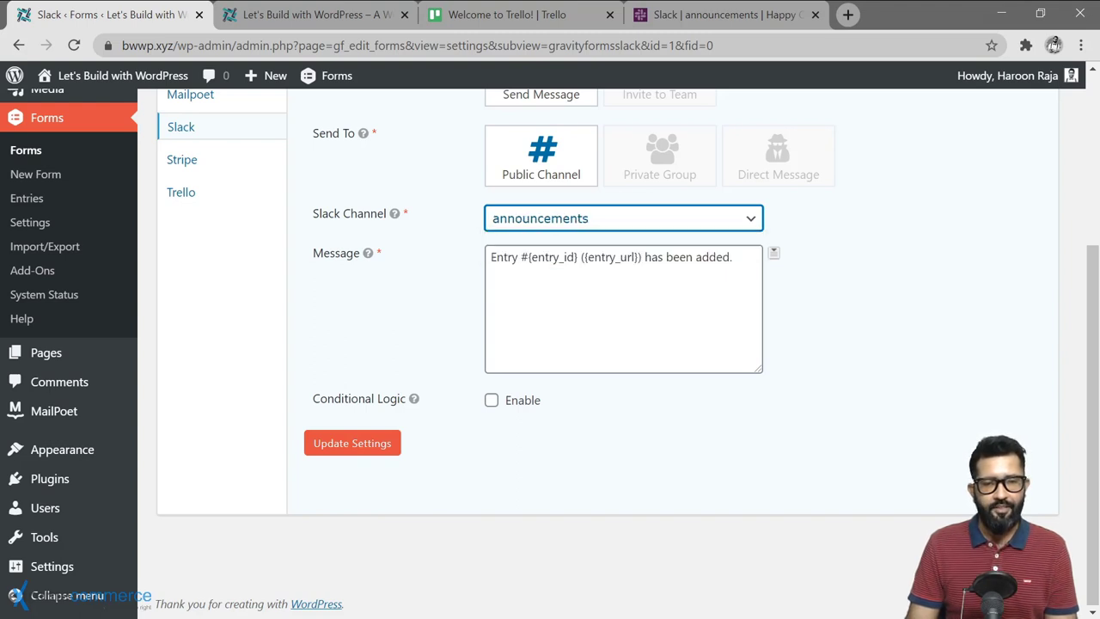
# Step: Replace the message's opening 'Entry' with 'New feedback from website by'
pyautogui.click(732, 257)
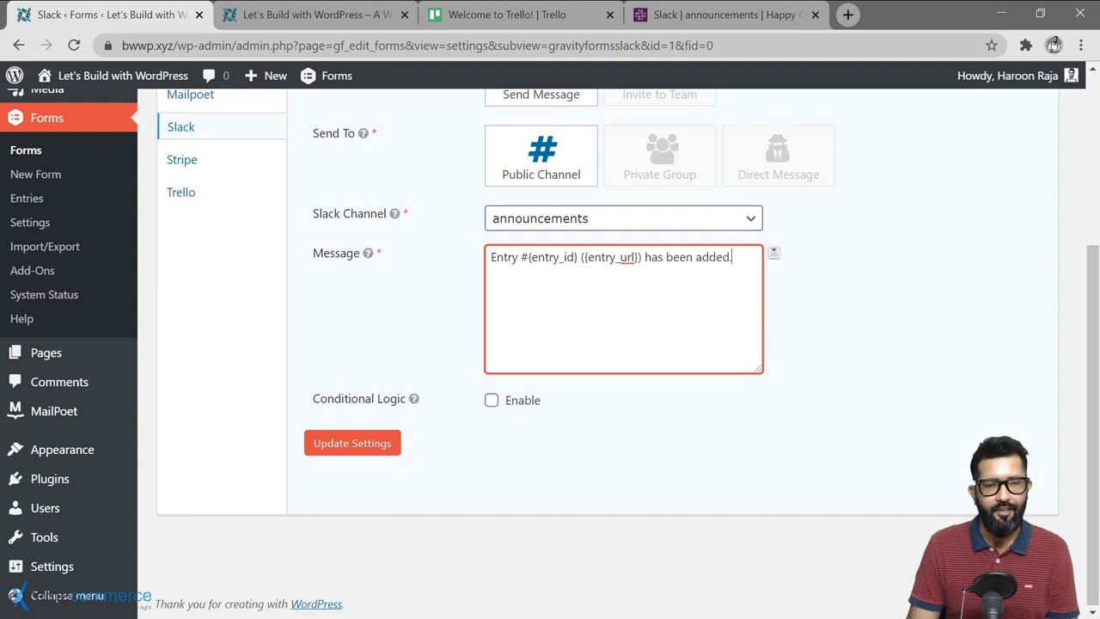
pyautogui.doubleClick(503, 257)
pyautogui.press('BackSpace')
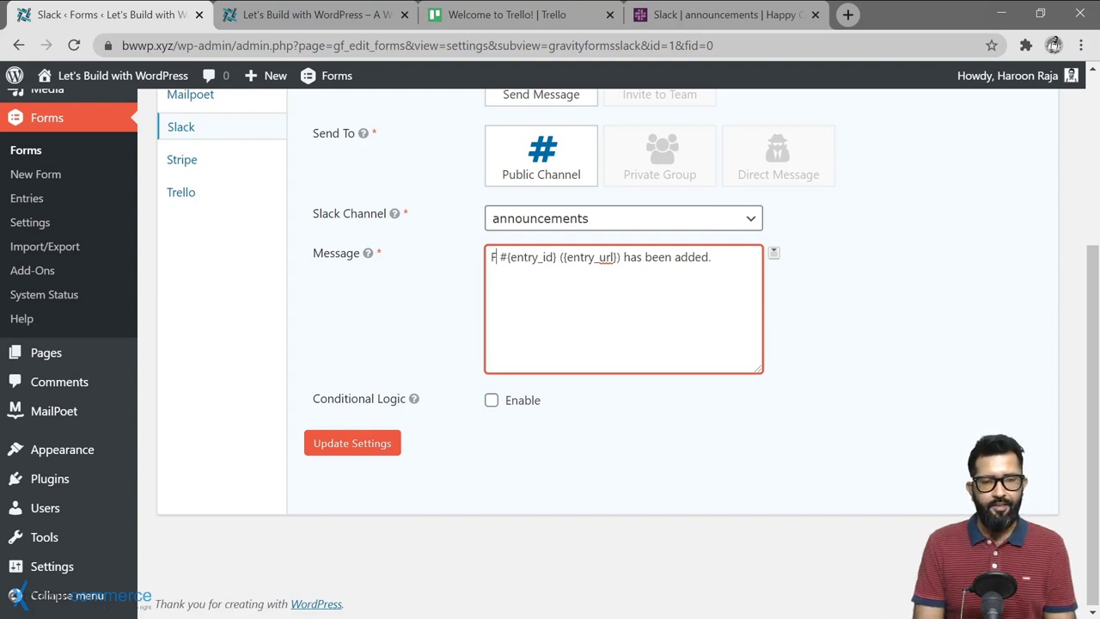
pyautogui.write('New f')
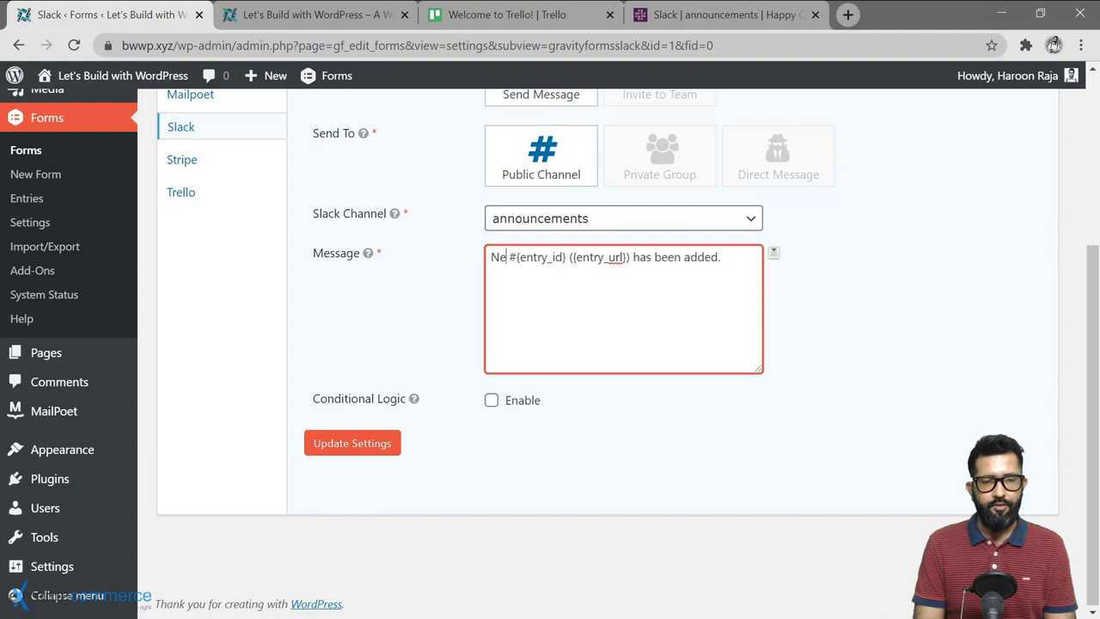
pyautogui.write('eedback')
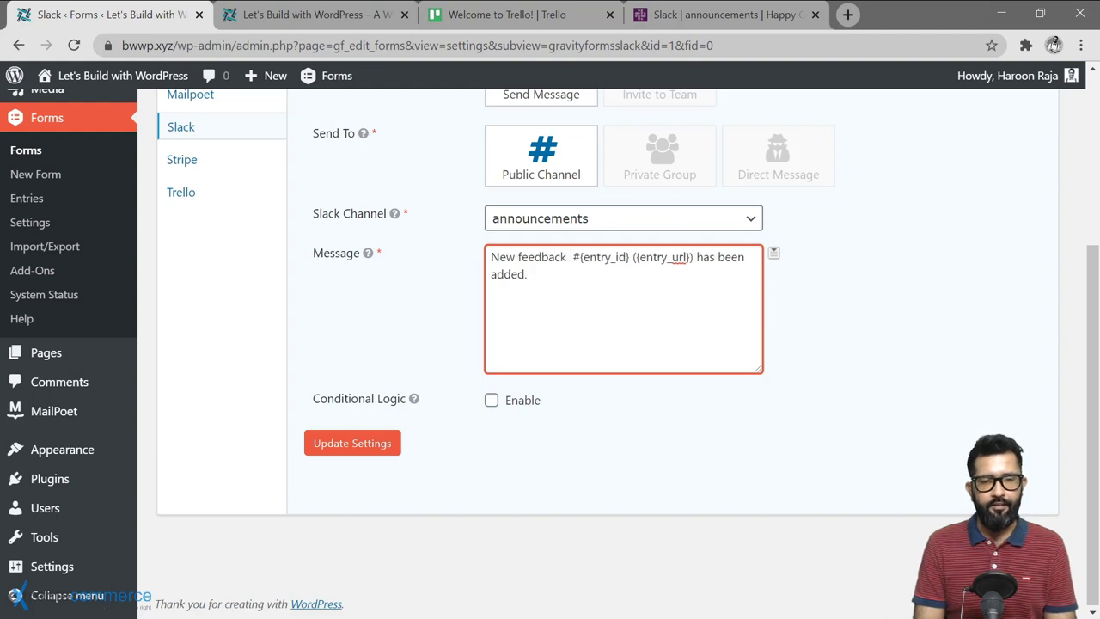
pyautogui.write(' from website')
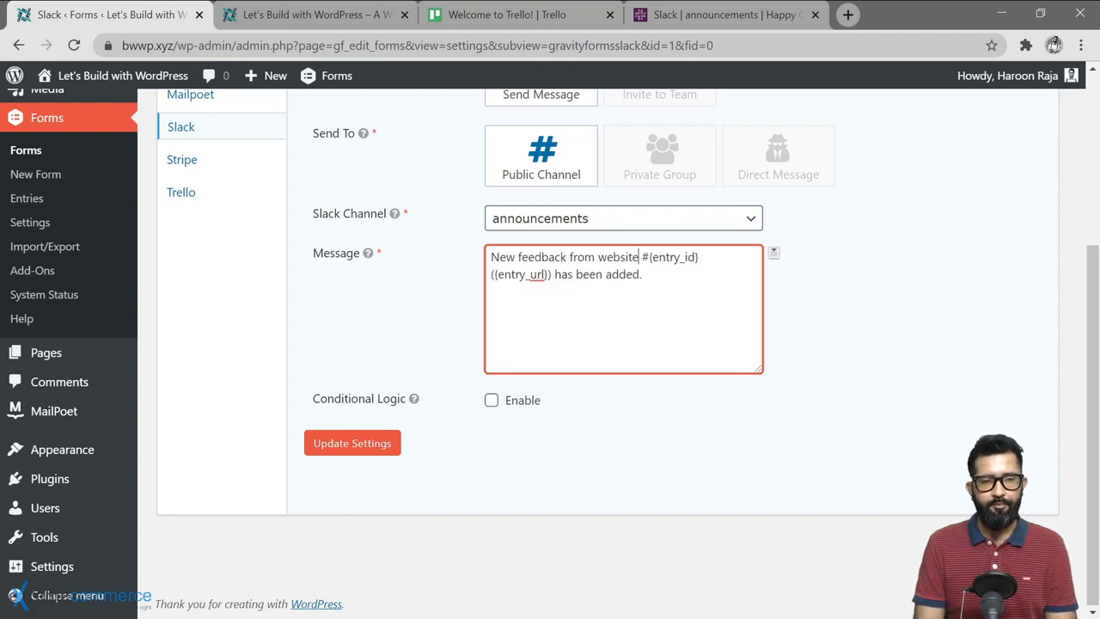
pyautogui.write(' by')
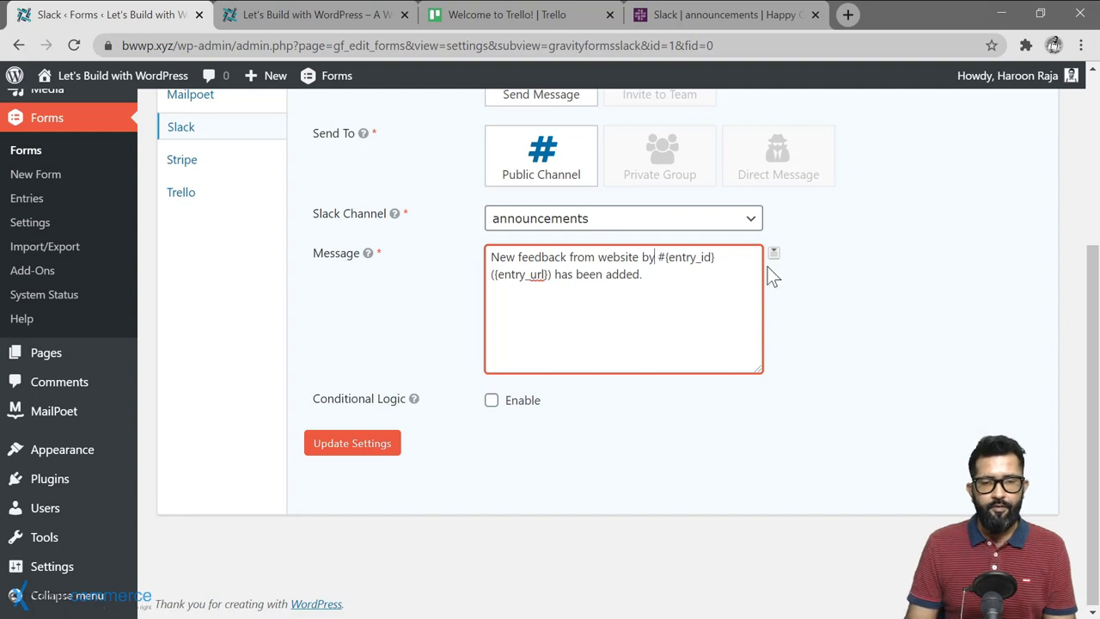
# Step: Insert the first name, last name, Email and Message merge tags into the message
pyautogui.click(774, 256)
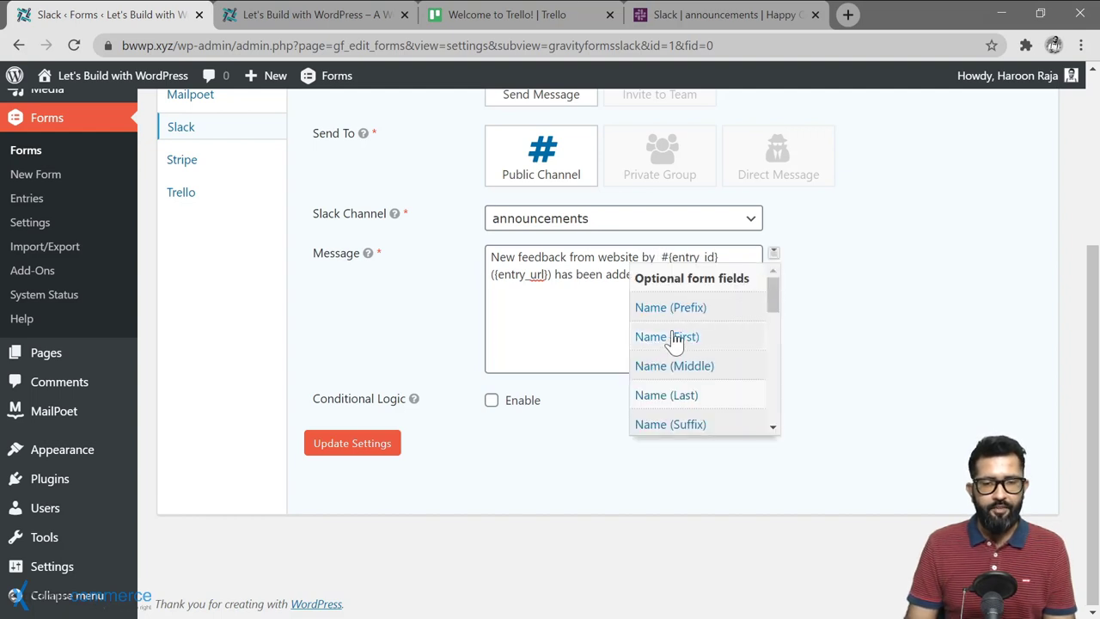
pyautogui.click(667, 337)
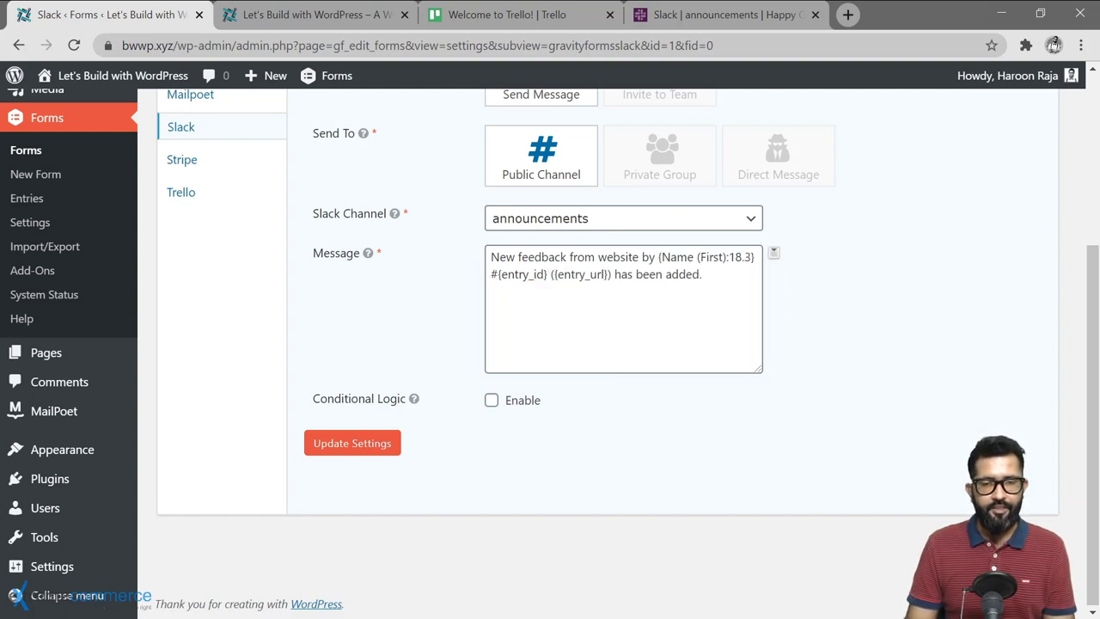
pyautogui.click(773, 256)
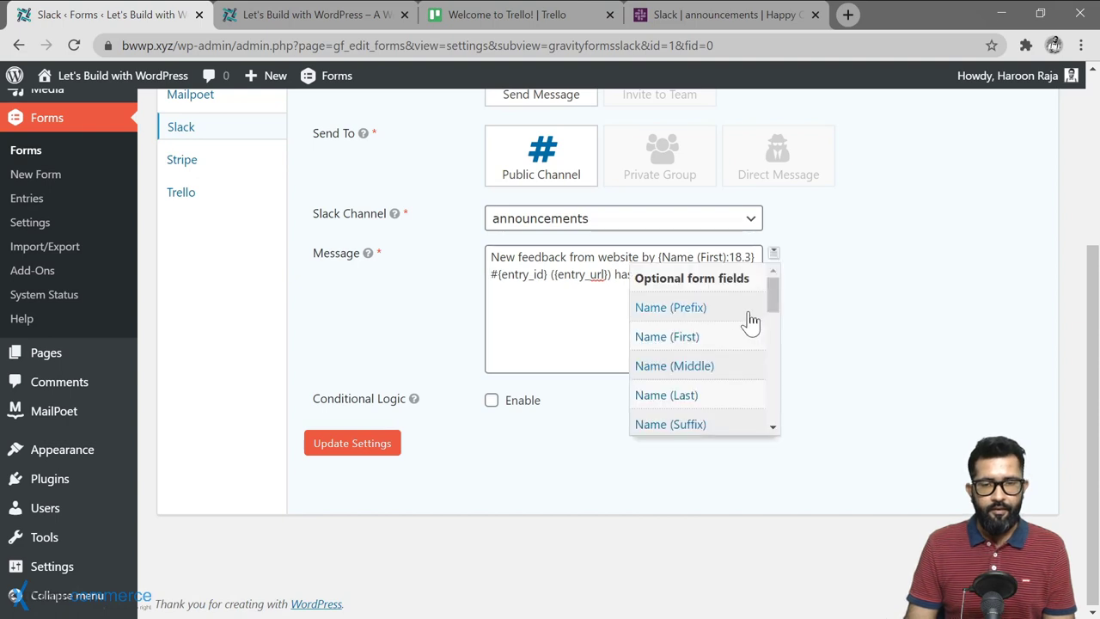
pyautogui.click(679, 397)
pyautogui.click(773, 255)
pyautogui.scroll(-1, 682, 373)
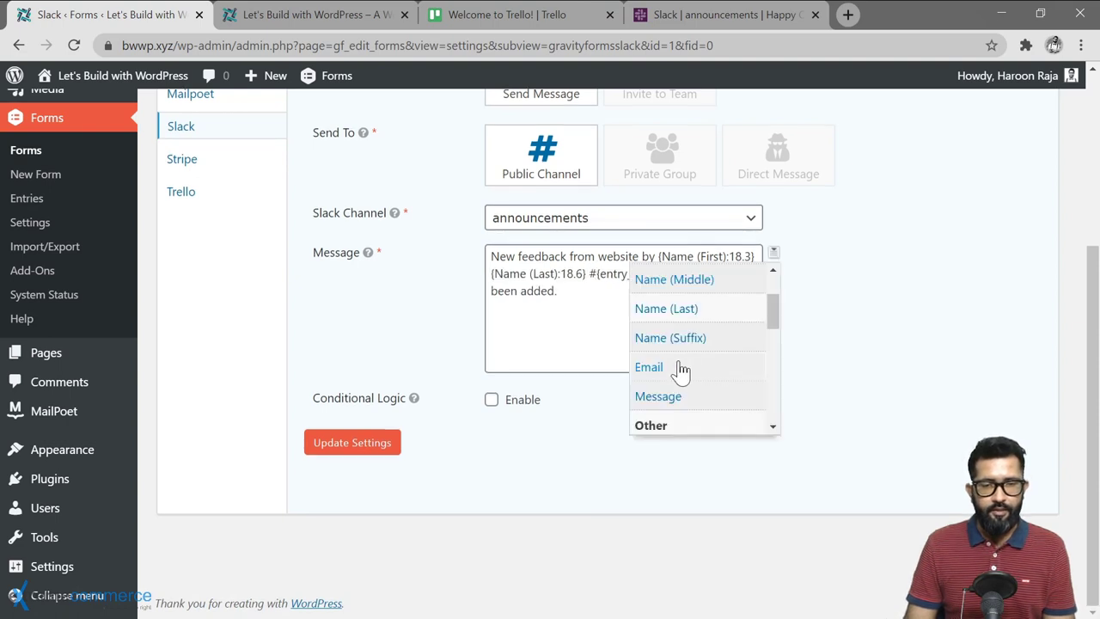
pyautogui.click(662, 371)
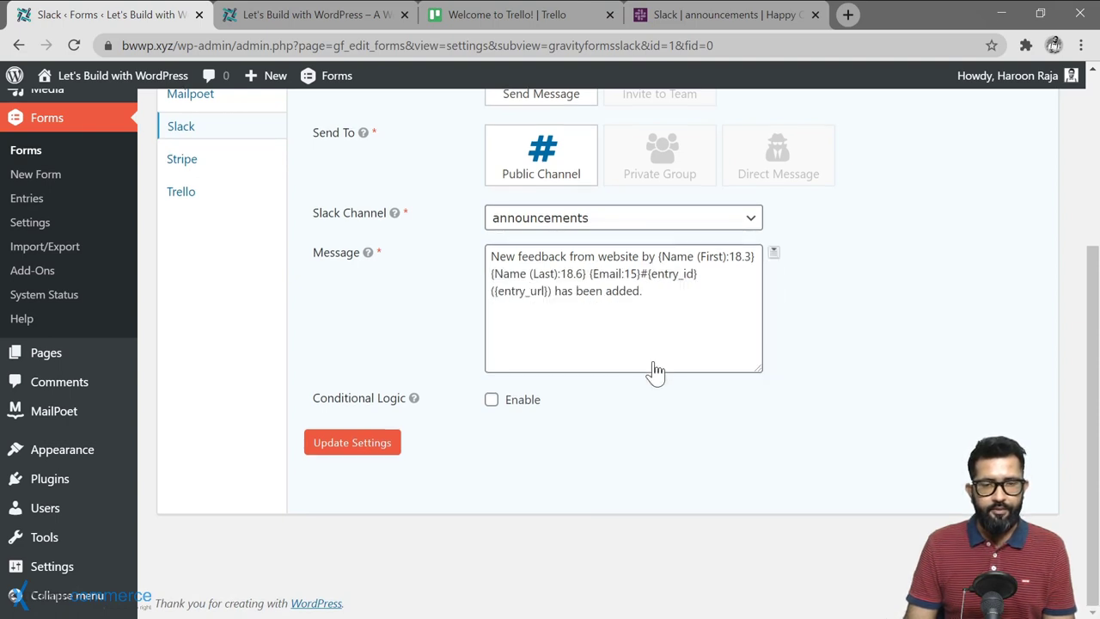
pyautogui.click(774, 255)
pyautogui.scroll(-2, 704, 394)
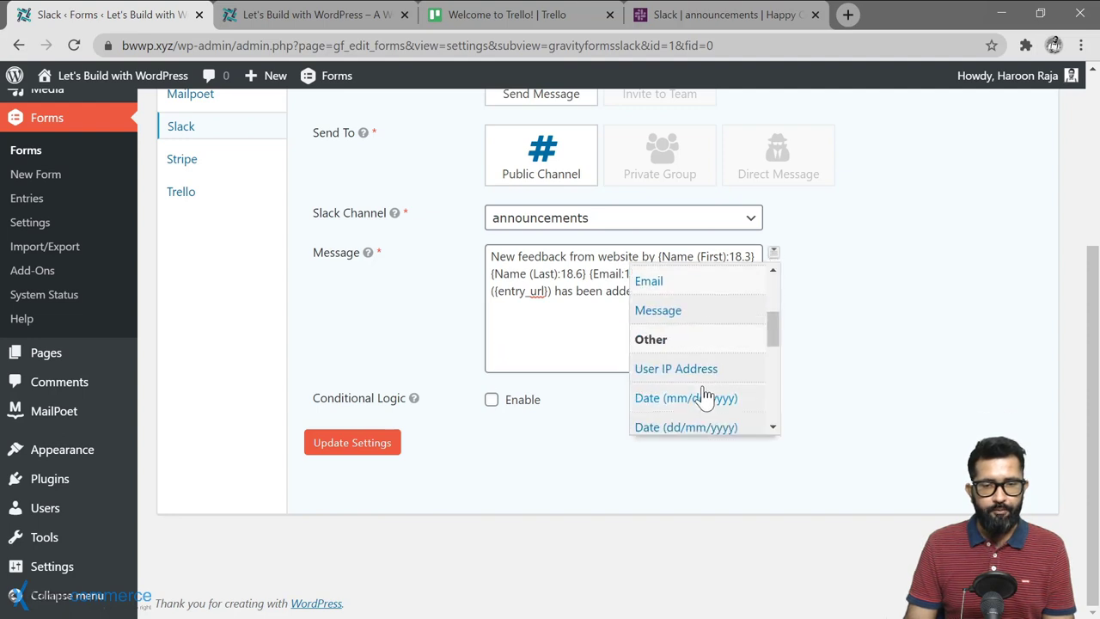
pyautogui.click(669, 315)
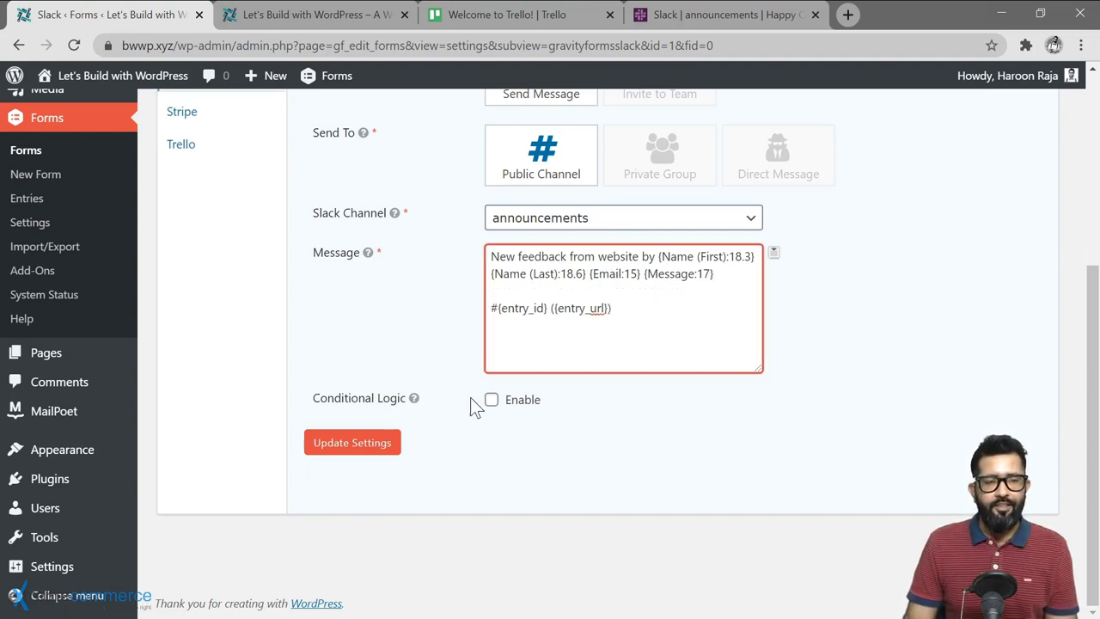
# Step: Save the Slack feed and reload the site's front-end form page
pyautogui.click(351, 443)
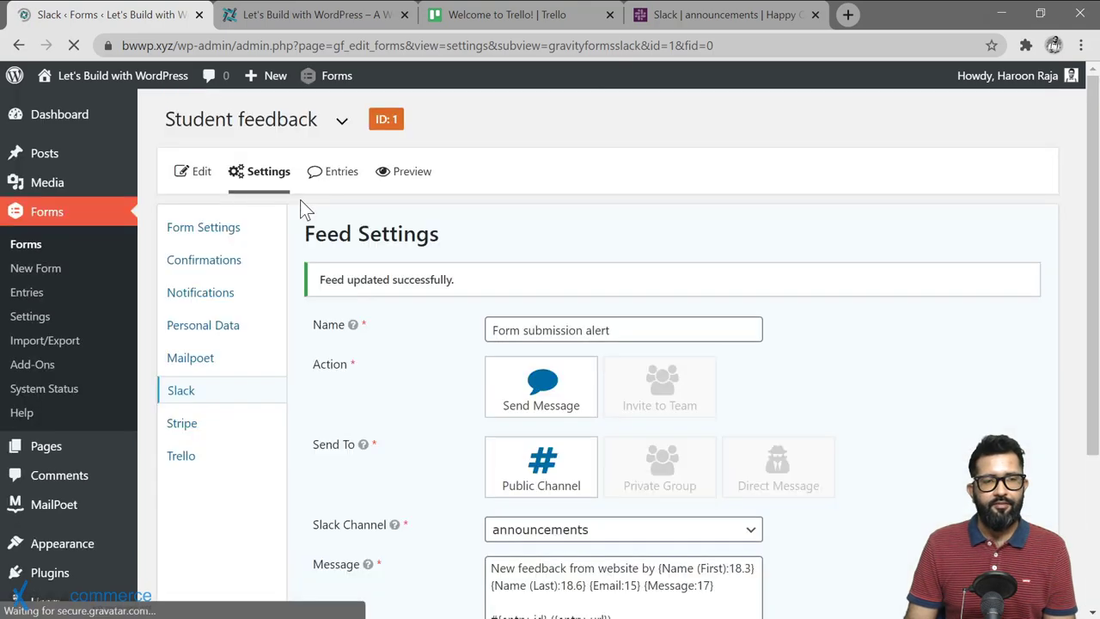
pyautogui.click(309, 15)
pyautogui.press('F5')
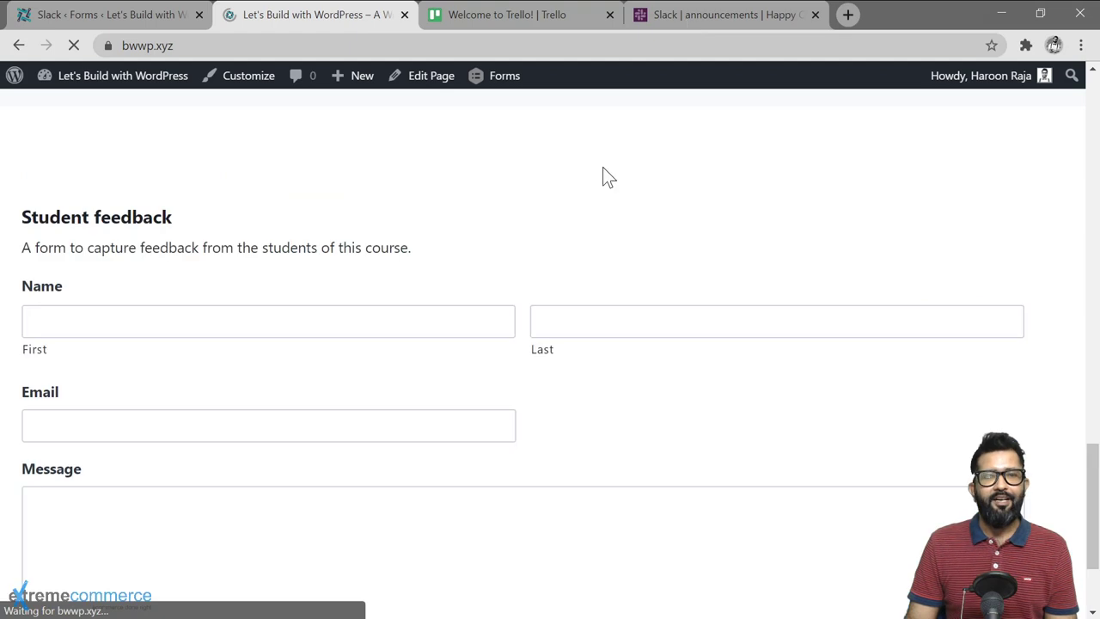
# Step: Submit name 'Testing Slack', the email address and message 'Testing Gravity Forms integration with Slack.'
pyautogui.click(172, 320)
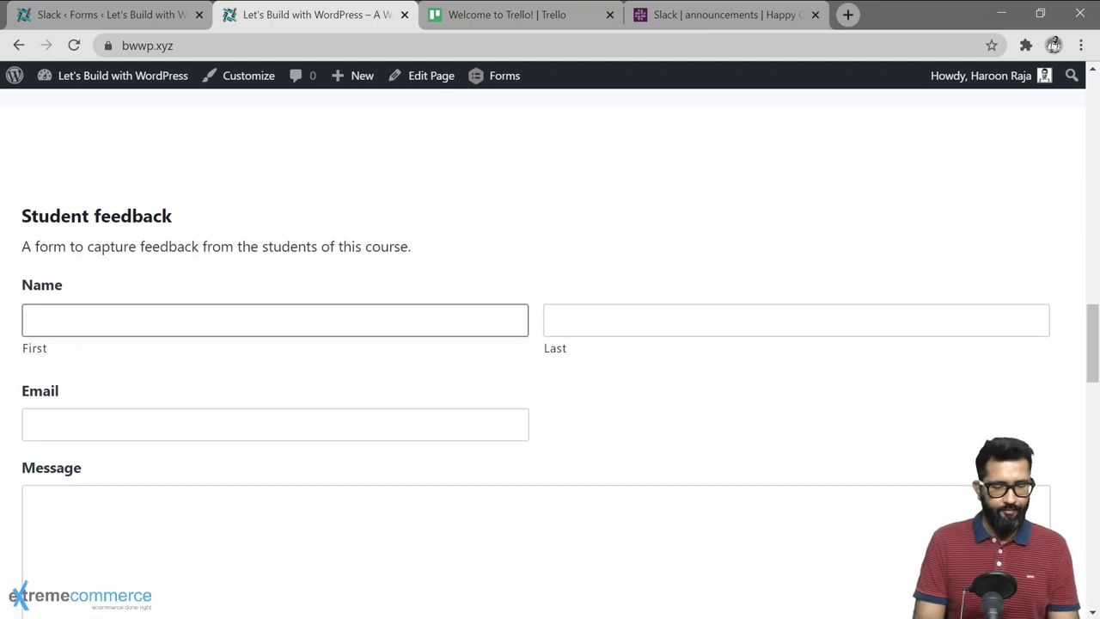
pyautogui.write('Testing')
pyautogui.press('Tab')
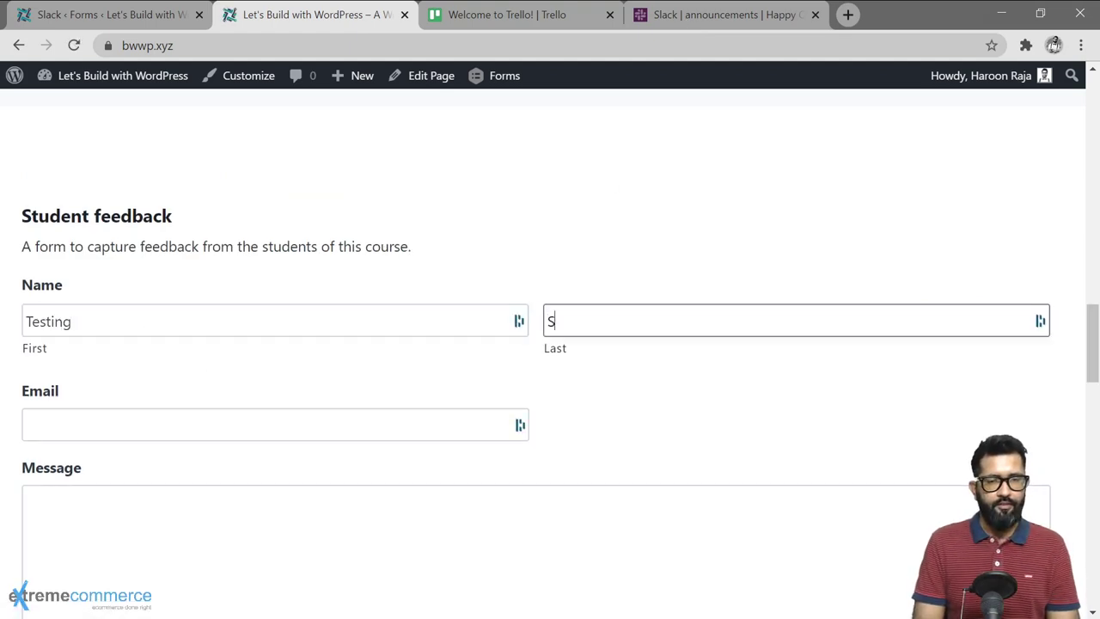
pyautogui.write('Slack')
pyautogui.press('Tab')
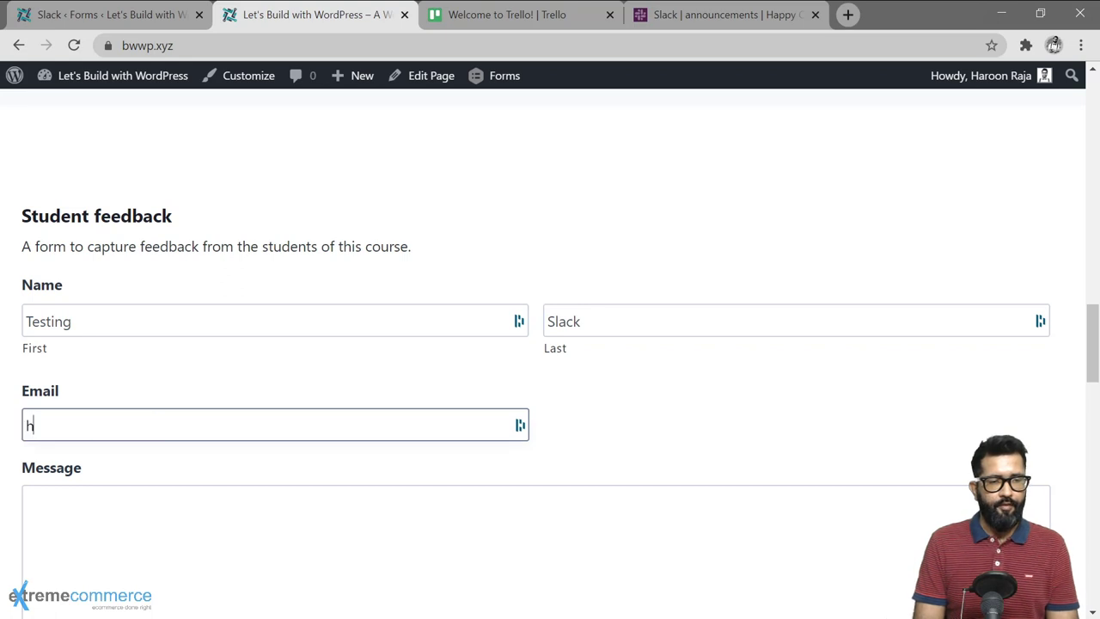
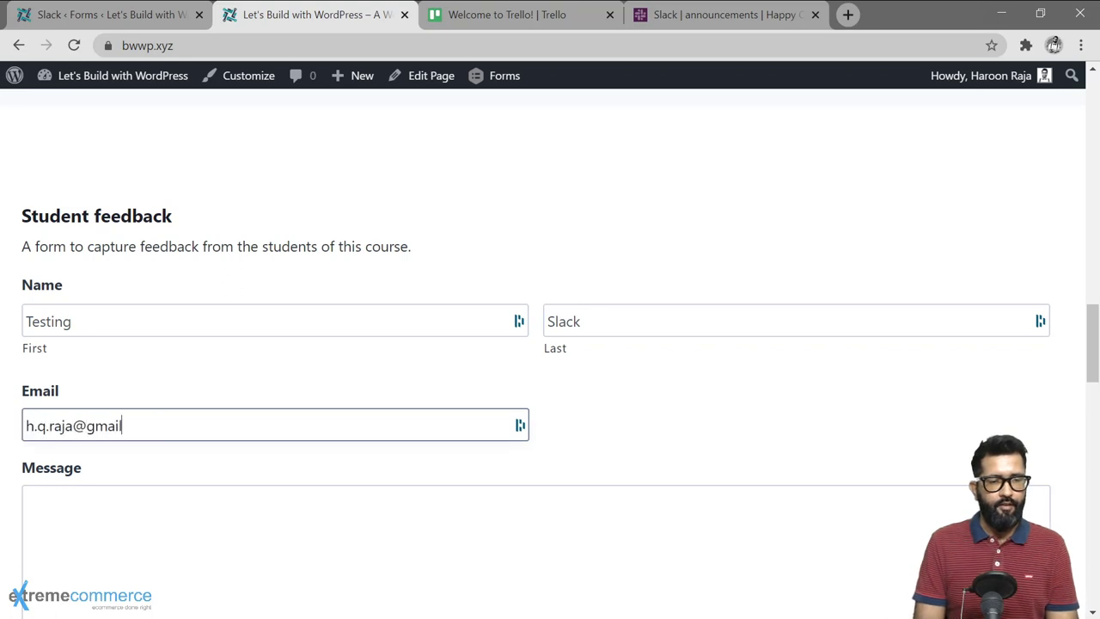
pyautogui.press('Tab')
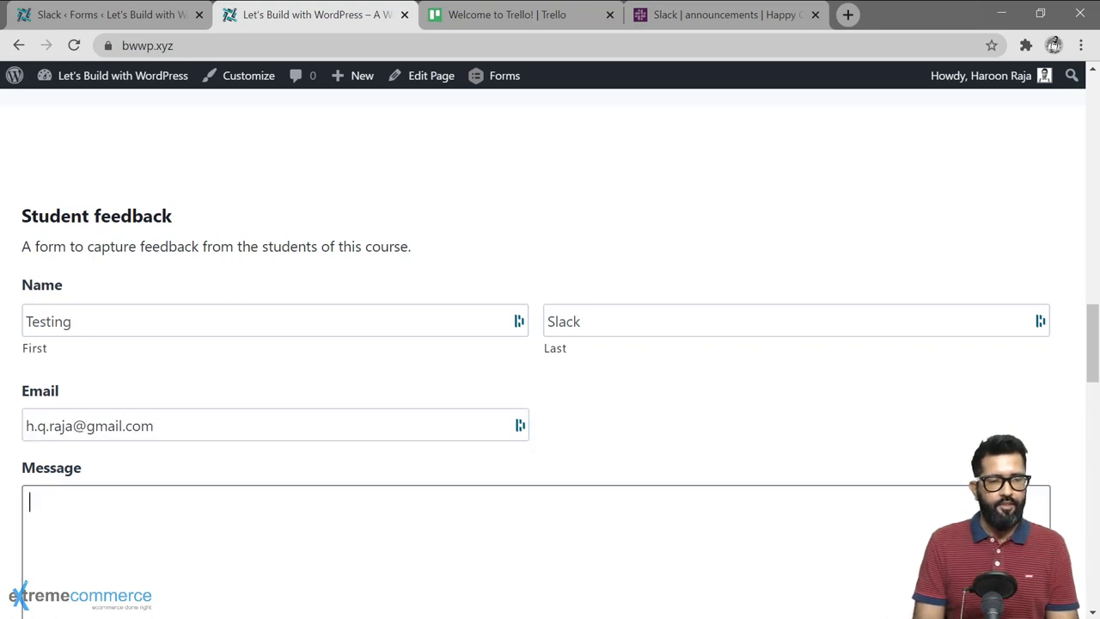
pyautogui.write('Testing G')
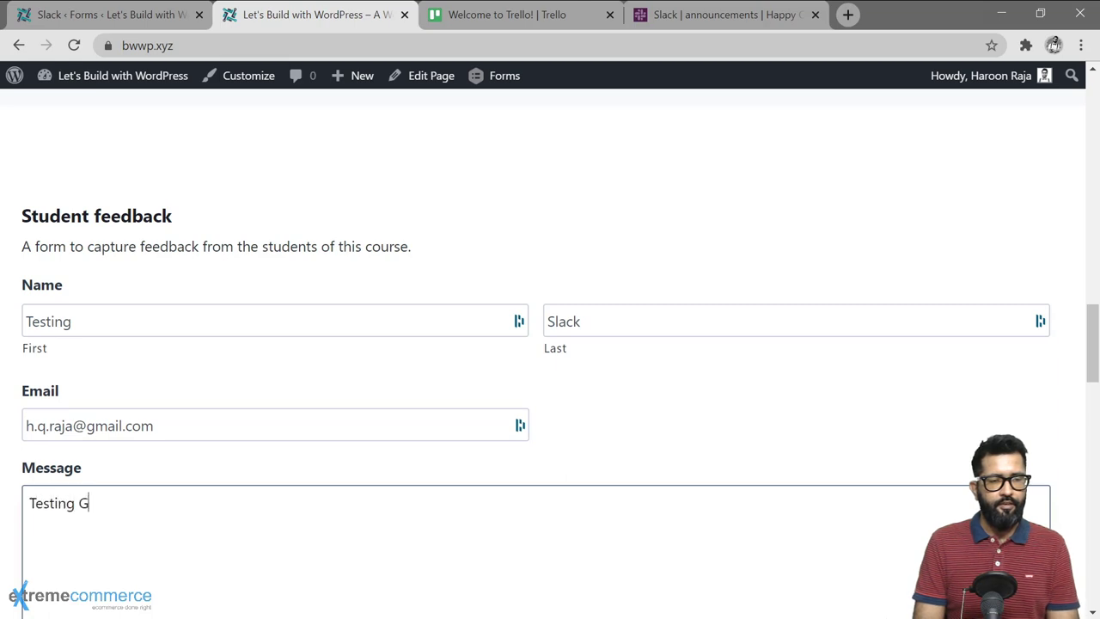
pyautogui.write('ravity Forms int')
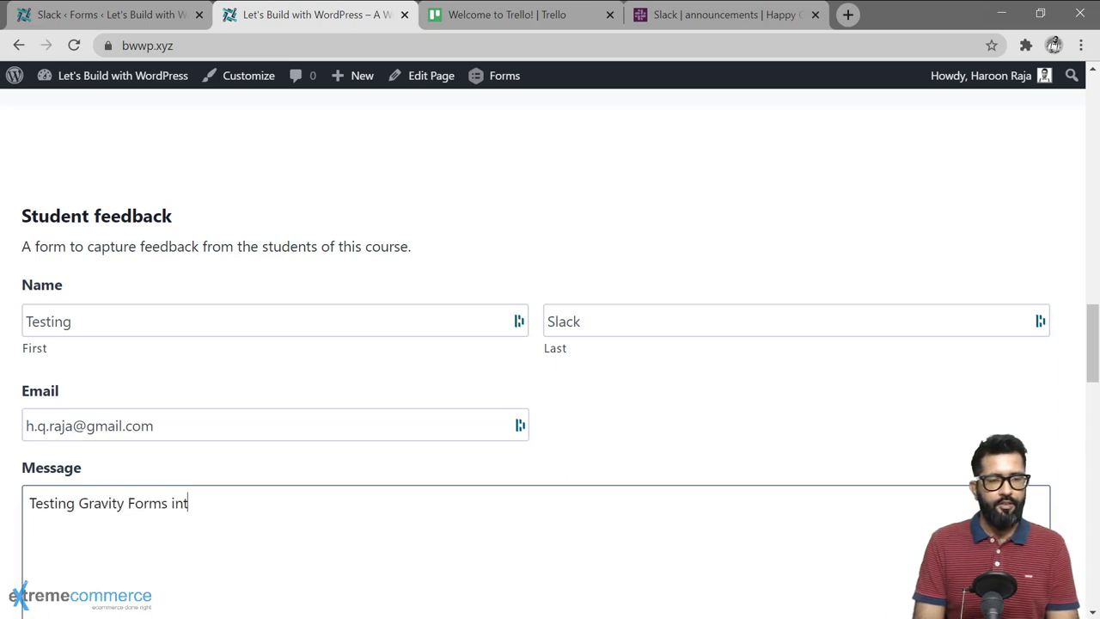
pyautogui.write('egration with Slack.')
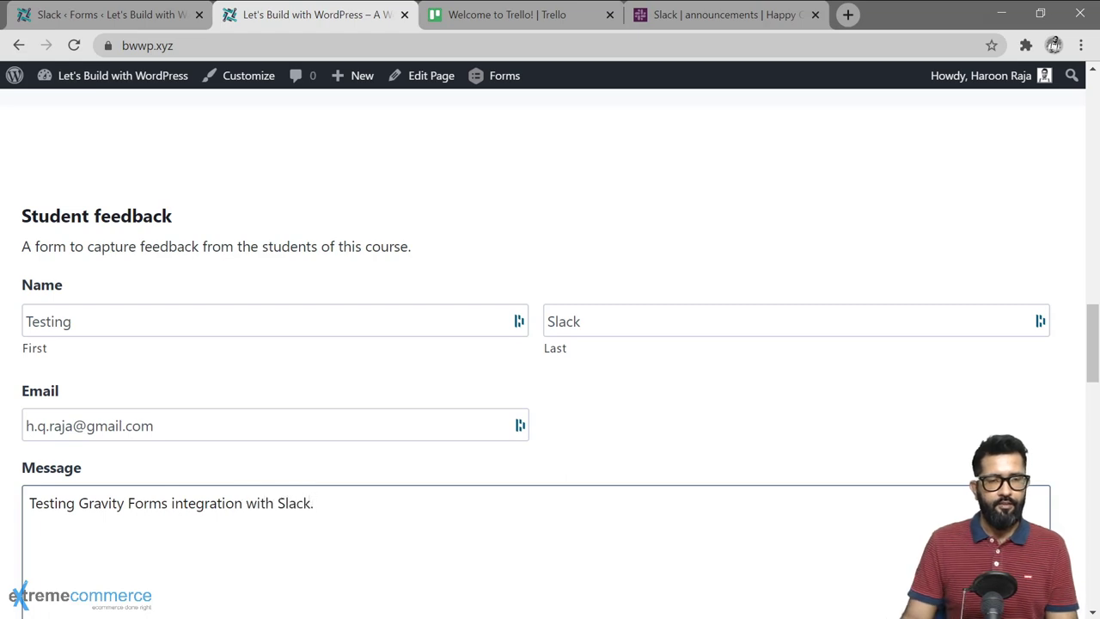
pyautogui.scroll(-4, 117, 326)
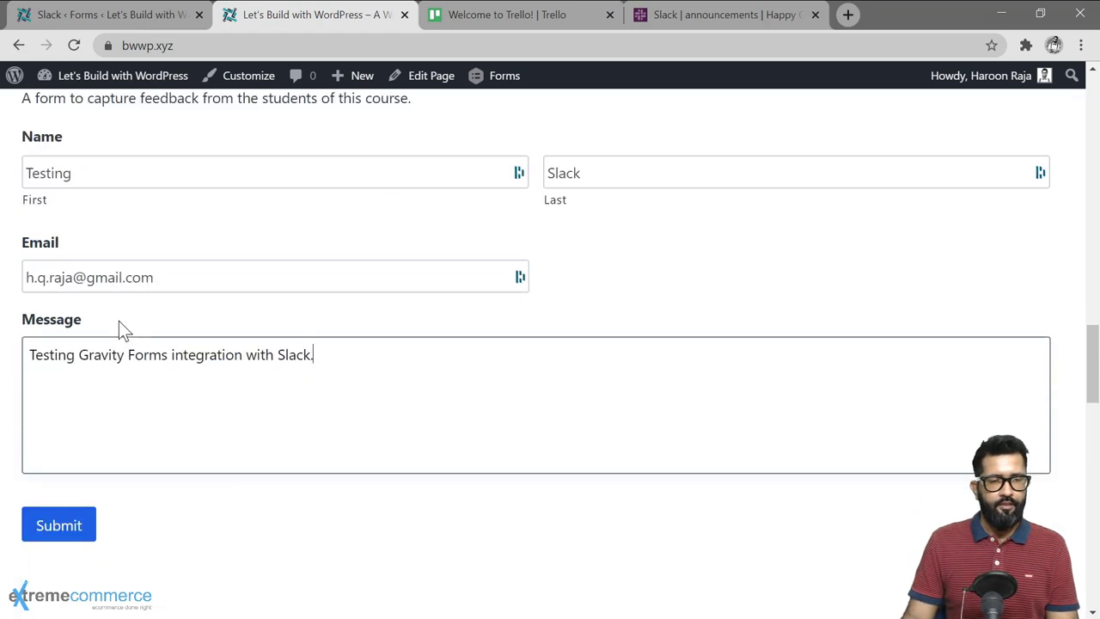
pyautogui.click(55, 336)
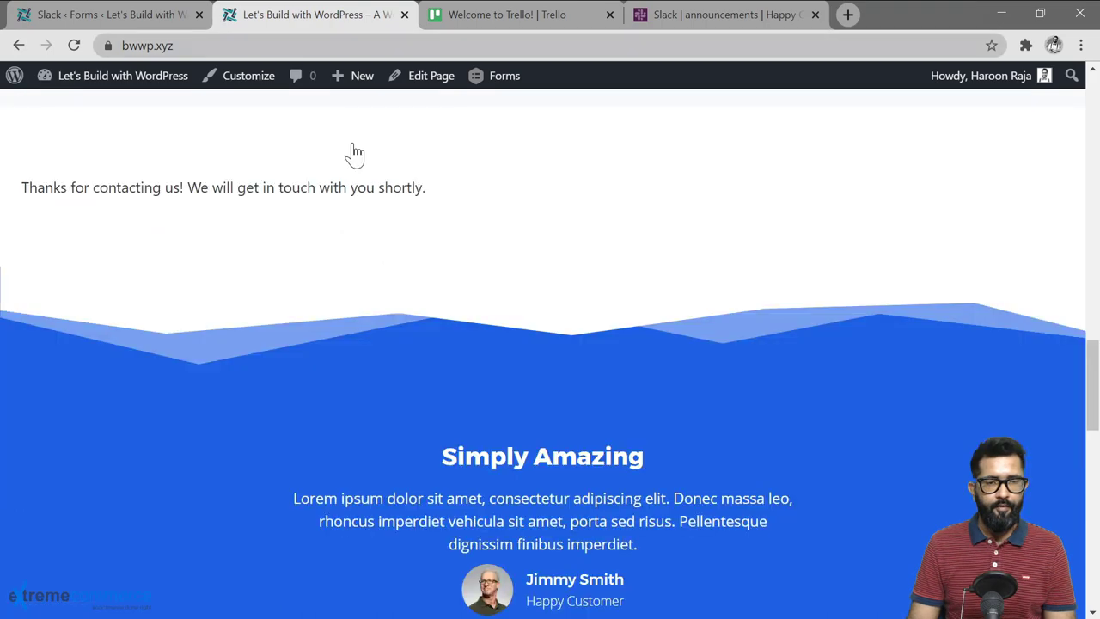
# Step: Open the entry link from the Gravity Forms alert in Slack's #announcements channel
pyautogui.click(677, 17)
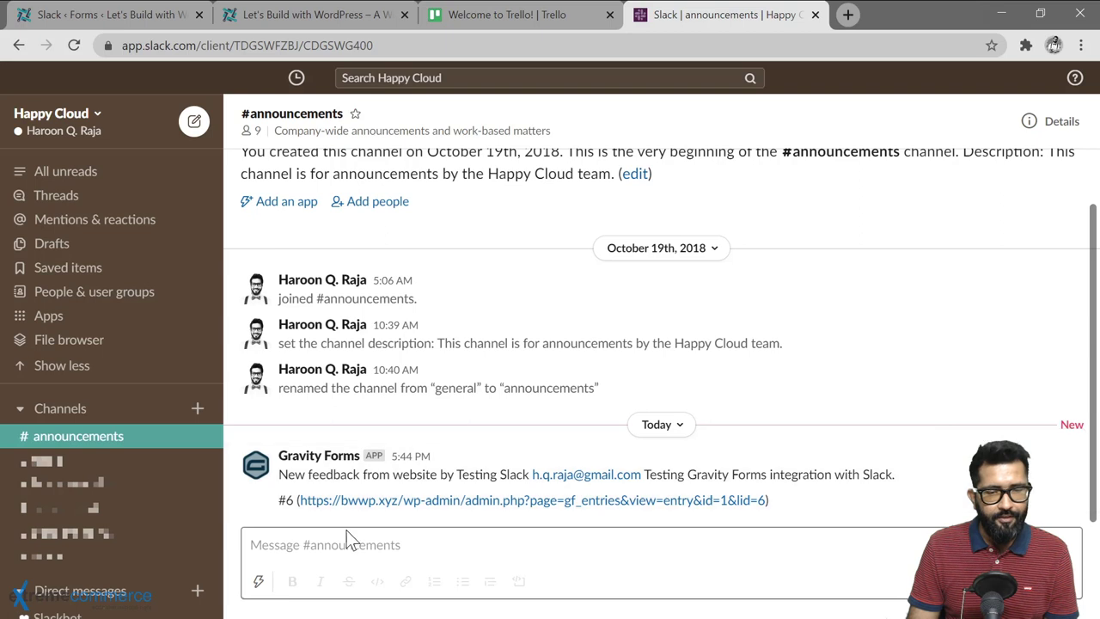
pyautogui.click(474, 507)
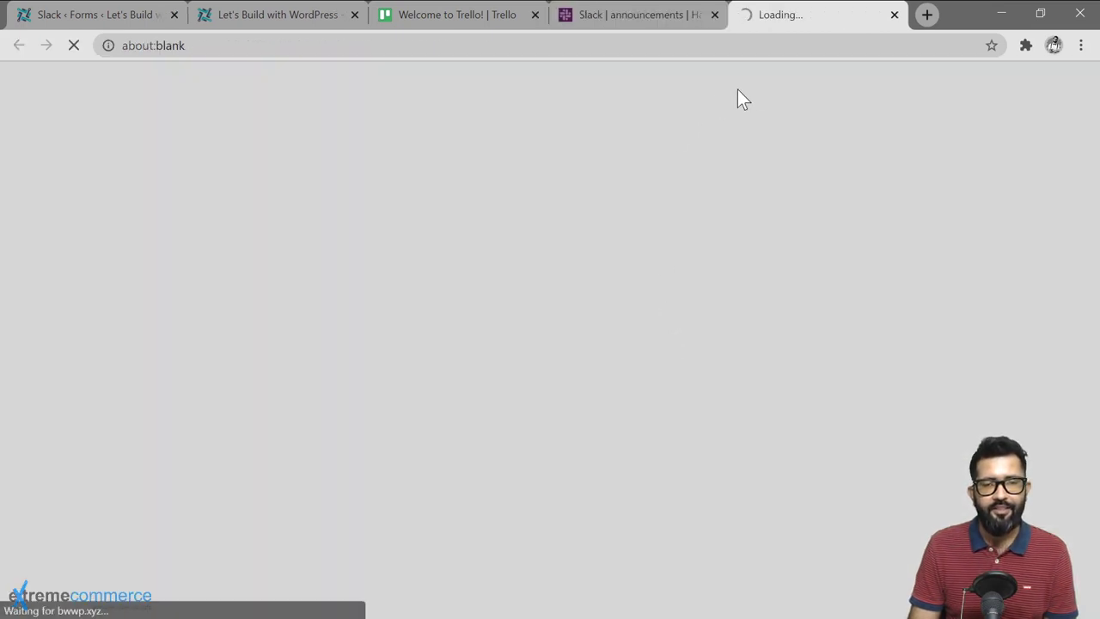